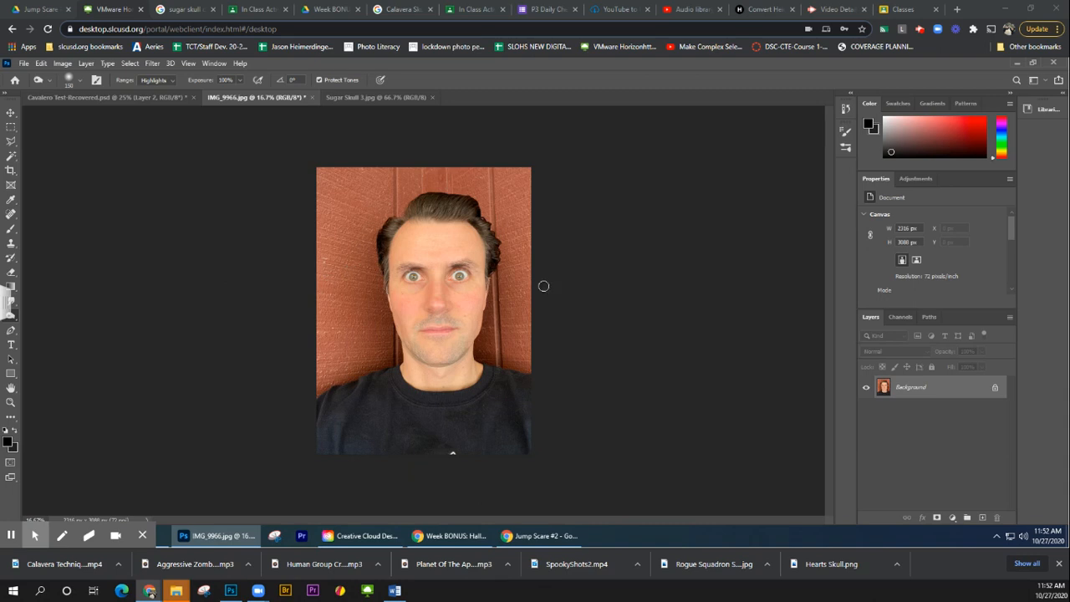
# Step: Switch to the Cavalero Test-Recovered document and toggle the top three layers off and on to examine how the skull effect is built
pyautogui.click(131, 99)
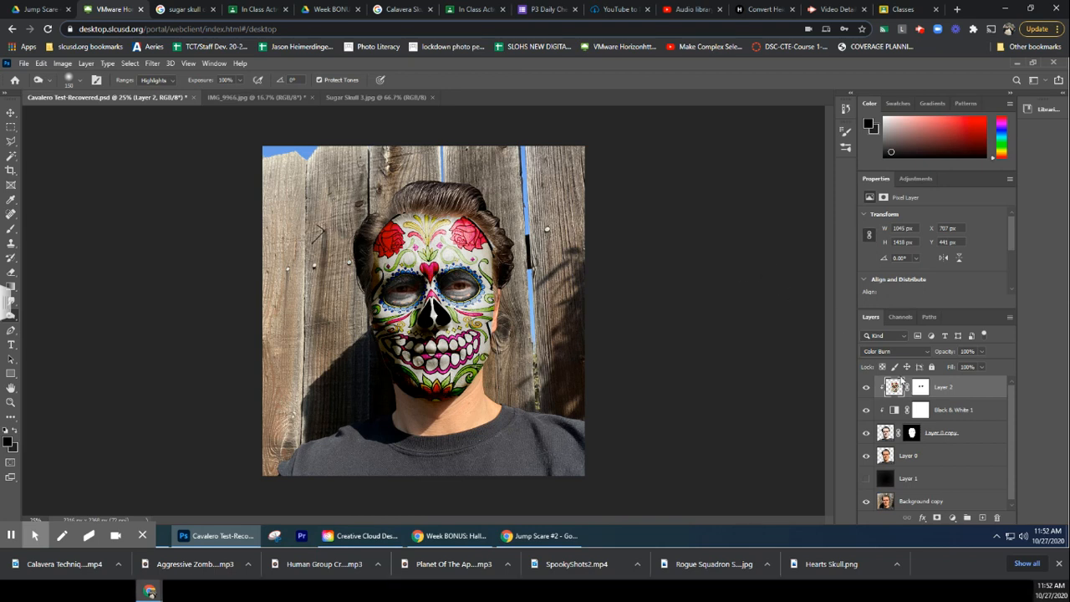
pyautogui.scroll(-1, 938, 469)
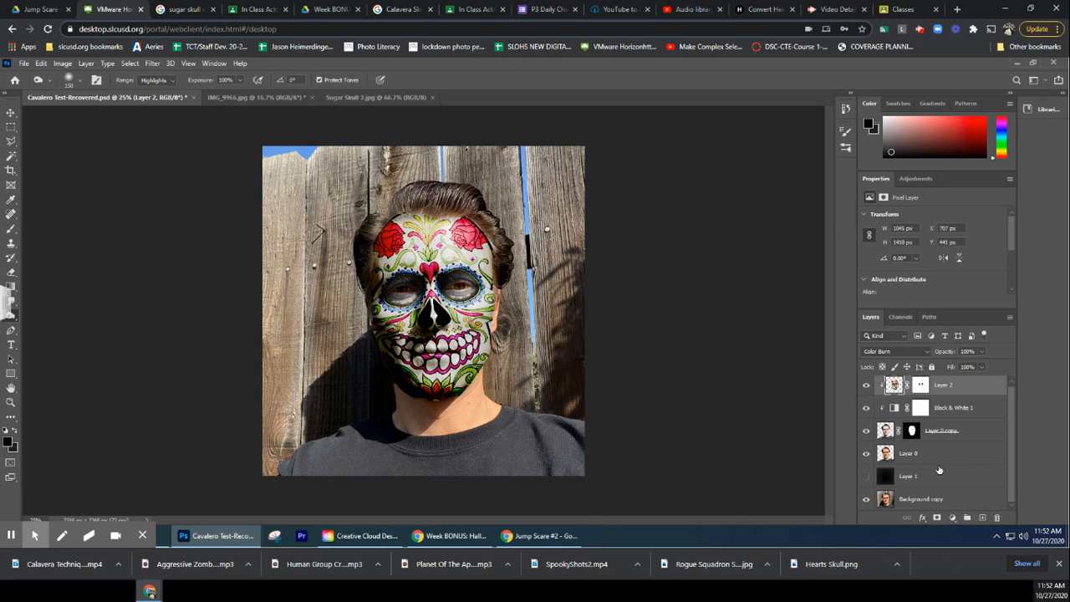
pyautogui.scroll(1, 938, 470)
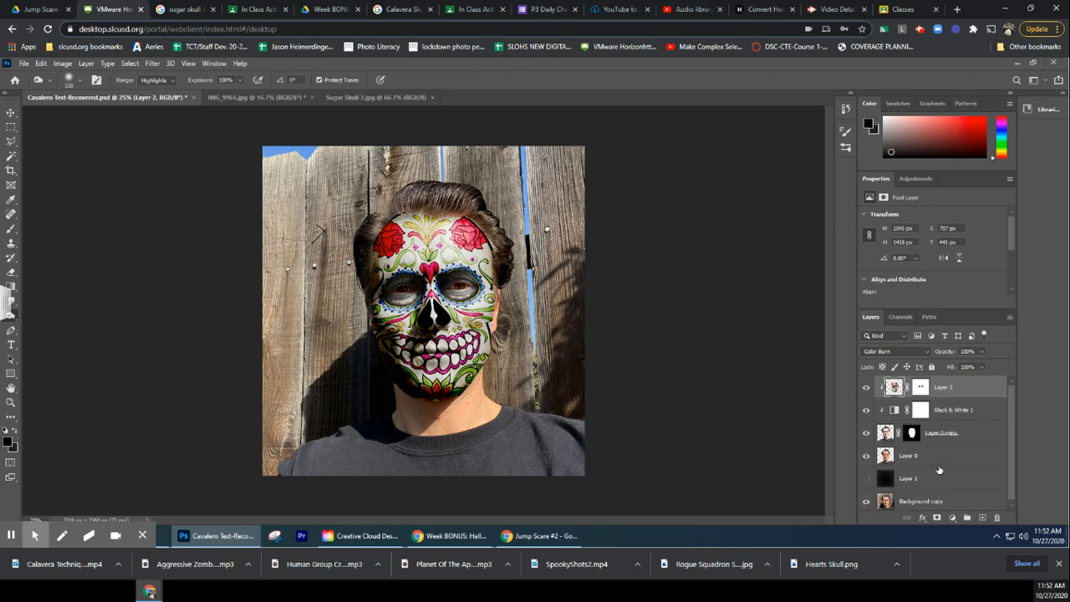
pyautogui.scroll(-1, 939, 470)
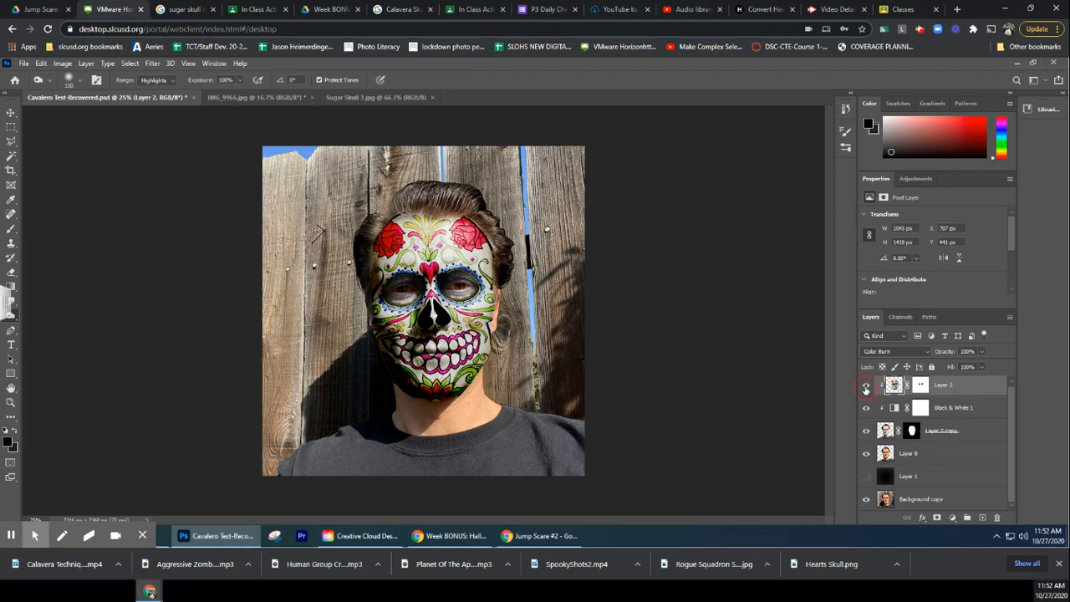
pyautogui.click(865, 387)
pyautogui.click(866, 408)
pyautogui.click(865, 430)
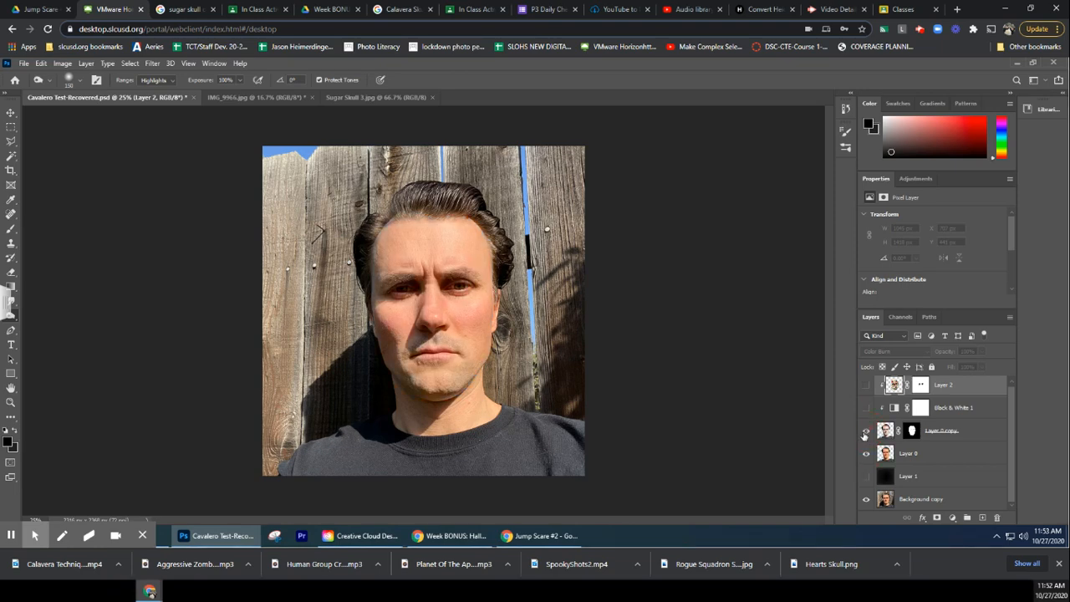
pyautogui.click(866, 430)
pyautogui.click(866, 407)
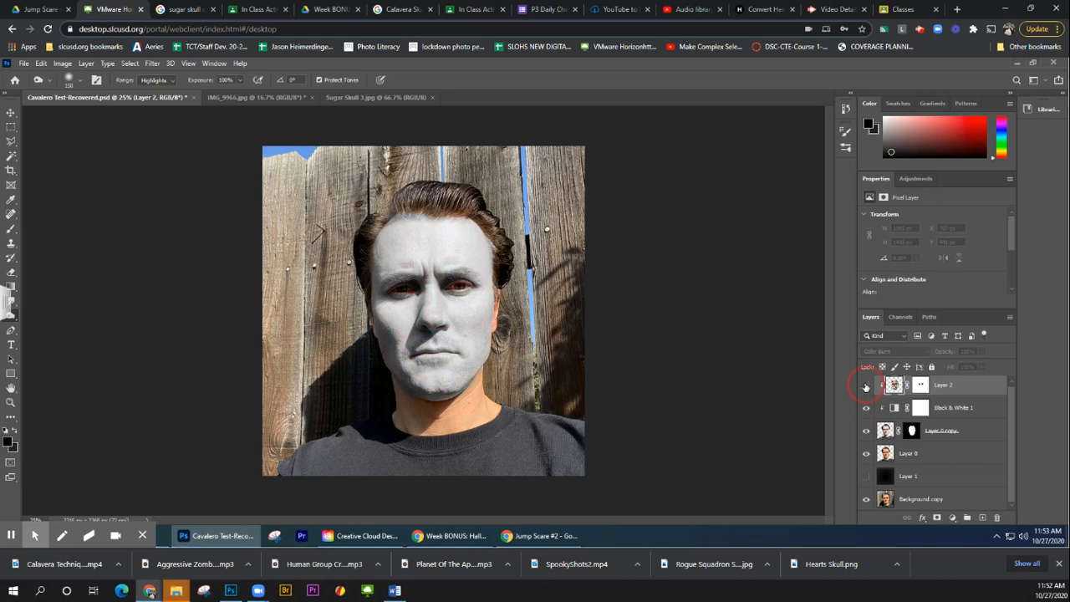
pyautogui.click(866, 385)
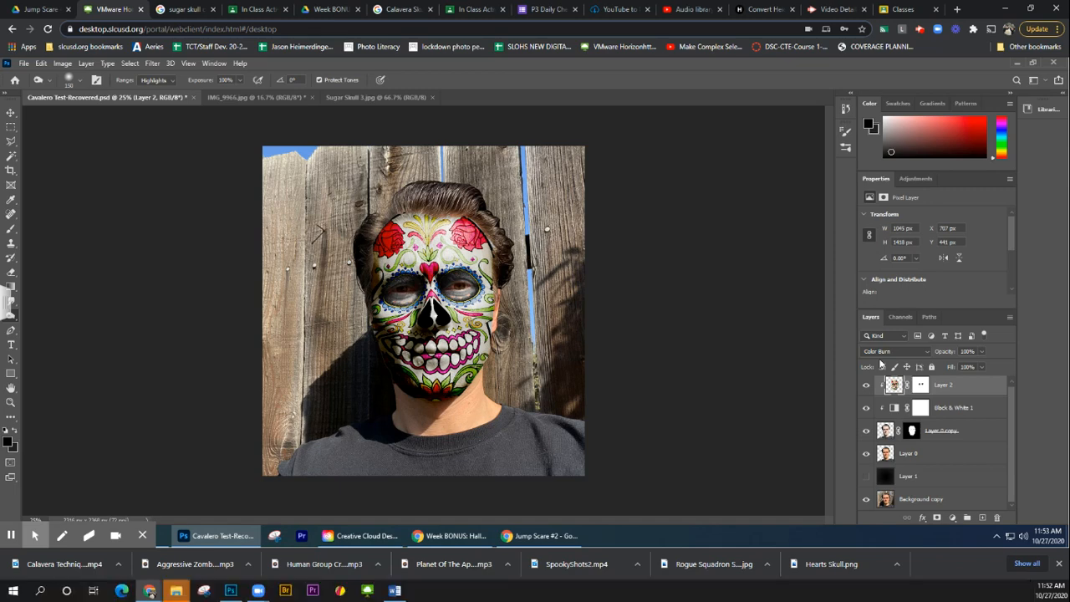
# Step: Return to IMG_9966.jpg and unlock its Background layer, leaving the layer style options unchanged
pyautogui.click(286, 98)
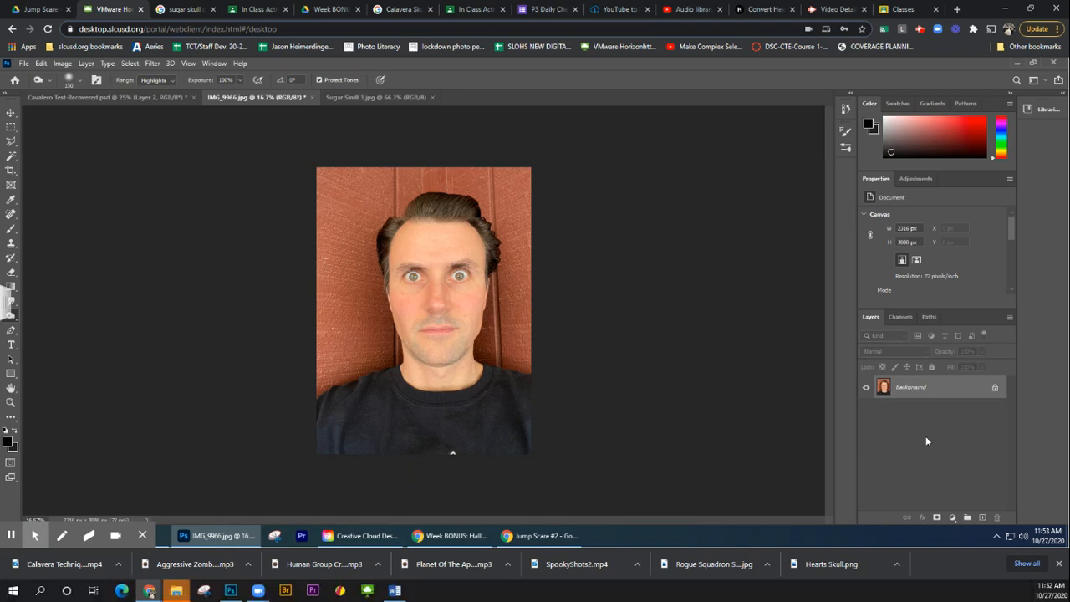
pyautogui.click(996, 389)
pyautogui.doubleClick(935, 394)
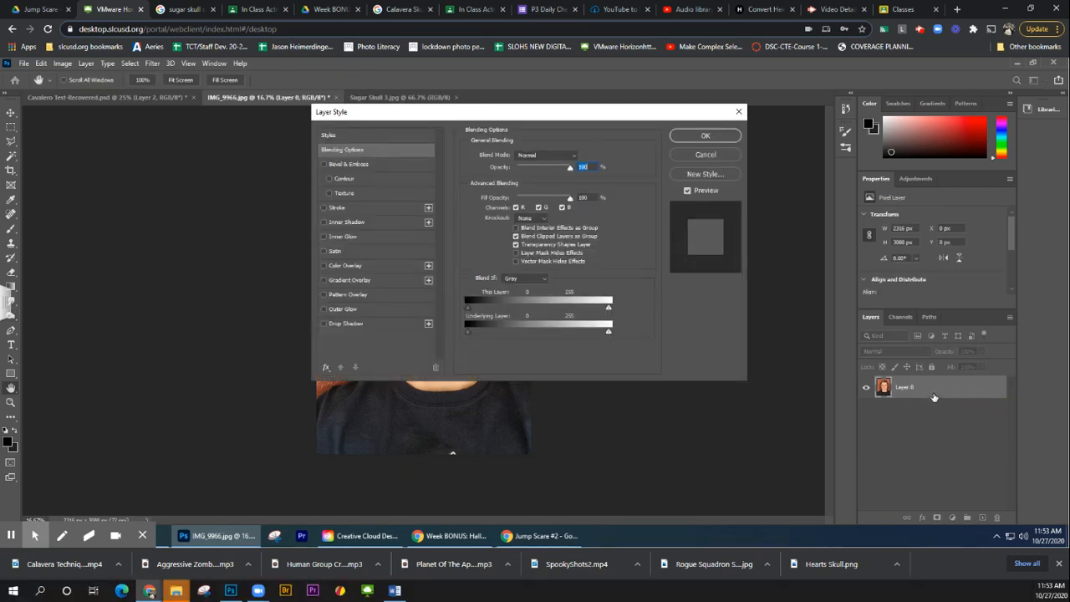
pyautogui.click(705, 137)
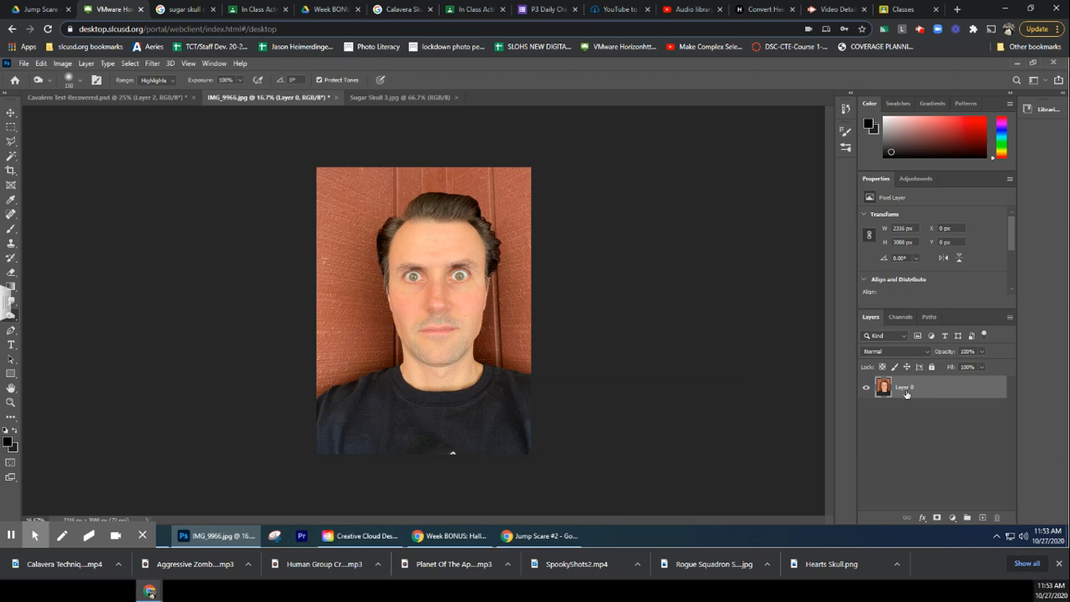
# Step: Rename the unlocked portrait layer as Color Portrait
pyautogui.doubleClick(905, 387)
pyautogui.write('c')
pyautogui.write('olor')
pyautogui.write(' Fin')
pyautogui.write('trait')
pyautogui.click(972, 394)
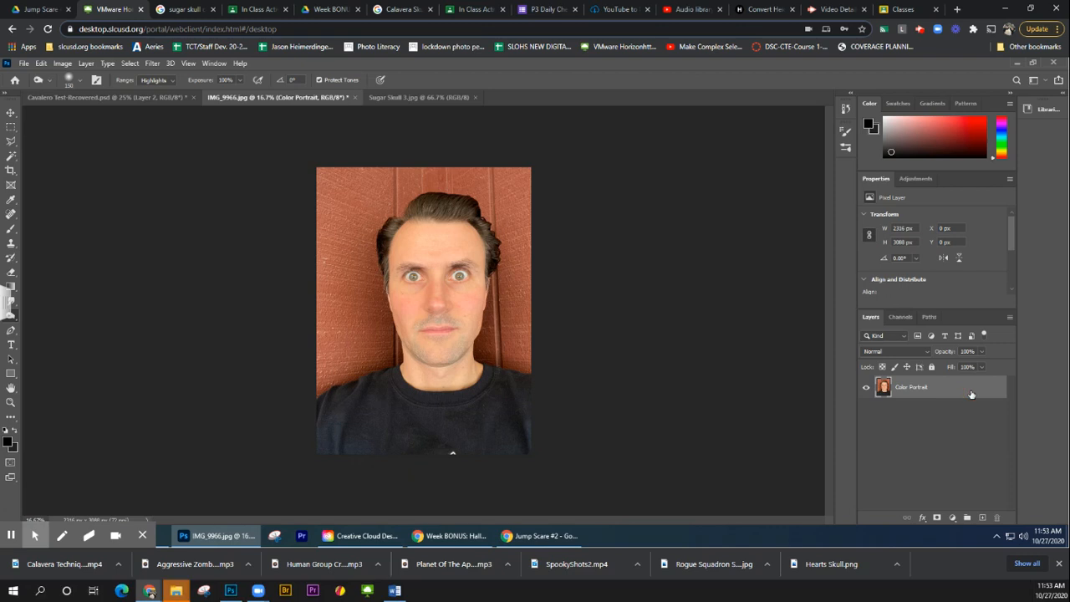
pyautogui.doubleClick(918, 388)
pyautogui.click(950, 388)
# Step: Duplicate the Color Portrait layer within the same document as B&W Portrait Layer
pyautogui.rightClick(945, 388)
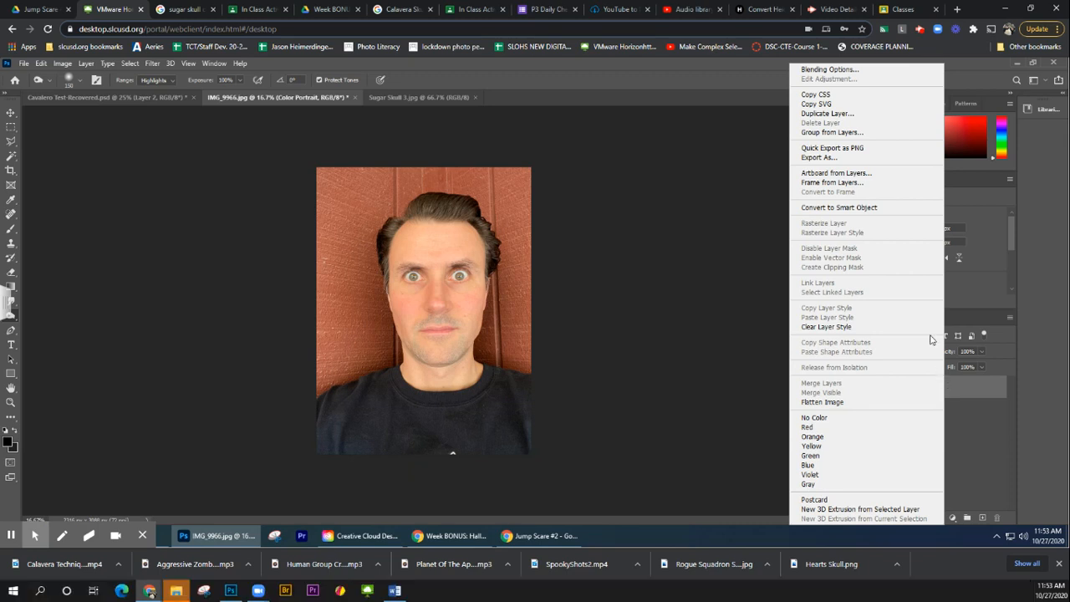
pyautogui.click(833, 114)
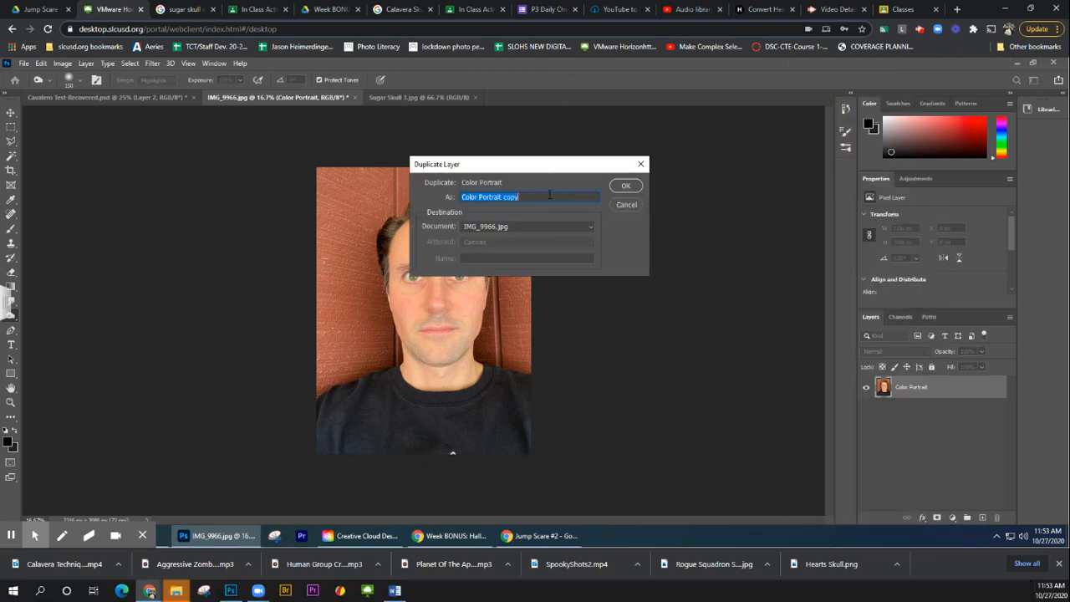
pyautogui.write('B&')
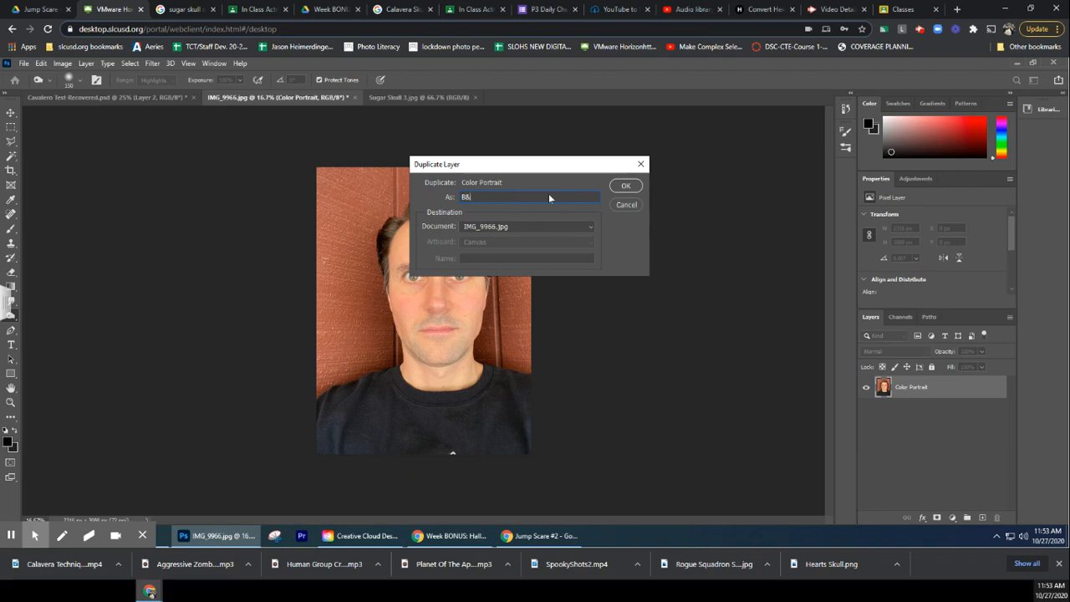
pyautogui.write('W Portrait Layer')
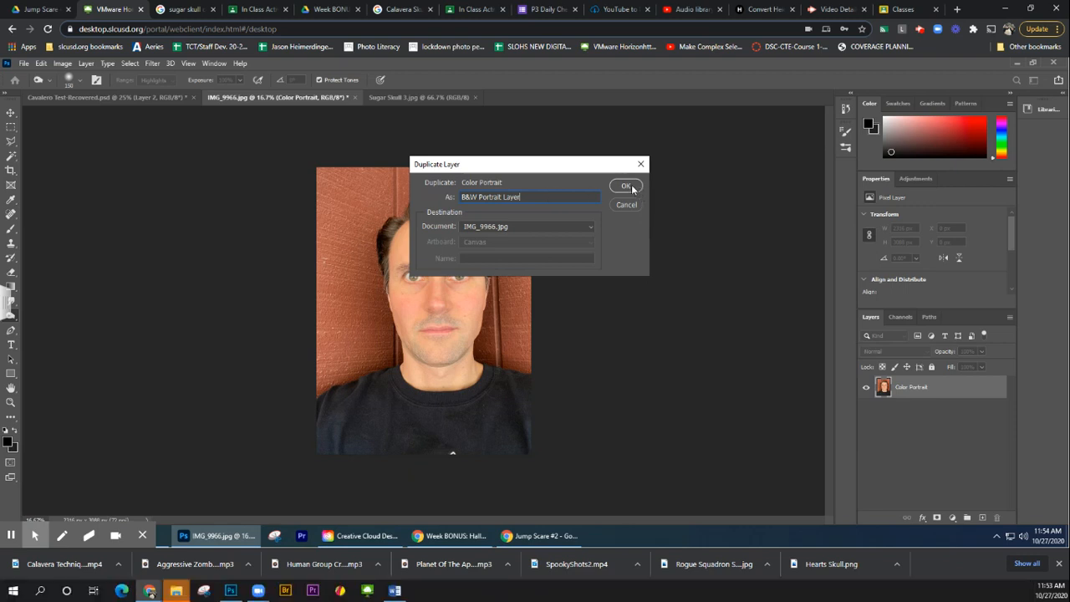
pyautogui.click(626, 186)
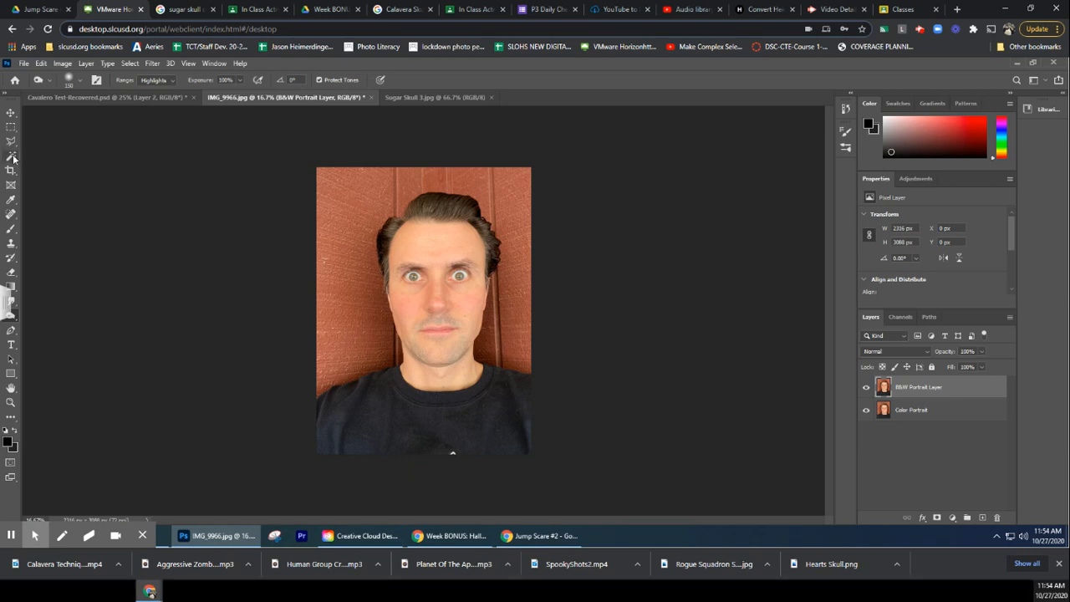
# Step: Select only the face on B&W Portrait Layer with the Quick Selection Tool, subtracting the neck from the selection
pyautogui.click(13, 157)
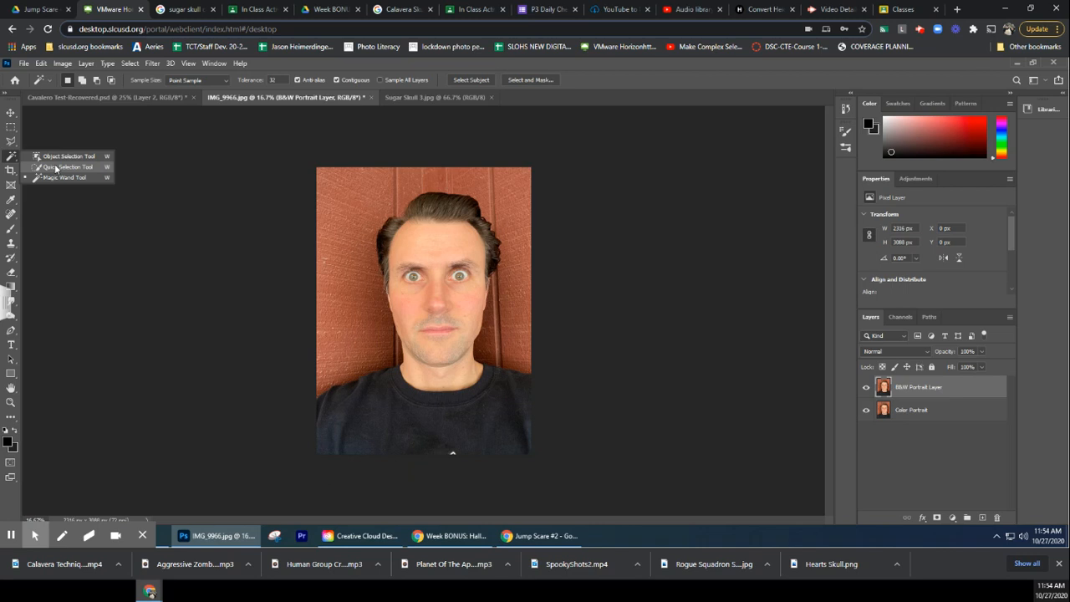
pyautogui.click(55, 166)
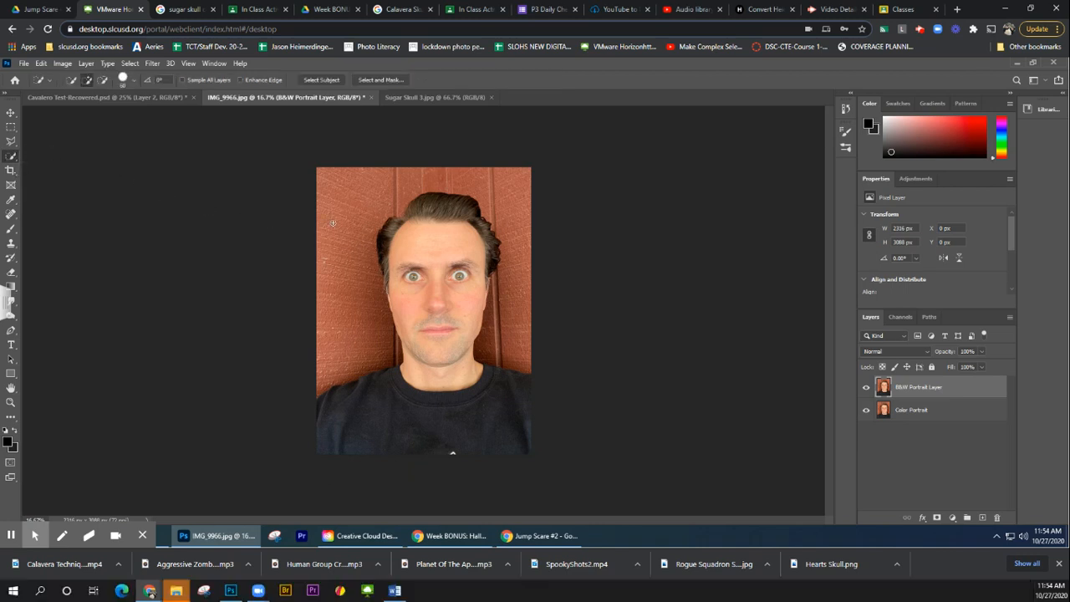
pyautogui.click(437, 282)
pyautogui.moveTo(438, 282)
pyautogui.mouseDown()
pyautogui.moveTo(437, 243)
pyautogui.moveTo(451, 244)
pyautogui.mouseUp()
pyautogui.click(104, 82)
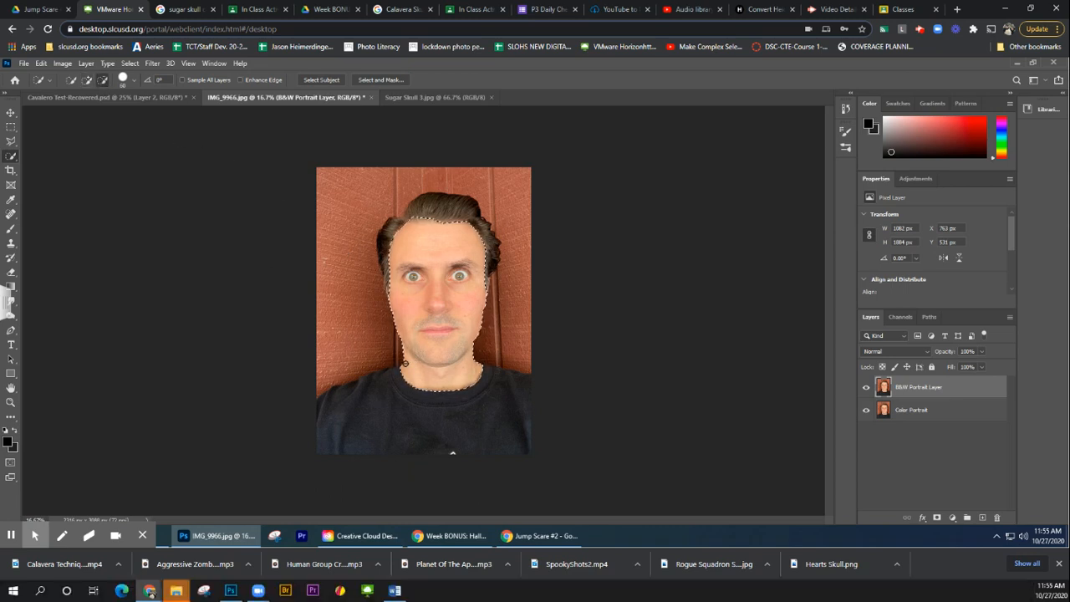
pyautogui.click(413, 376)
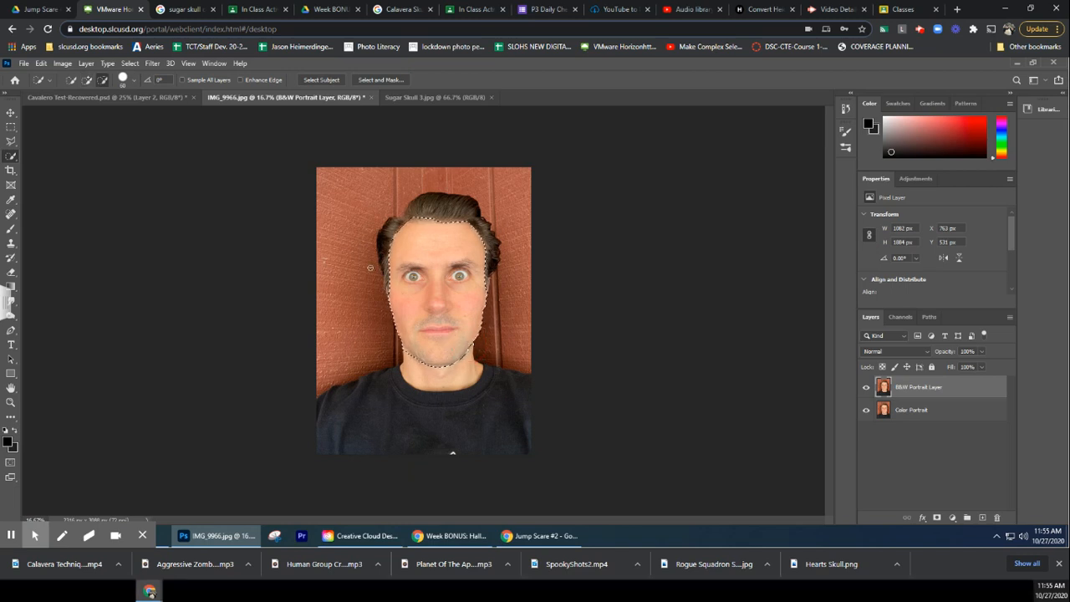
pyautogui.click(102, 79)
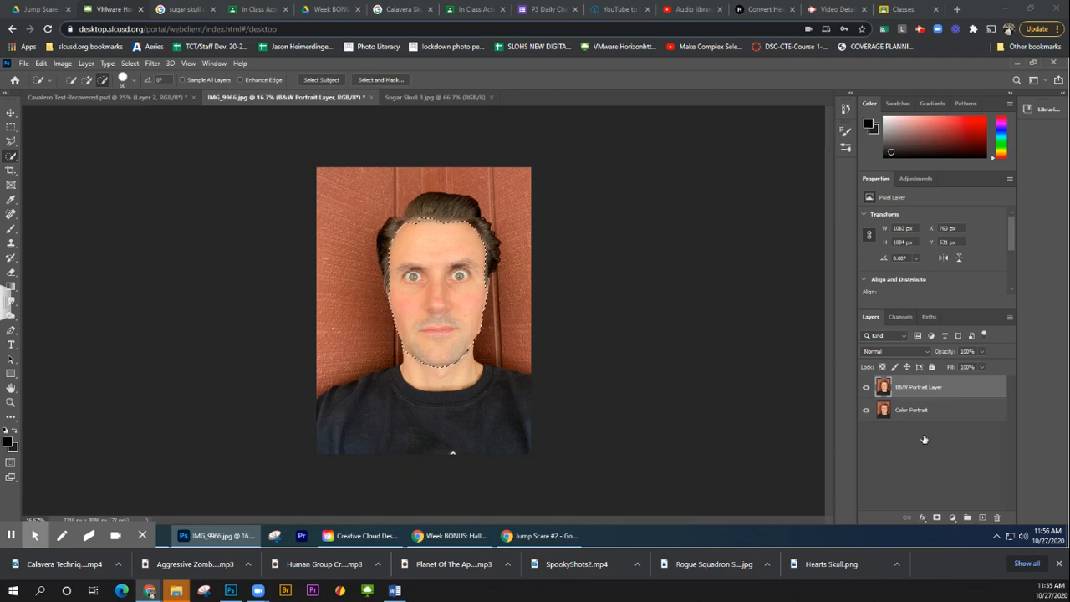
# Step: Add a Black & White adjustment layer masked to the selected face, and target its layer mask
pyautogui.click(952, 518)
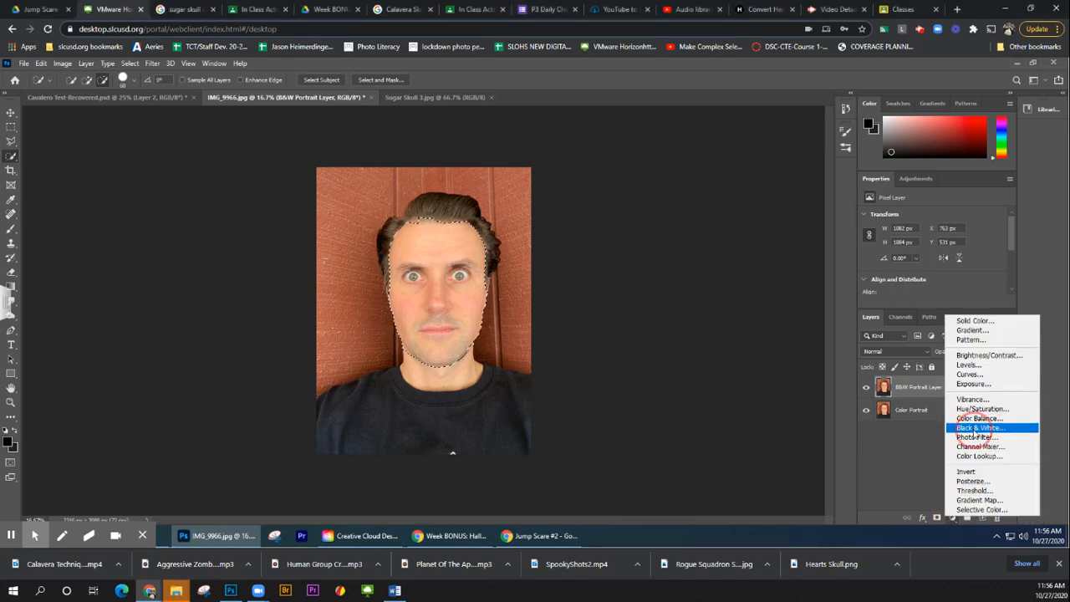
pyautogui.click(977, 428)
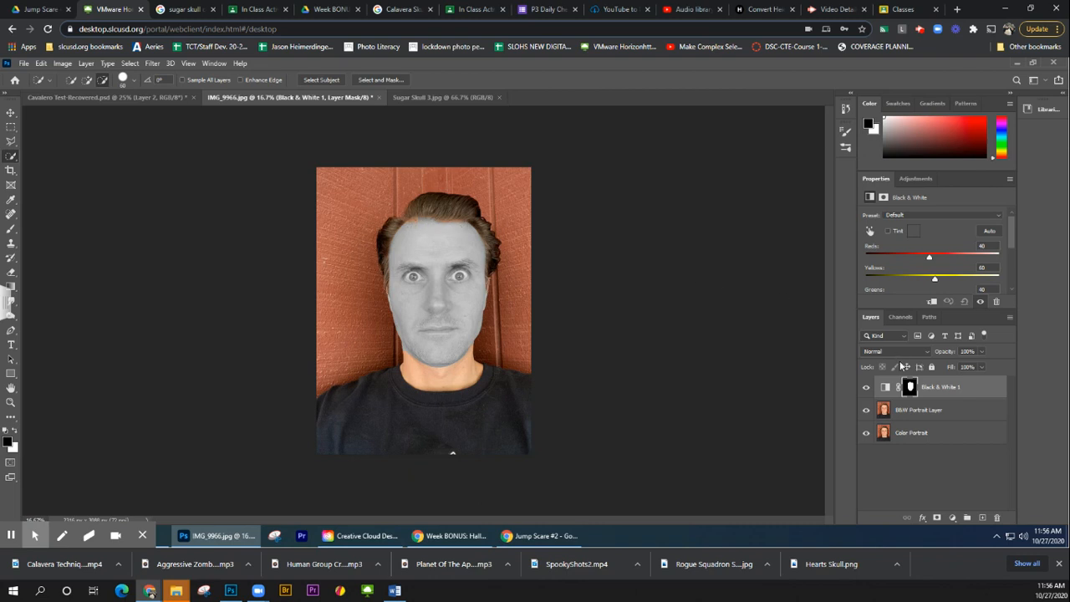
pyautogui.click(910, 387)
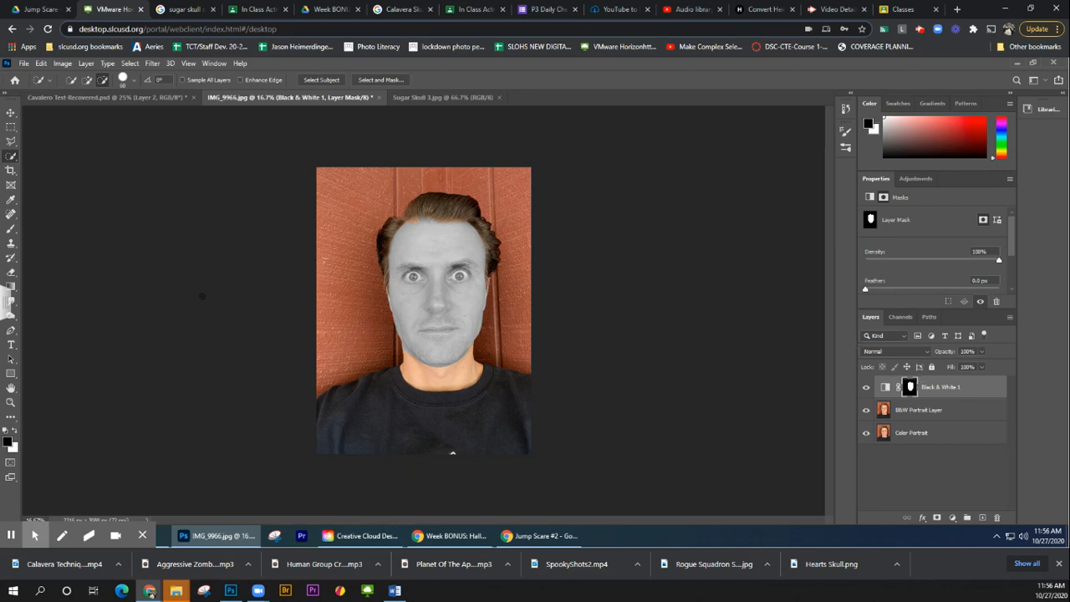
# Step: Set up the Brush tool with a white foreground color and a higher hardness for editing the mask
pyautogui.click(10, 230)
pyautogui.click(14, 431)
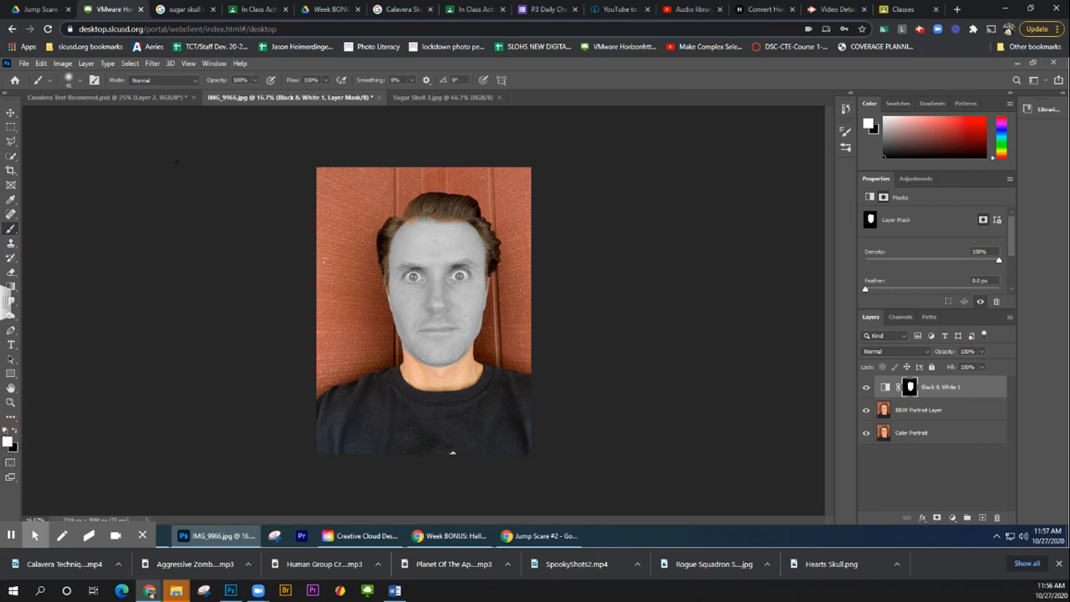
pyautogui.click(78, 81)
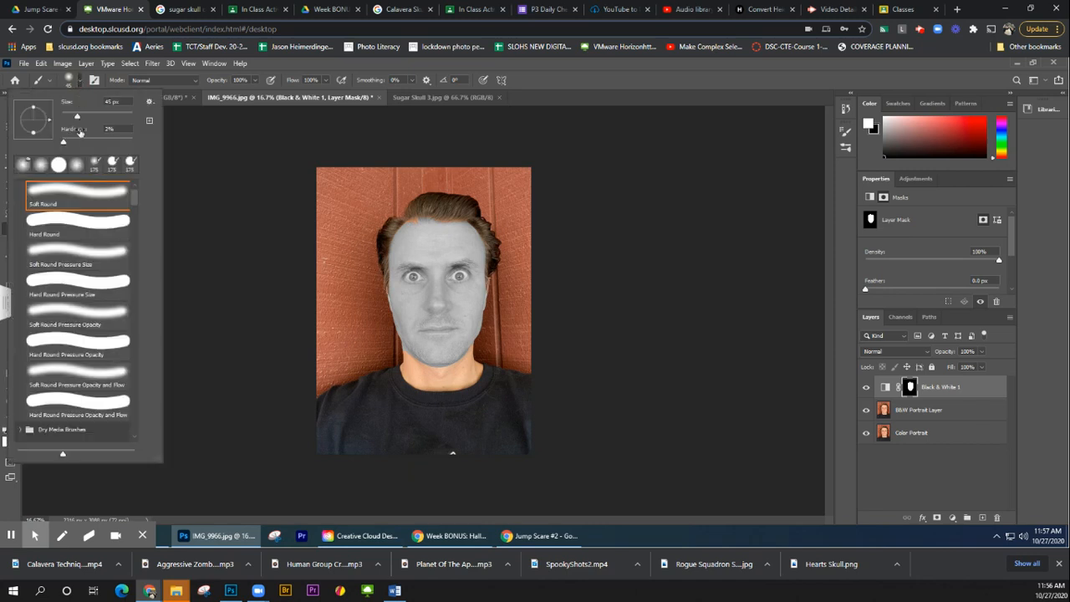
pyautogui.click(77, 143)
pyautogui.moveTo(77, 142); pyautogui.dragTo(74, 142)
pyautogui.click(10, 505)
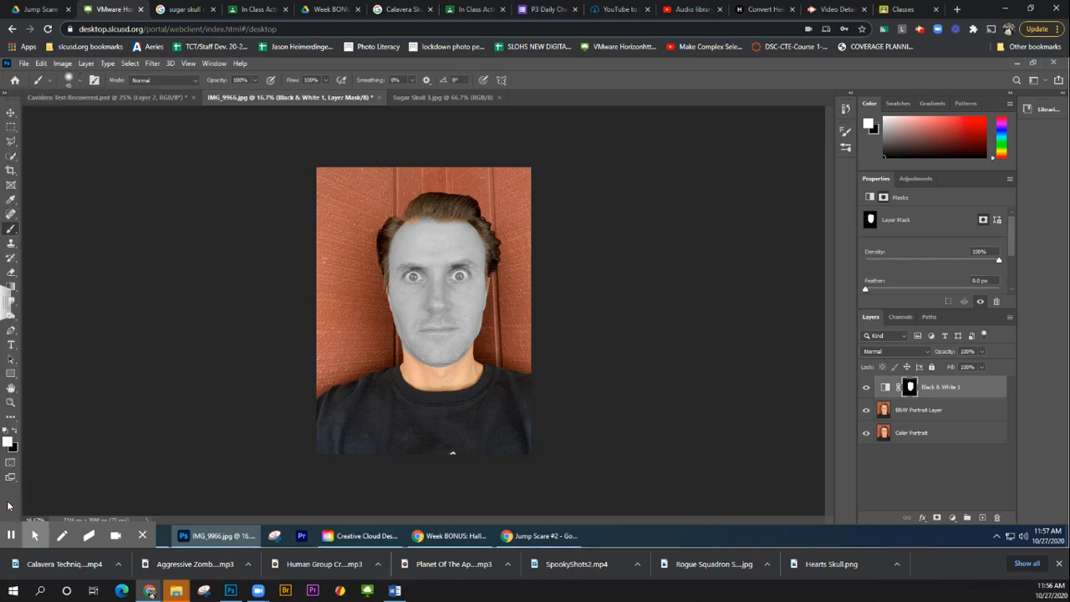
# Step: Paint white on the adjustment's mask along the hairline to turn the leftover orange skin grayscale
pyautogui.click(12, 404)
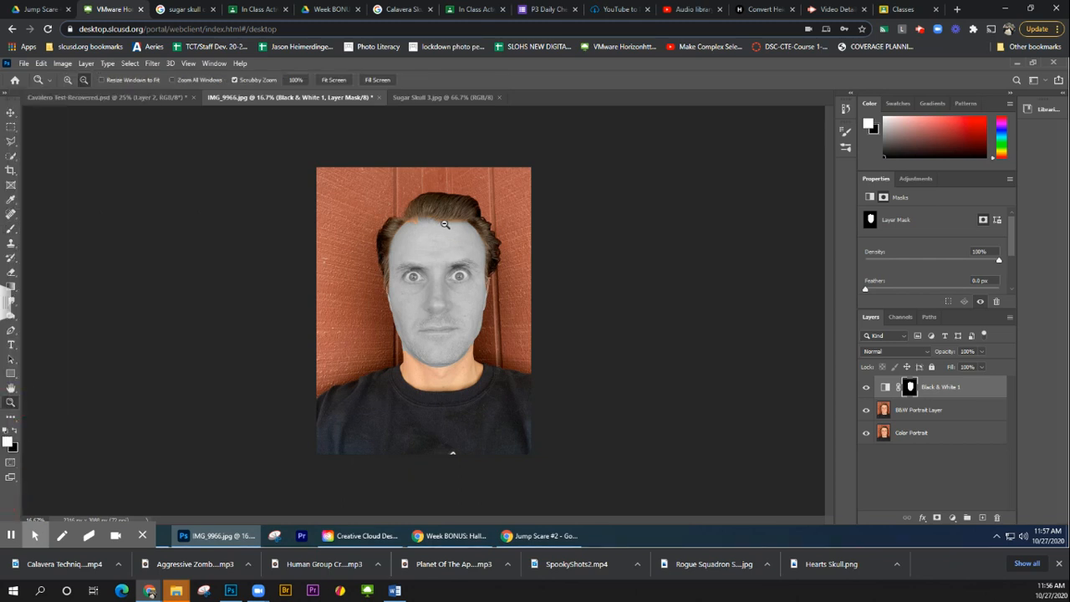
pyautogui.keyDown('alt'); pyautogui.click(451, 228); pyautogui.keyUp('alt')
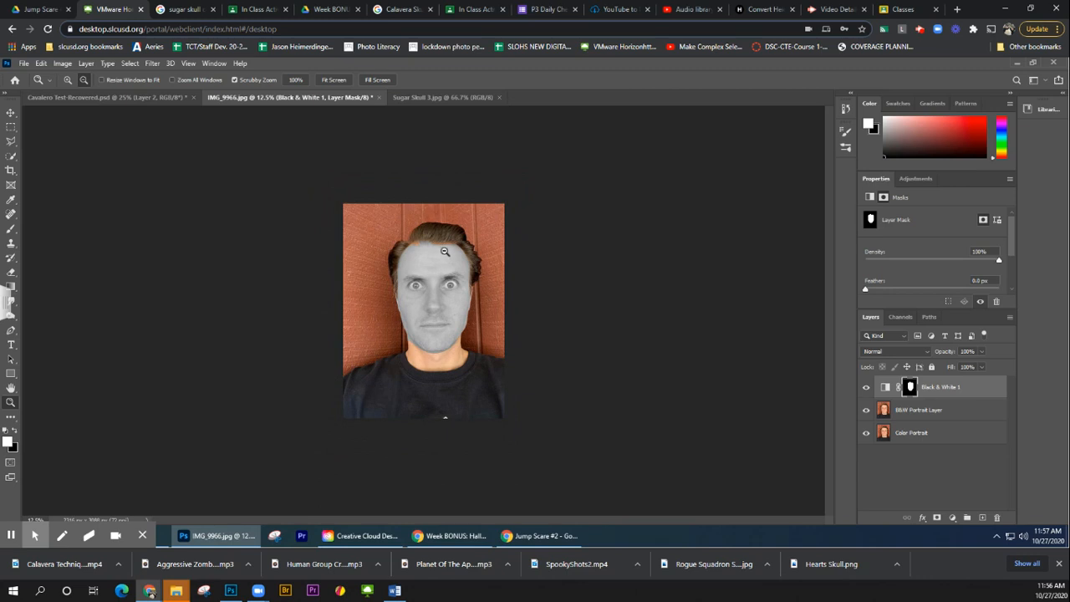
pyautogui.click(445, 246)
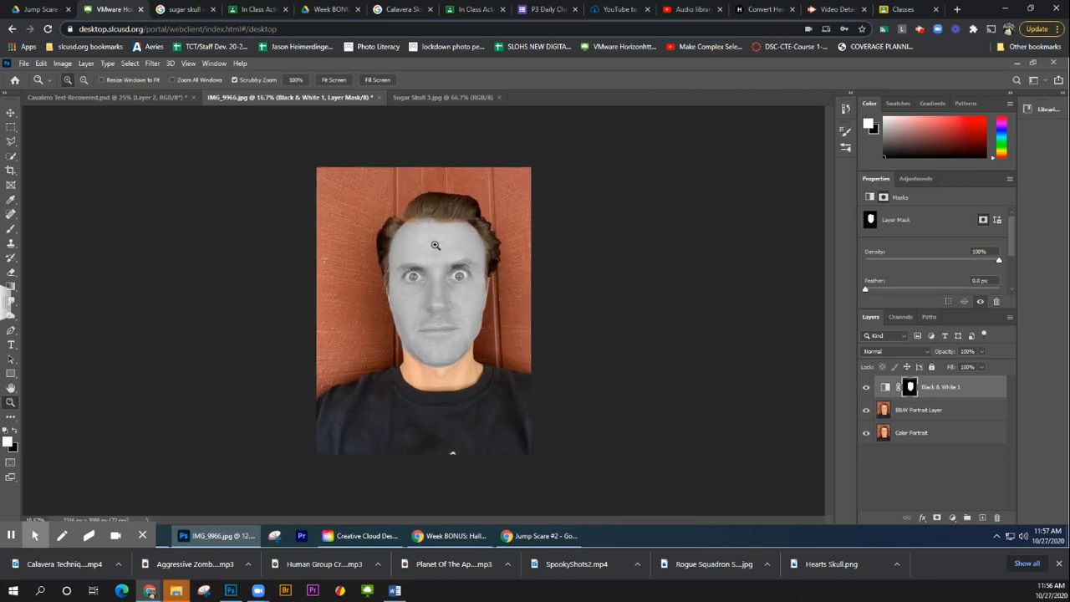
pyautogui.click(437, 182)
pyautogui.click(437, 182)
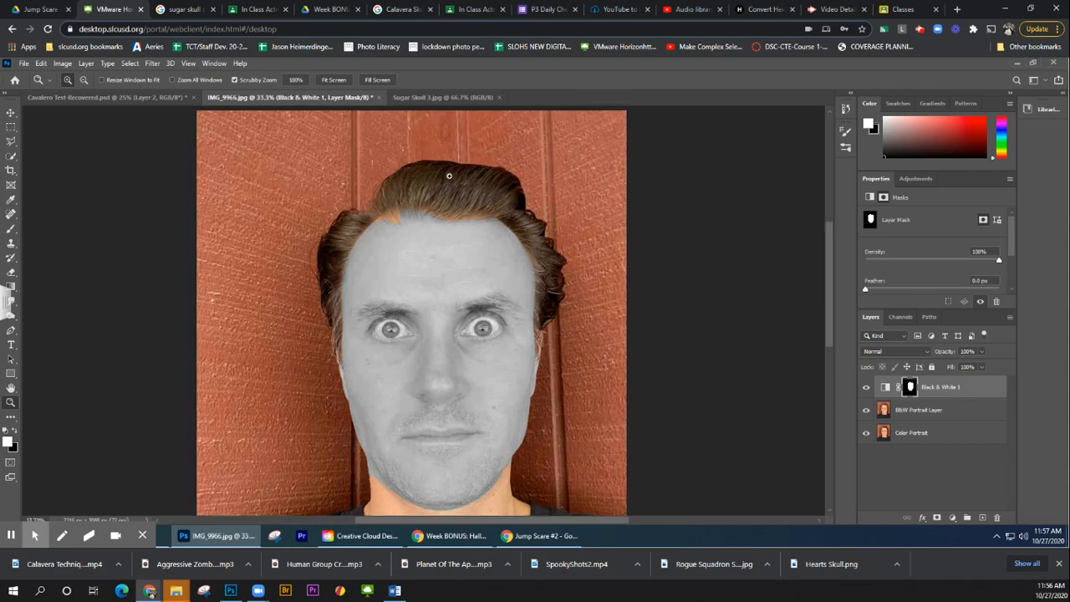
pyautogui.click(449, 178)
pyautogui.press('alt')
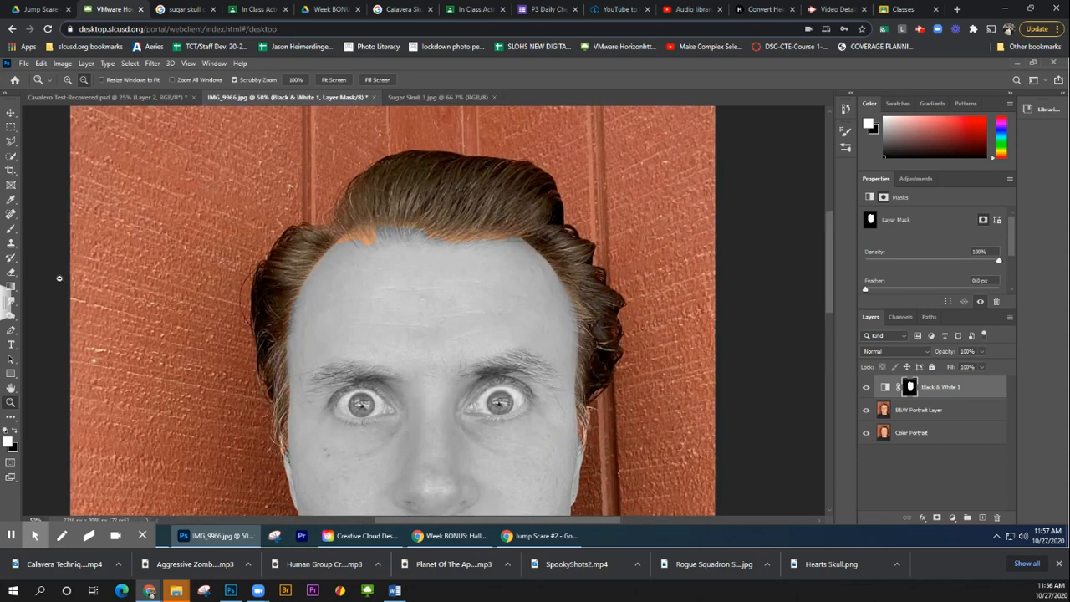
pyautogui.click(11, 229)
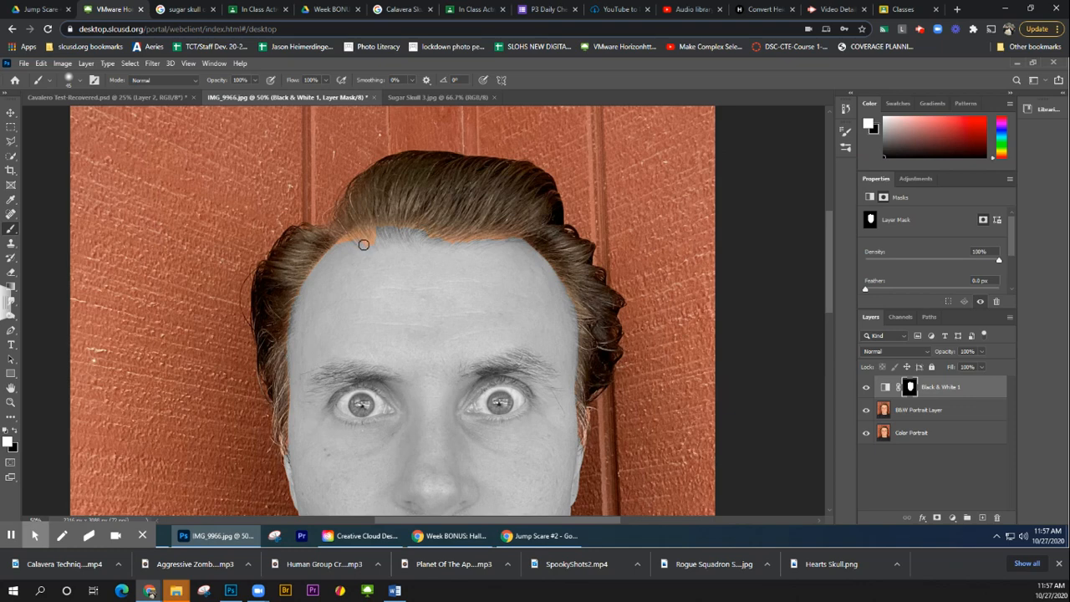
pyautogui.click(367, 245)
pyautogui.moveTo(367, 245)
pyautogui.mouseDown()
pyautogui.moveTo(344, 243)
pyautogui.moveTo(377, 234)
pyautogui.moveTo(358, 243)
pyautogui.moveTo(471, 236)
pyautogui.moveTo(530, 247)
pyautogui.mouseUp()
# Step: Paint black on the Black & White adjustment's mask over the ears and jaw edge to restore their original color
pyautogui.scroll(-5, 512, 355)
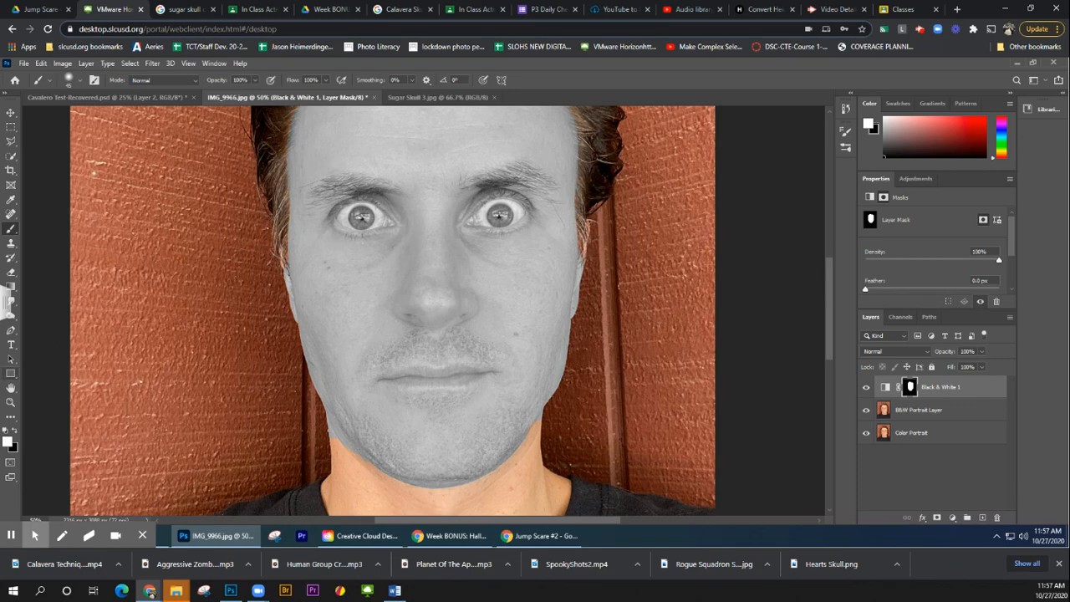
pyautogui.click(14, 429)
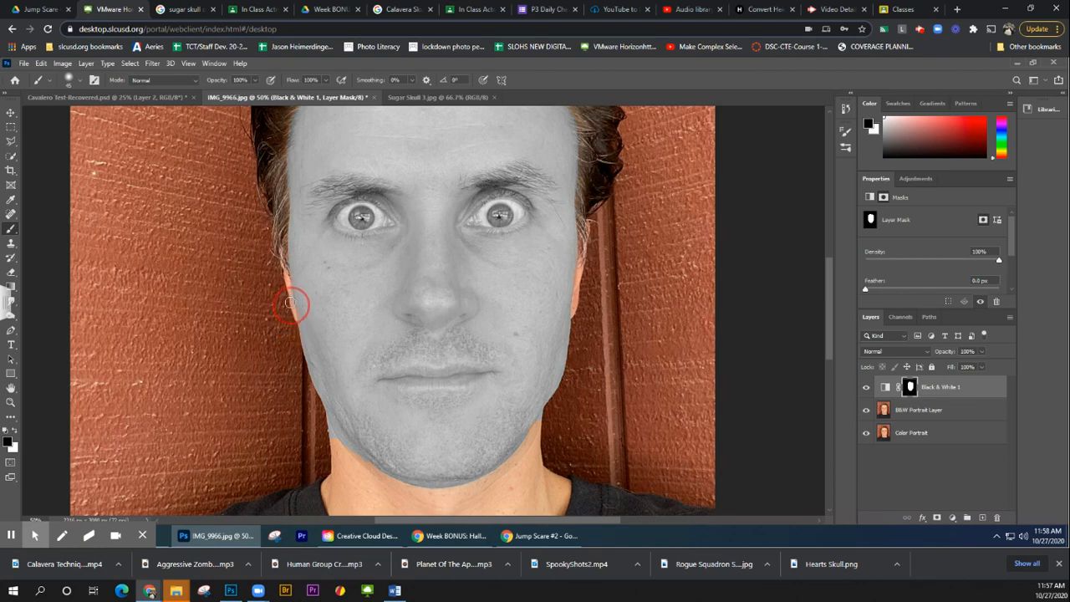
pyautogui.moveTo(285, 294); pyautogui.dragTo(282, 291)
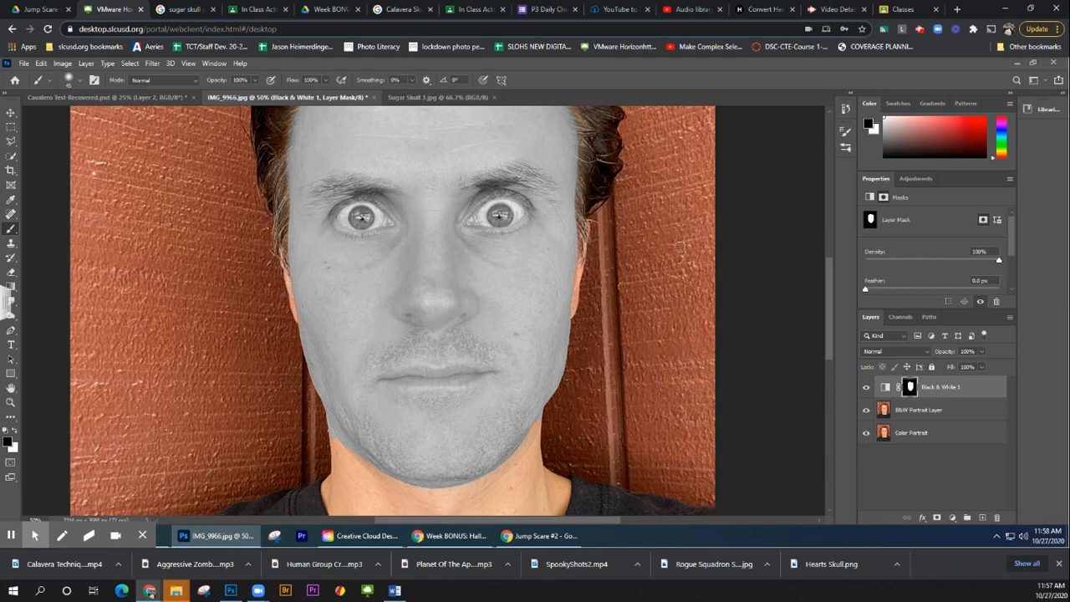
pyautogui.scroll(4, 680, 249)
pyautogui.scroll(-8, 681, 249)
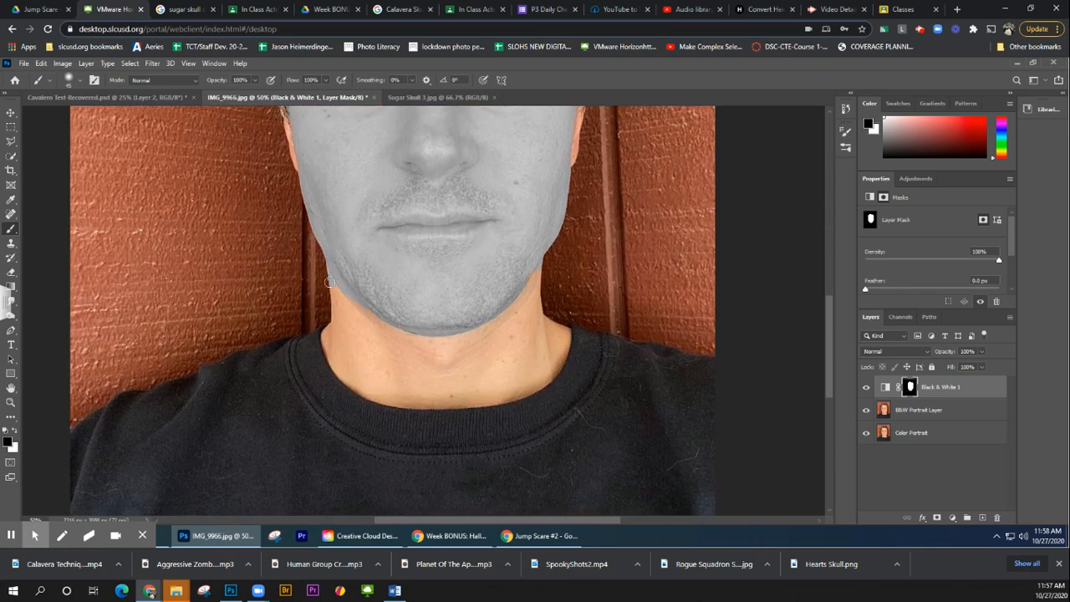
pyautogui.moveTo(329, 282)
pyautogui.mouseDown()
pyautogui.moveTo(339, 292)
pyautogui.moveTo(319, 263)
pyautogui.mouseUp()
pyautogui.scroll(6, 661, 328)
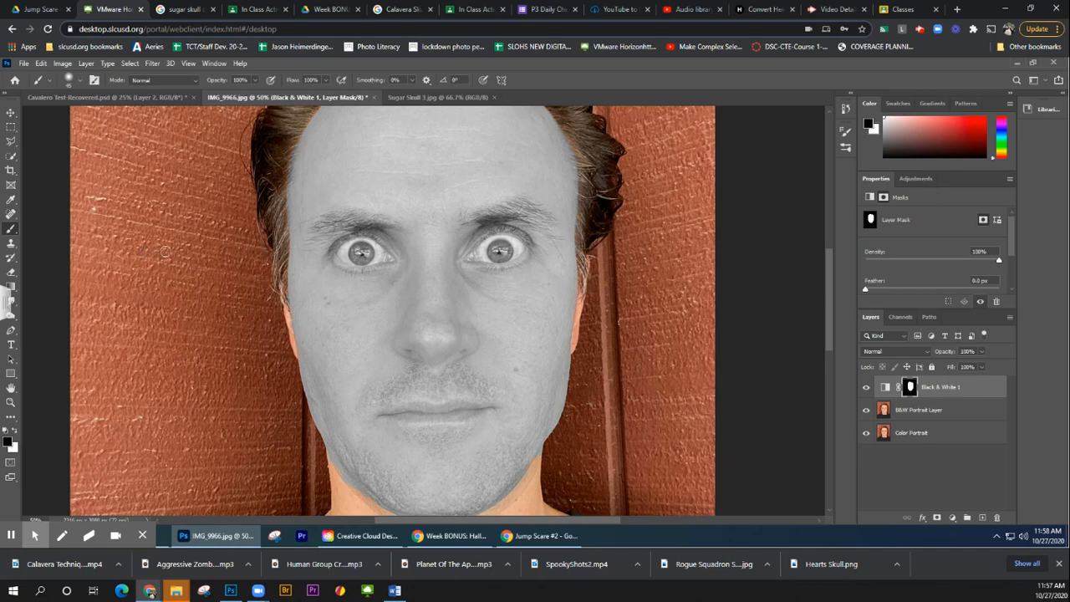
# Step: Brighten the grayscale face by setting the Black & White adjustment's Reds to 104 and Yellows to 46
pyautogui.scroll(2, 166, 250)
pyautogui.hotkey('ctrl', '-')
pyautogui.hotkey('ctrl', '-')
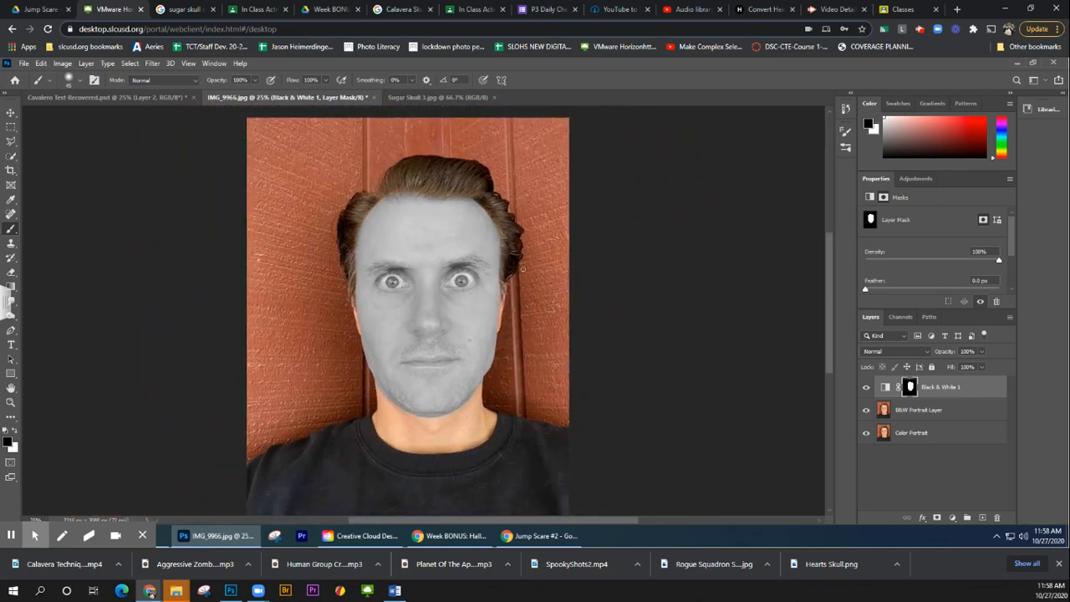
pyautogui.scroll(-3, 522, 268)
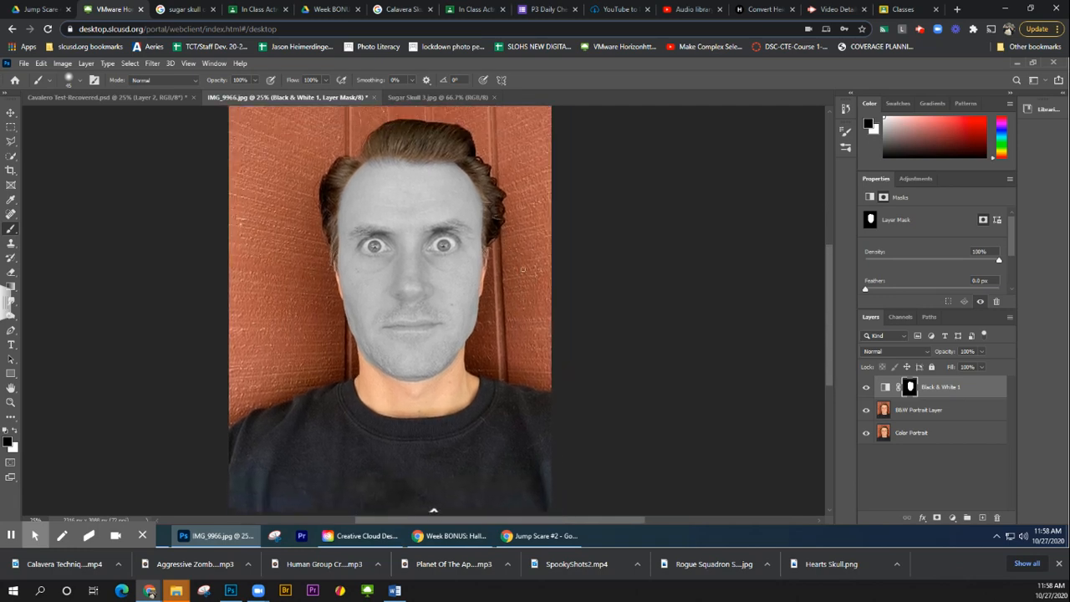
pyautogui.click(930, 390)
pyautogui.click(887, 388)
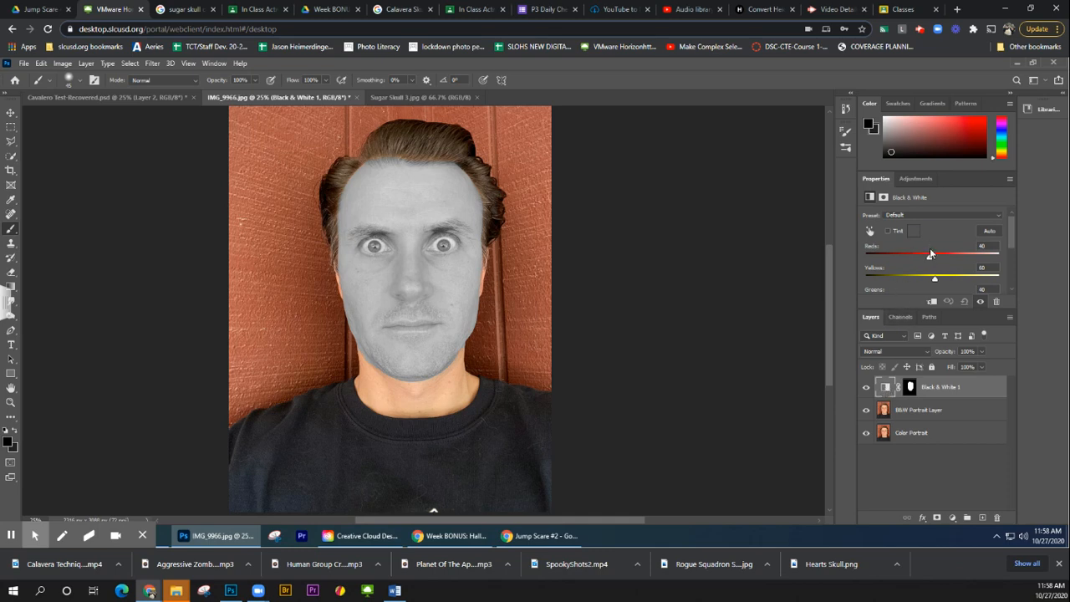
pyautogui.moveTo(931, 257); pyautogui.dragTo(942, 262)
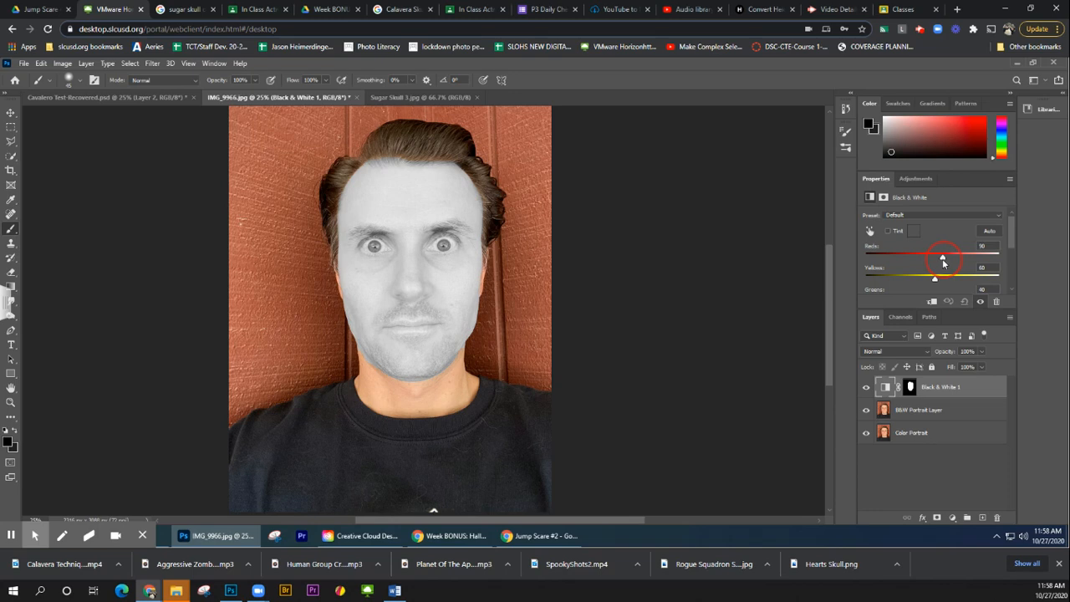
pyautogui.moveTo(939, 262)
pyautogui.mouseDown()
pyautogui.moveTo(921, 282)
pyautogui.moveTo(969, 274)
pyautogui.moveTo(932, 281)
pyautogui.mouseUp()
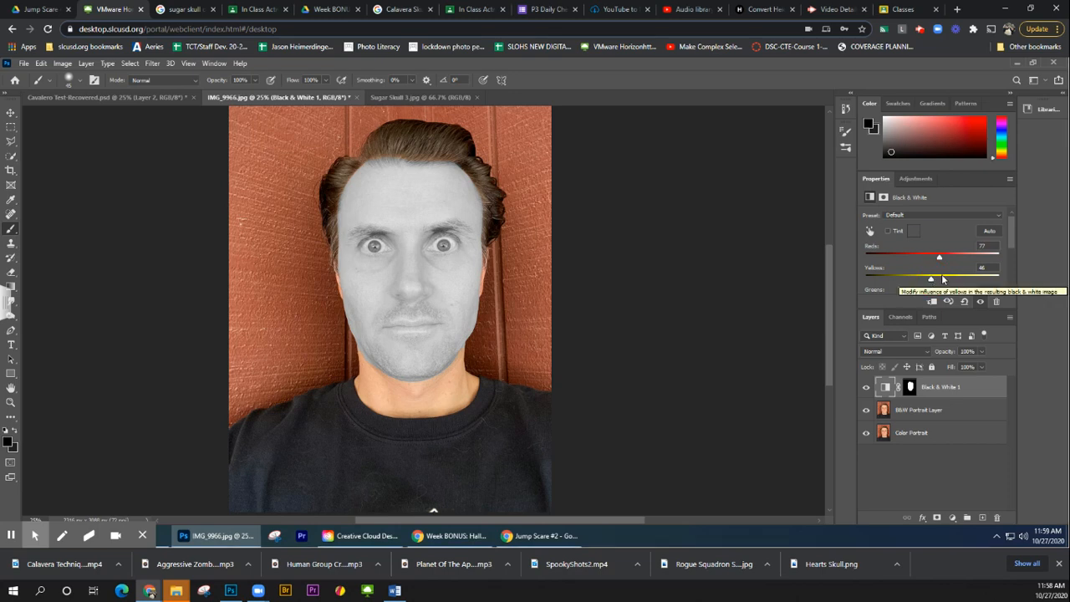
pyautogui.moveTo(939, 258); pyautogui.dragTo(947, 262)
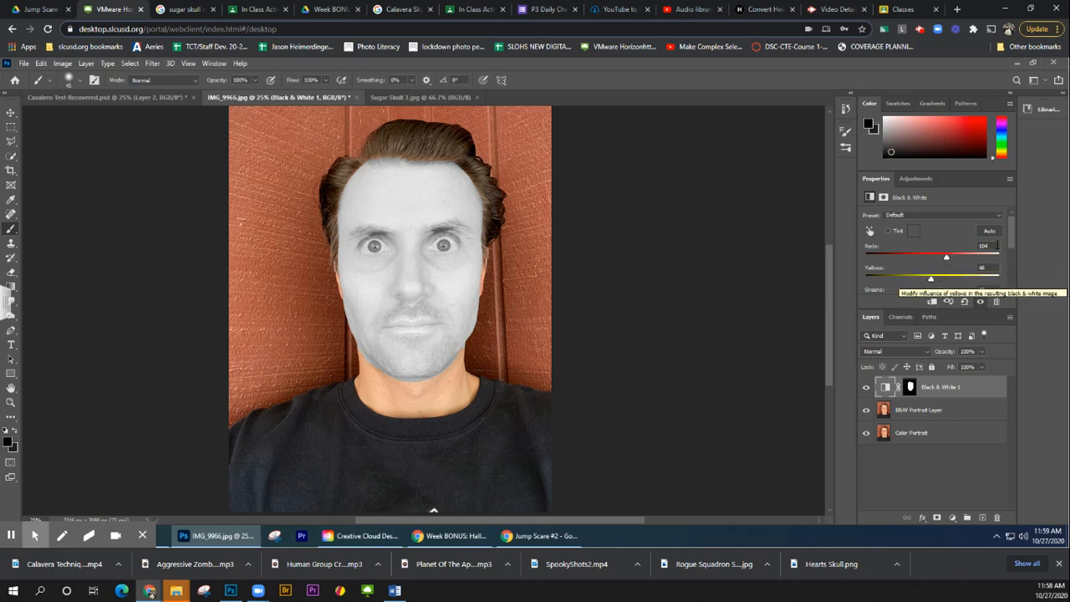
# Step: Fine-tune the Black & White adjustment with Greens at 46, Cyans at 56 and Yellows at 29
pyautogui.click(1014, 242)
pyautogui.moveTo(1015, 244); pyautogui.dragTo(1014, 266)
pyautogui.moveTo(935, 273); pyautogui.dragTo(932, 249)
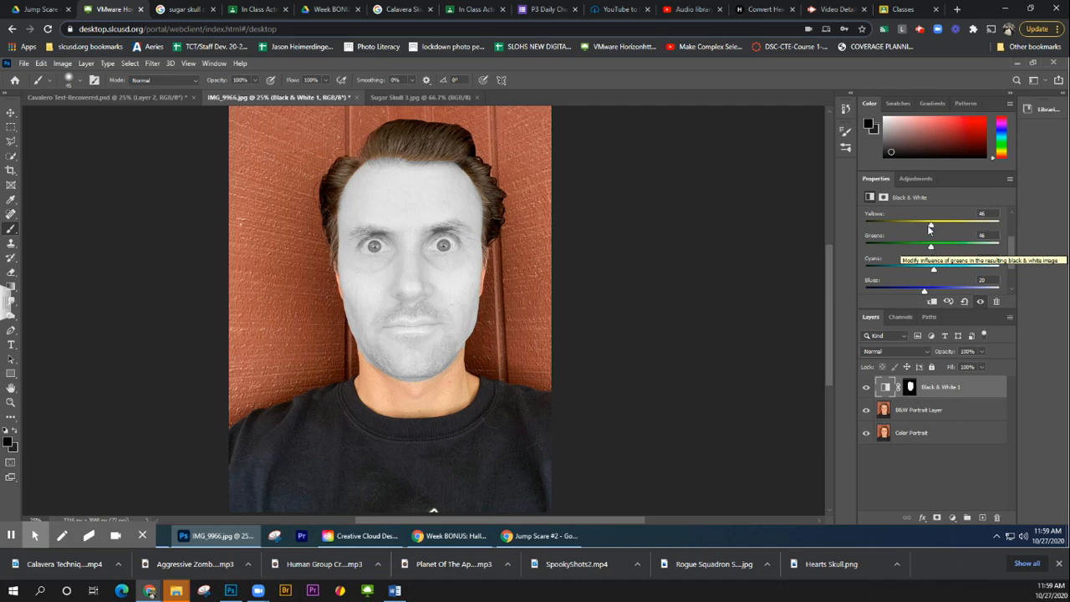
pyautogui.moveTo(1010, 251); pyautogui.dragTo(1004, 223)
pyautogui.moveTo(928, 227)
pyautogui.mouseDown()
pyautogui.moveTo(877, 242)
pyautogui.moveTo(1006, 236)
pyautogui.moveTo(926, 228)
pyautogui.mouseUp()
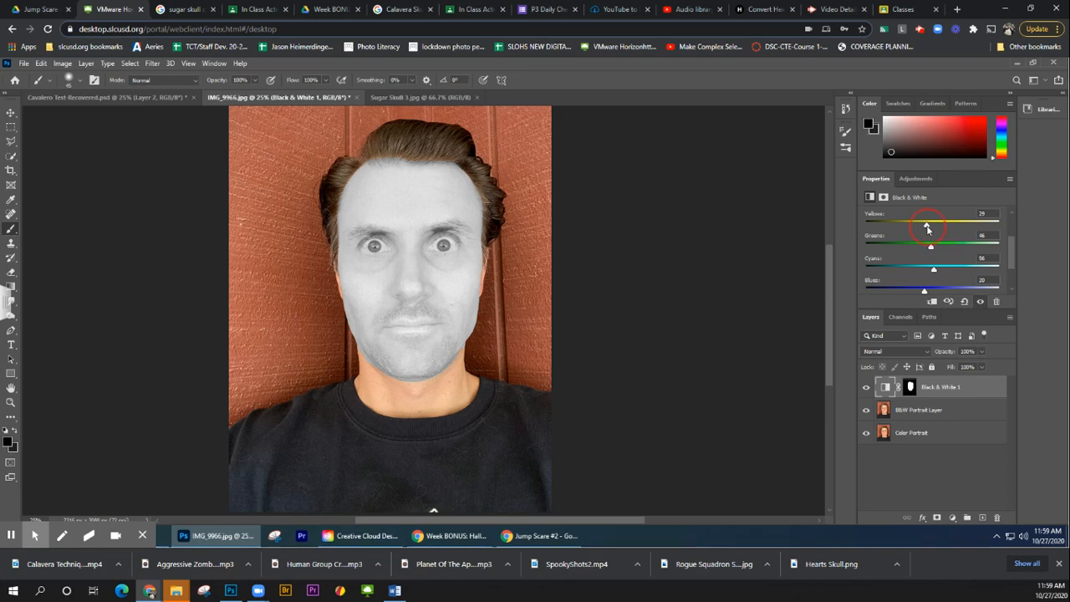
pyautogui.click(1014, 259)
pyautogui.moveTo(1014, 259); pyautogui.dragTo(1005, 224)
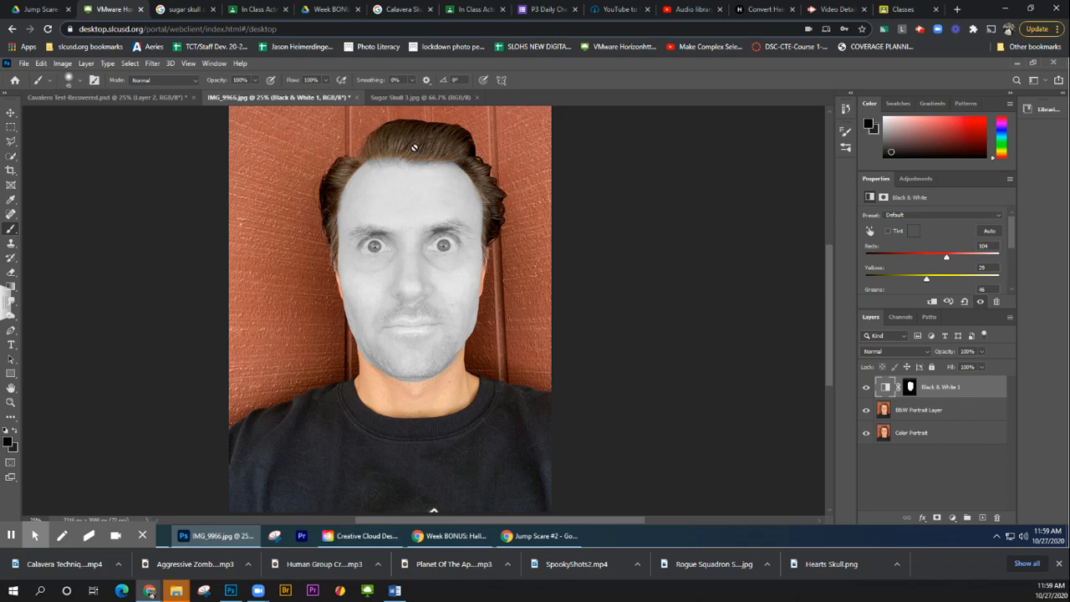
# Step: Clip the Black & White 1 adjustment to B&W Portrait Layer with a clipping mask
pyautogui.click(942, 412)
pyautogui.click(953, 388)
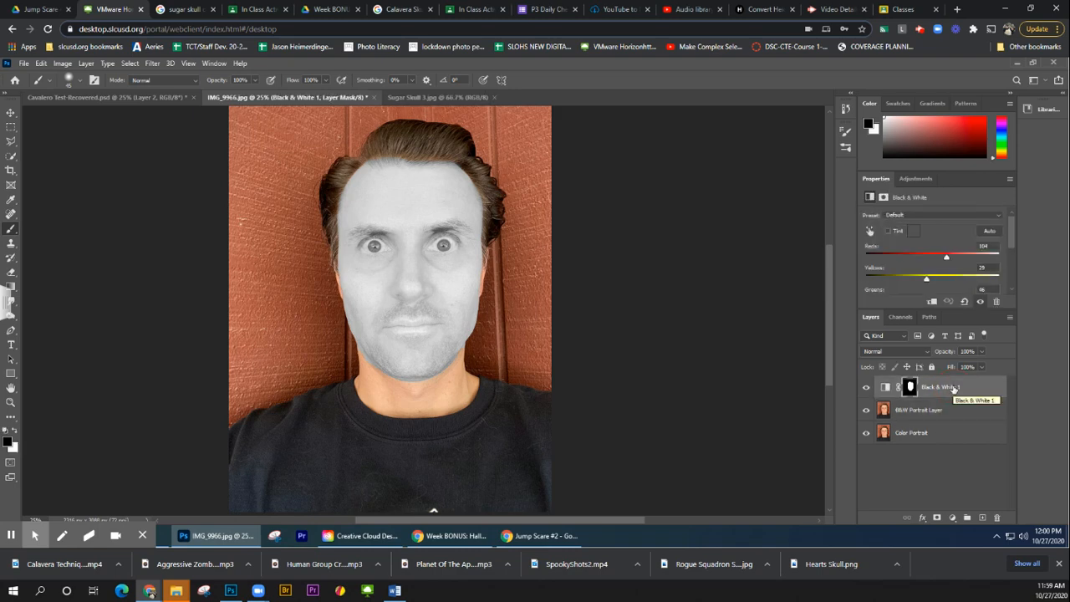
pyautogui.rightClick(953, 389)
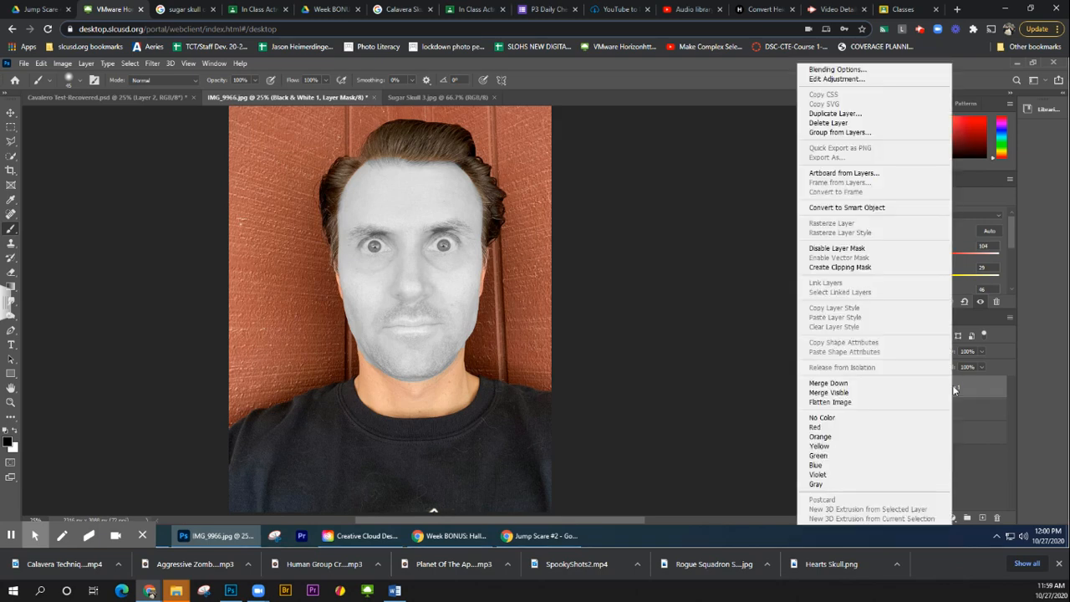
pyautogui.click(849, 269)
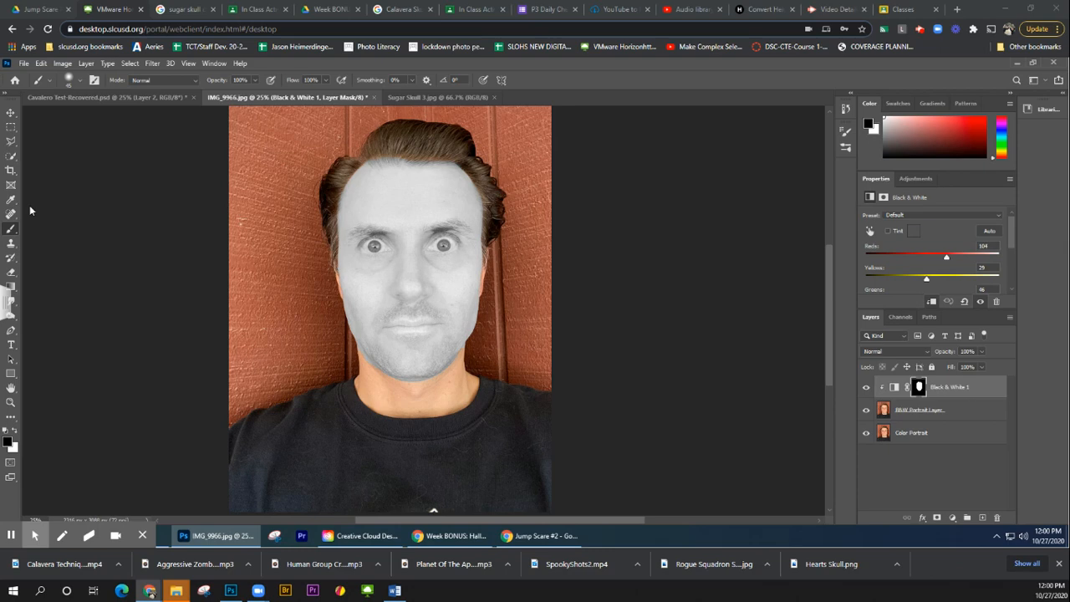
# Step: Try copying the Sugar Skull 3.jpg artwork onto the portrait with the Move tool, and undo the placement
pyautogui.click(431, 98)
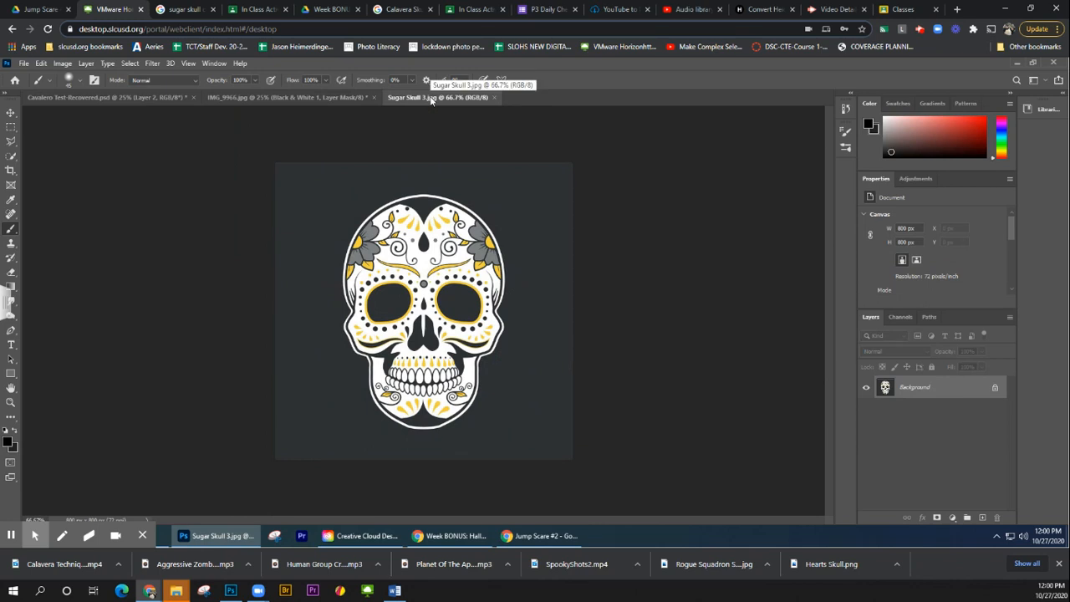
pyautogui.click(11, 116)
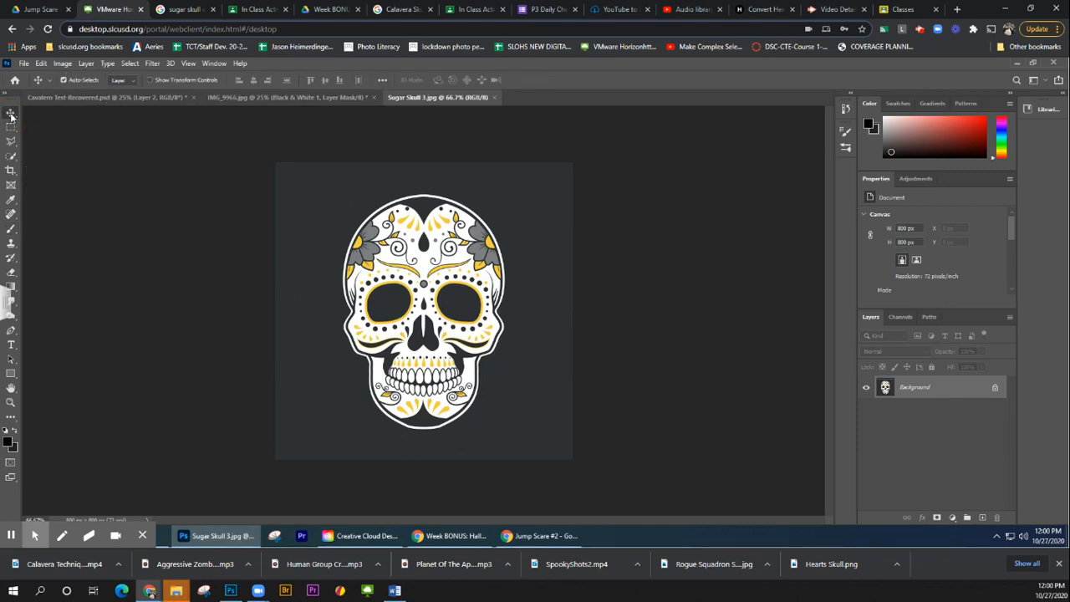
pyautogui.moveTo(423, 304); pyautogui.dragTo(417, 252)
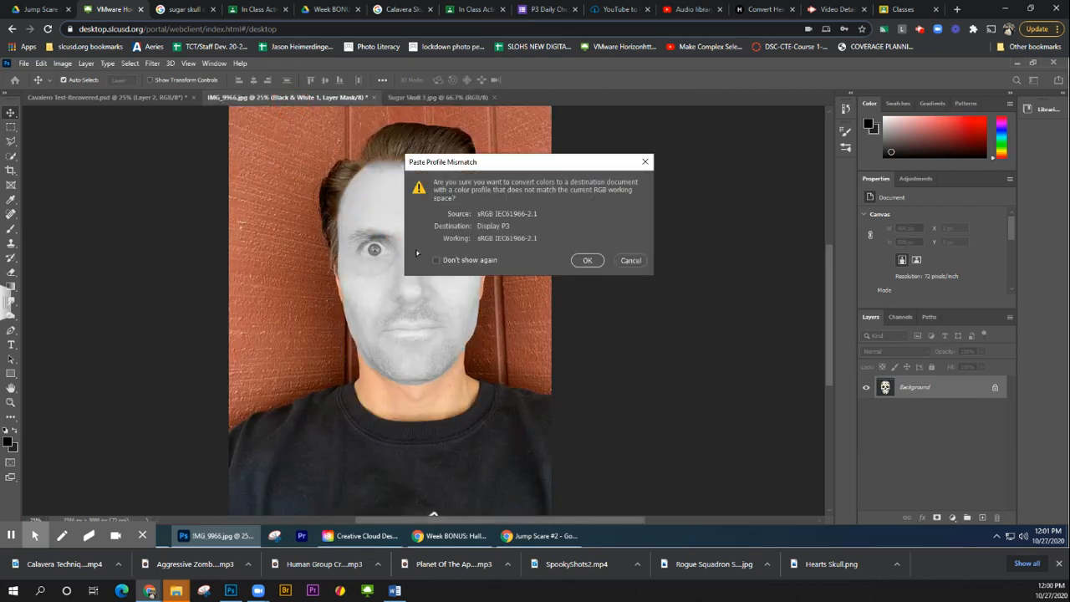
pyautogui.click(588, 261)
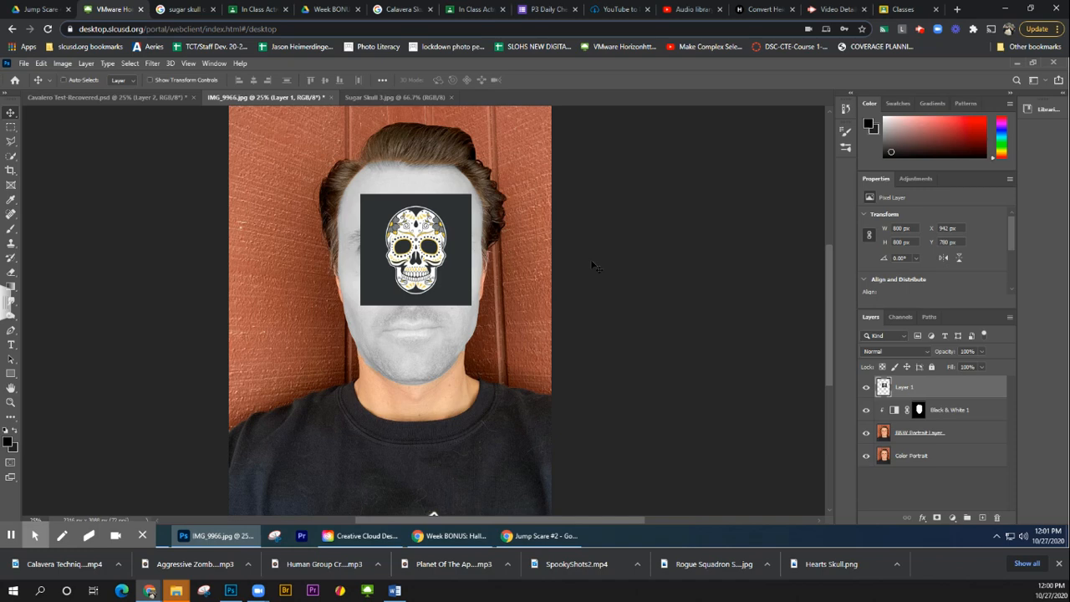
pyautogui.hotkey('ctrl', 'z')
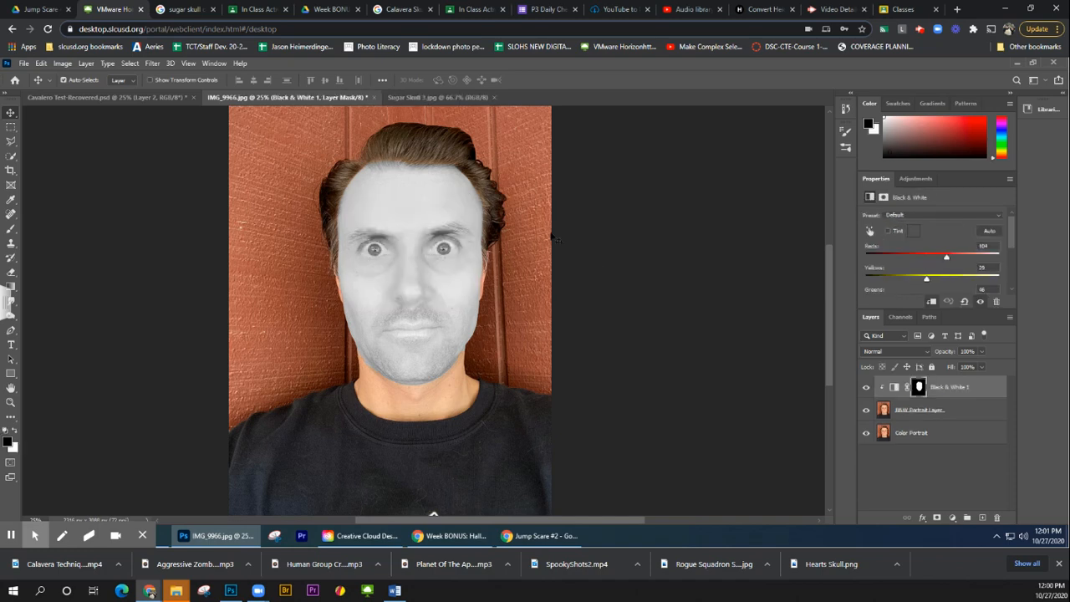
# Step: Copy the skull artwork from Sugar Skull 3.jpg onto the face in IMG_9966.jpg, accepting the color profile conversion
pyautogui.click(434, 97)
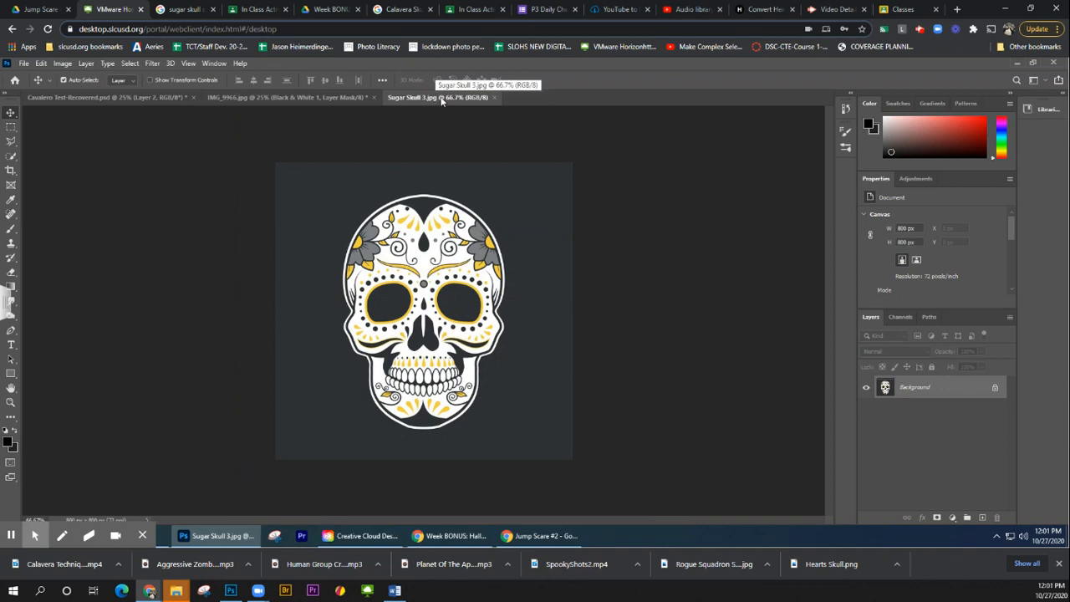
pyautogui.click(300, 95)
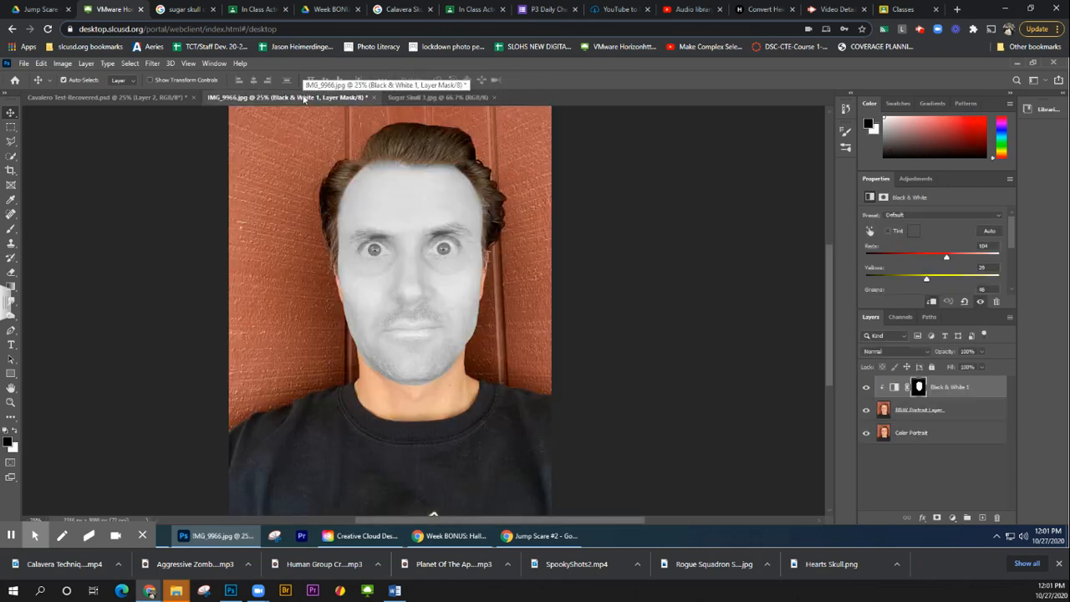
pyautogui.click(445, 101)
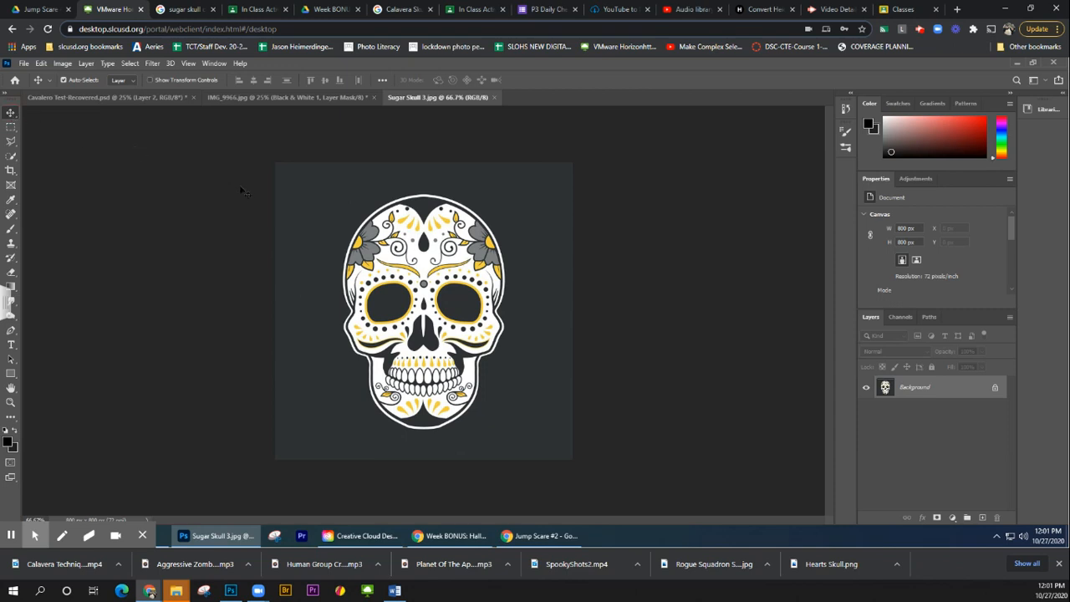
pyautogui.click(423, 318)
pyautogui.moveTo(423, 319); pyautogui.dragTo(401, 260)
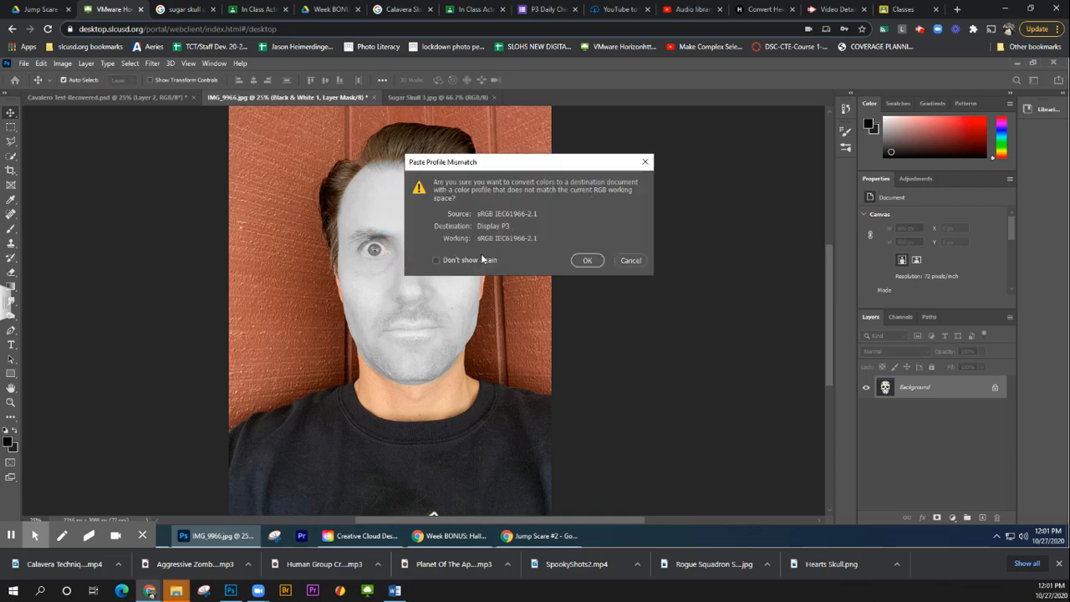
pyautogui.click(590, 260)
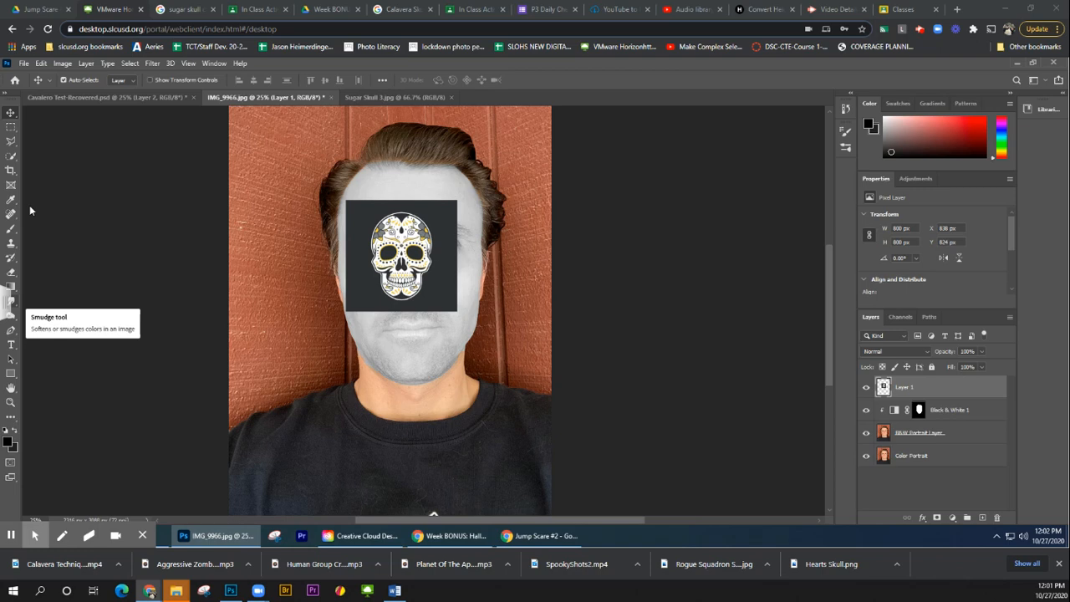
# Step: Hide and show the skull layer to compare the portrait with and without it
pyautogui.click(867, 386)
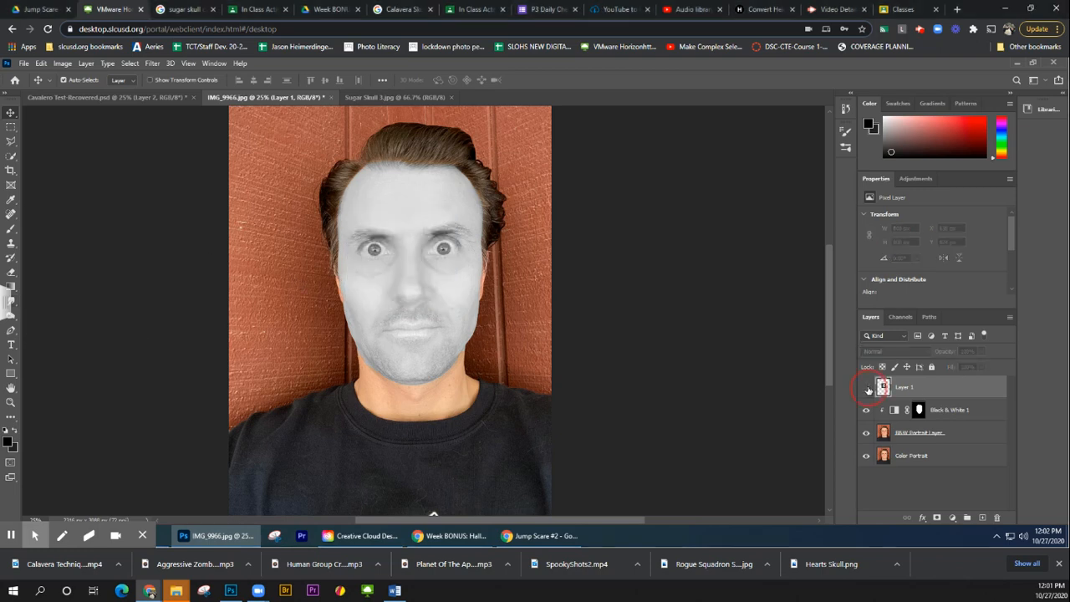
pyautogui.click(867, 387)
pyautogui.click(866, 387)
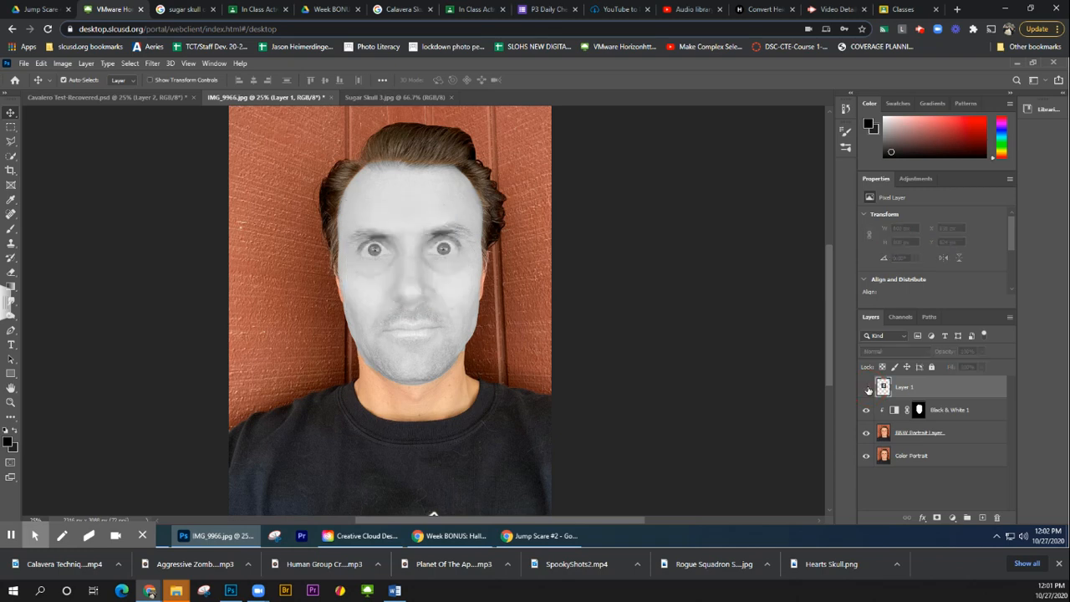
pyautogui.click(867, 387)
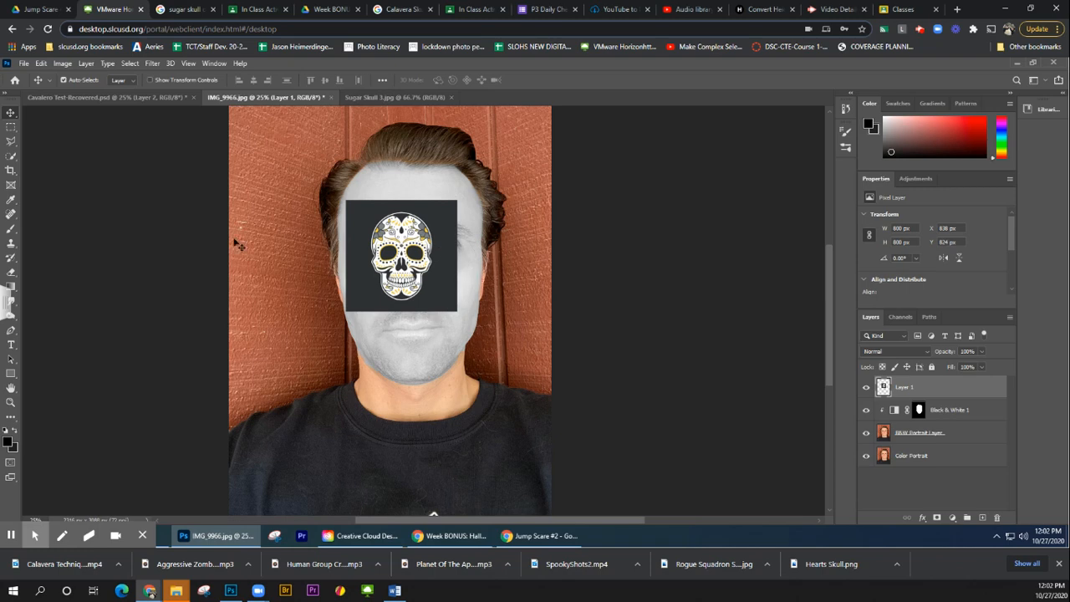
# Step: Magnify the placed skull artwork to 100% with the Zoom tool to inspect it closely
pyautogui.click(11, 401)
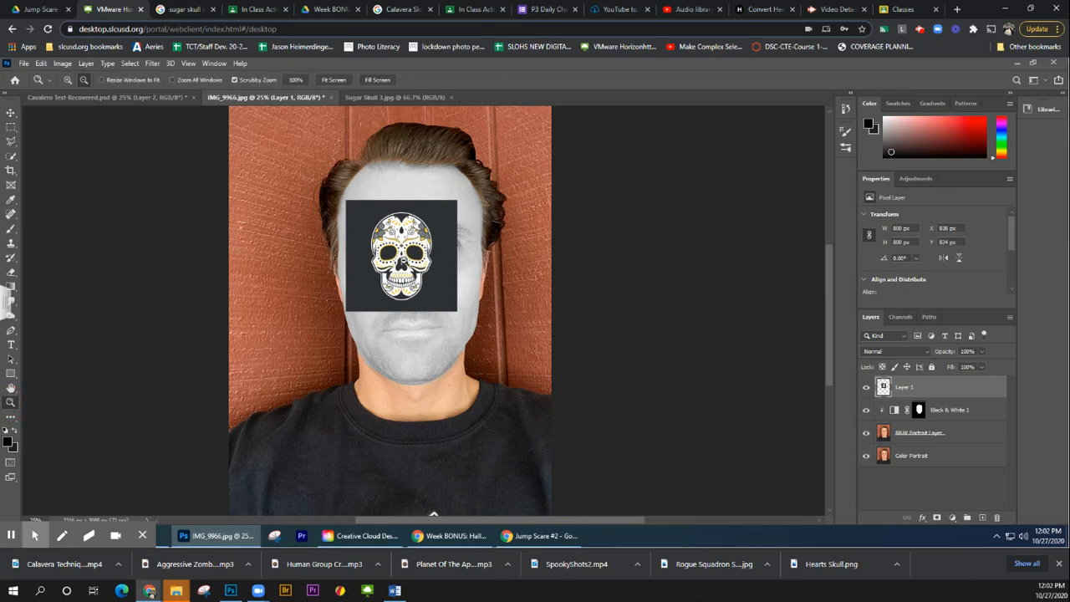
pyautogui.keyDown('alt'); pyautogui.click(407, 266); pyautogui.keyUp('alt')
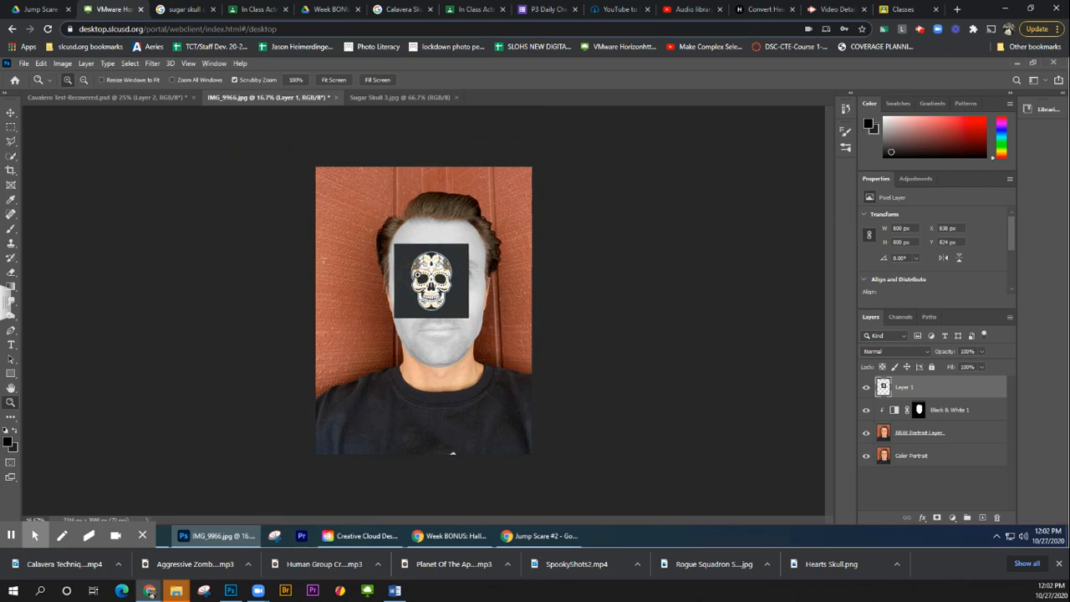
pyautogui.click(417, 274)
pyautogui.click(448, 276)
pyautogui.click(449, 277)
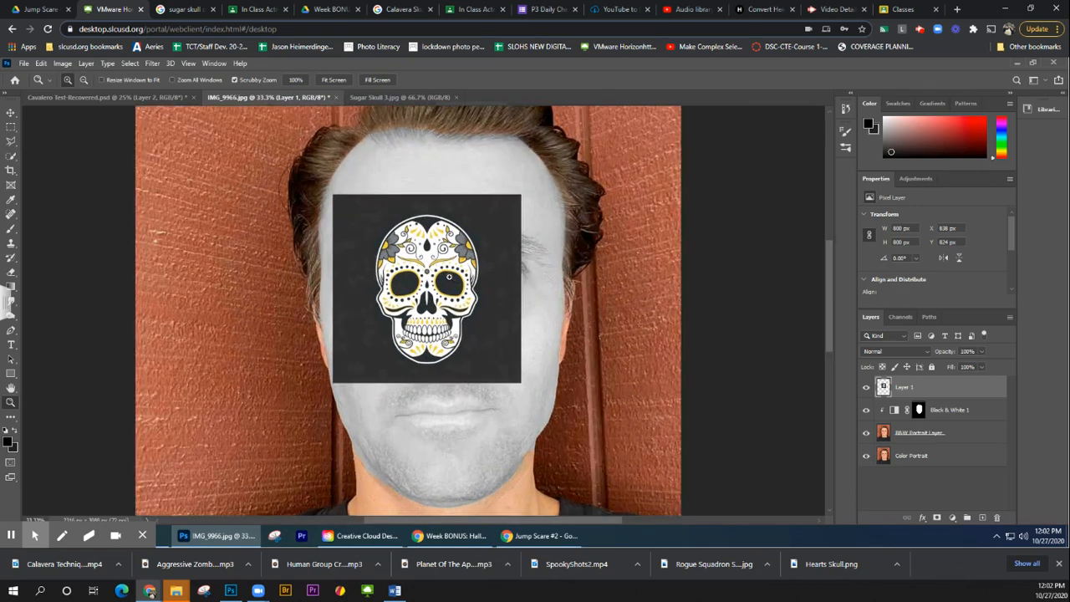
pyautogui.click(449, 276)
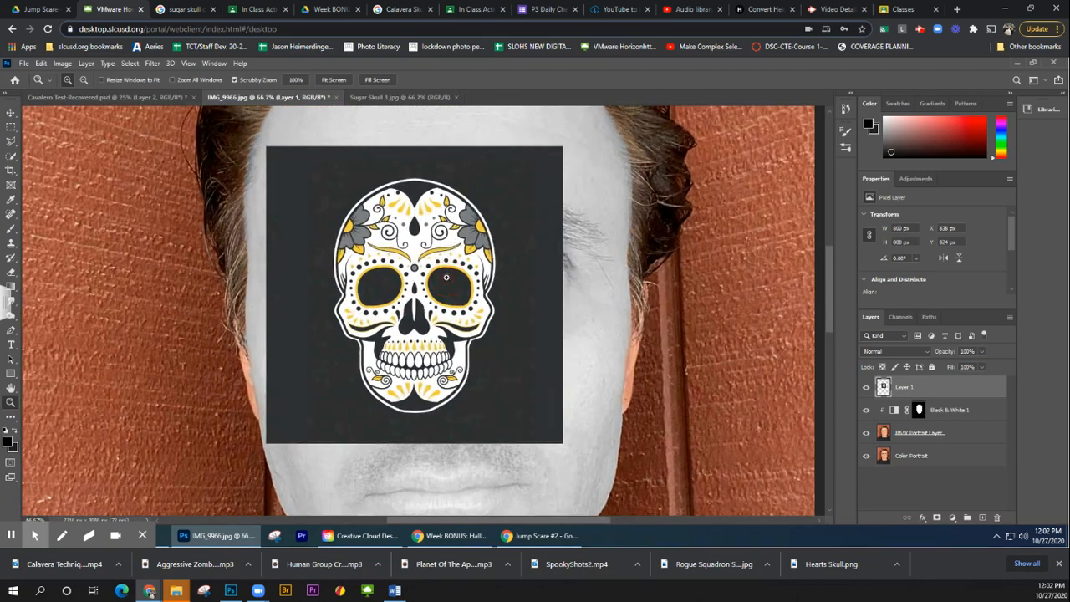
pyautogui.click(446, 277)
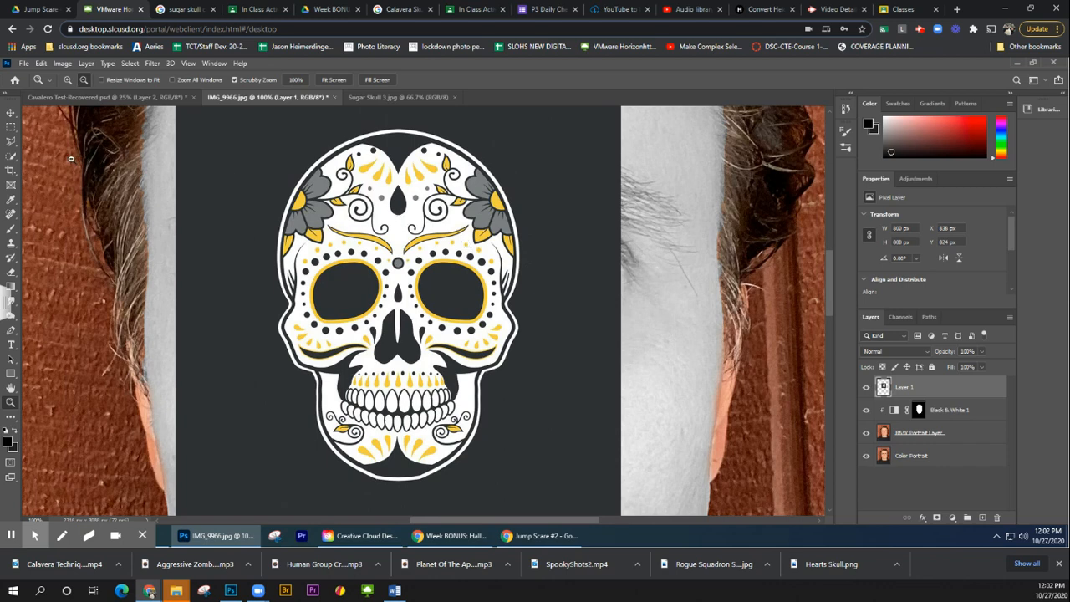
# Step: Select the dark background around the skull artwork with the Magic Wand, delete it, and clear the selection
pyautogui.click(12, 157)
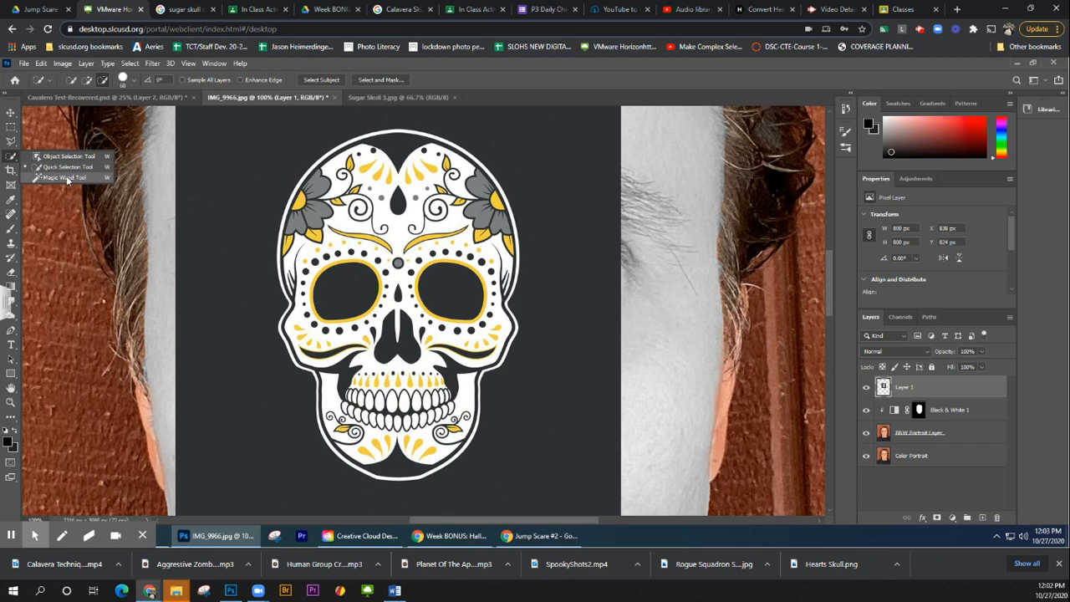
pyautogui.click(67, 178)
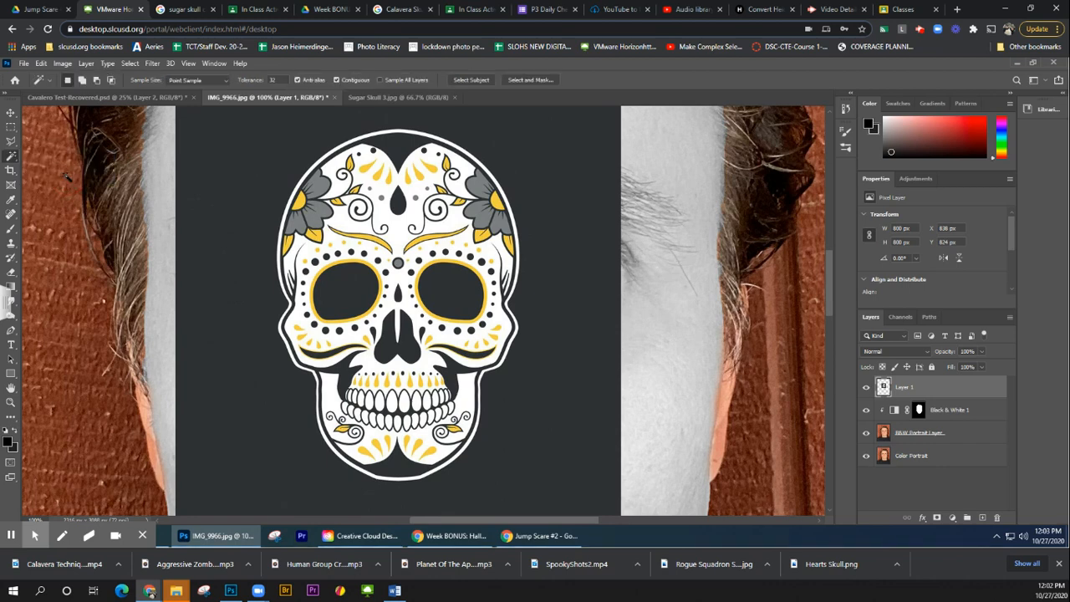
pyautogui.click(244, 167)
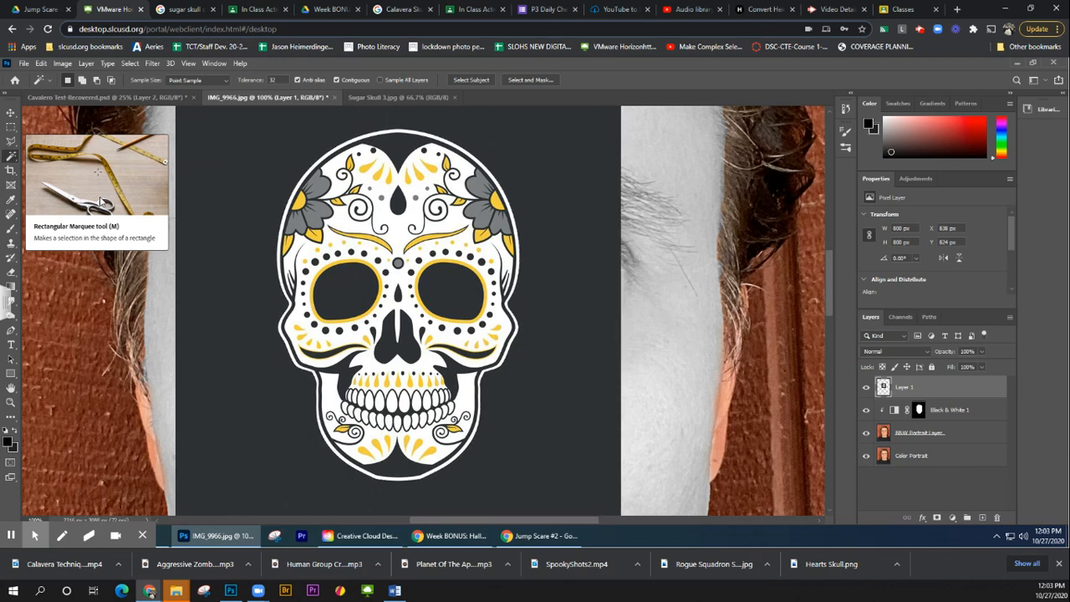
pyautogui.rightClick(11, 156)
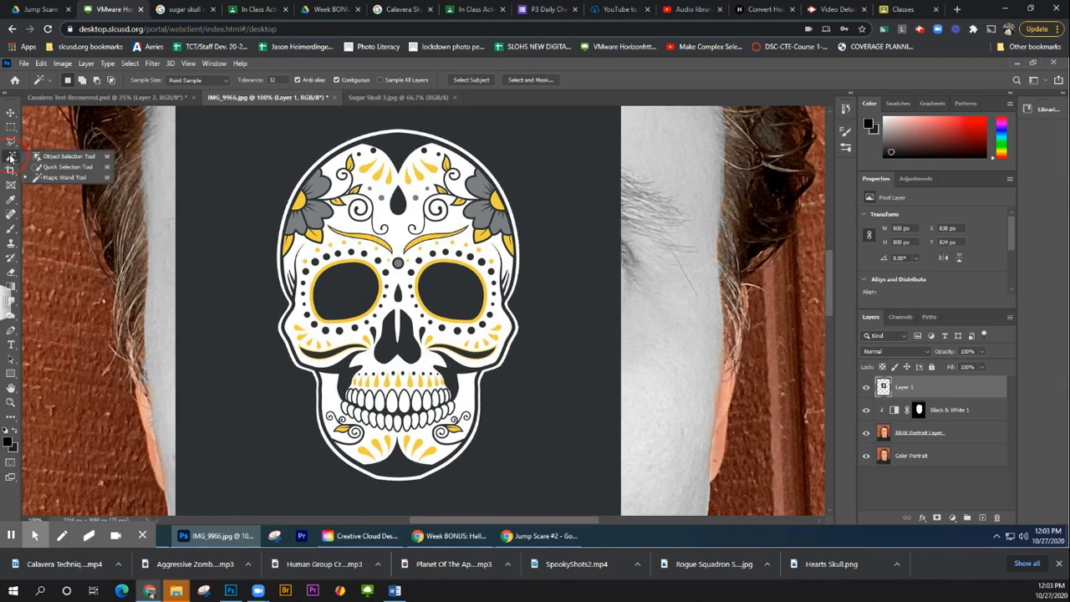
pyautogui.click(58, 179)
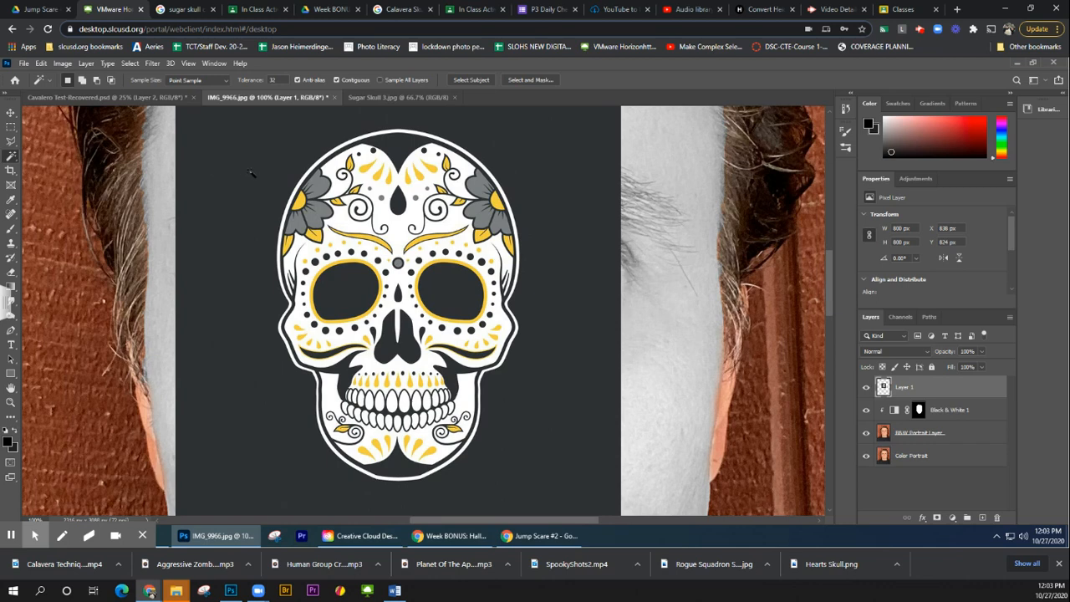
pyautogui.click(252, 175)
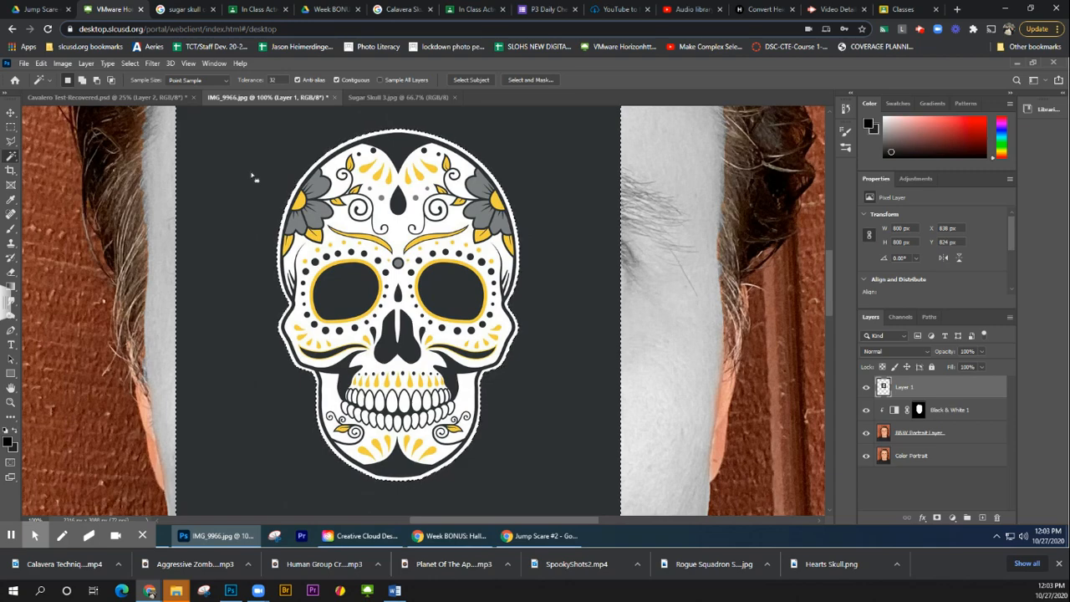
pyautogui.scroll(5, 253, 177)
pyautogui.scroll(-3, 251, 172)
pyautogui.scroll(-5, 251, 172)
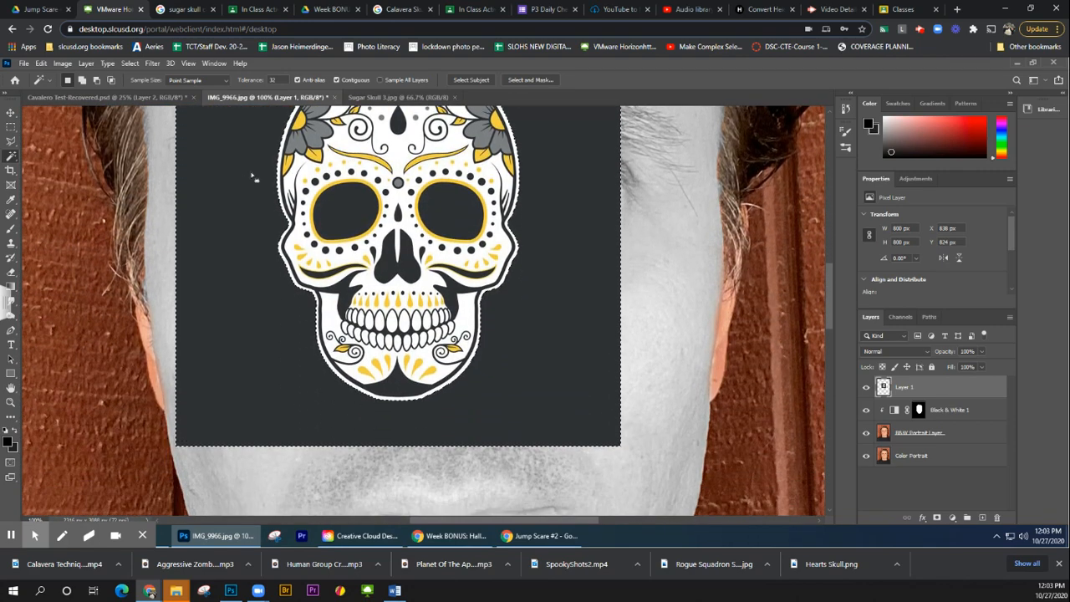
pyautogui.scroll(1, 254, 177)
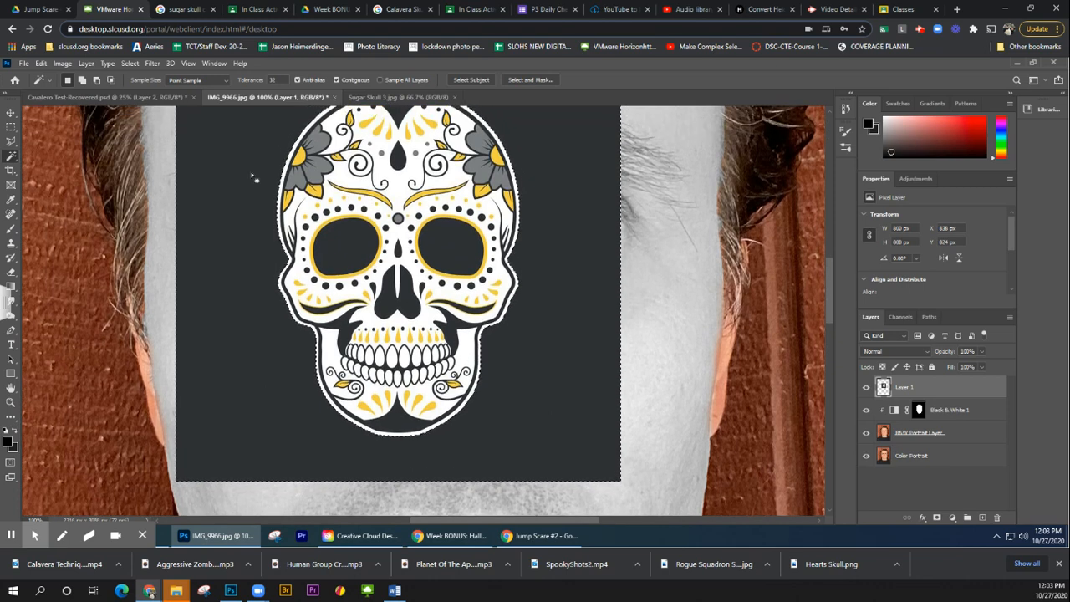
pyautogui.press('Delete')
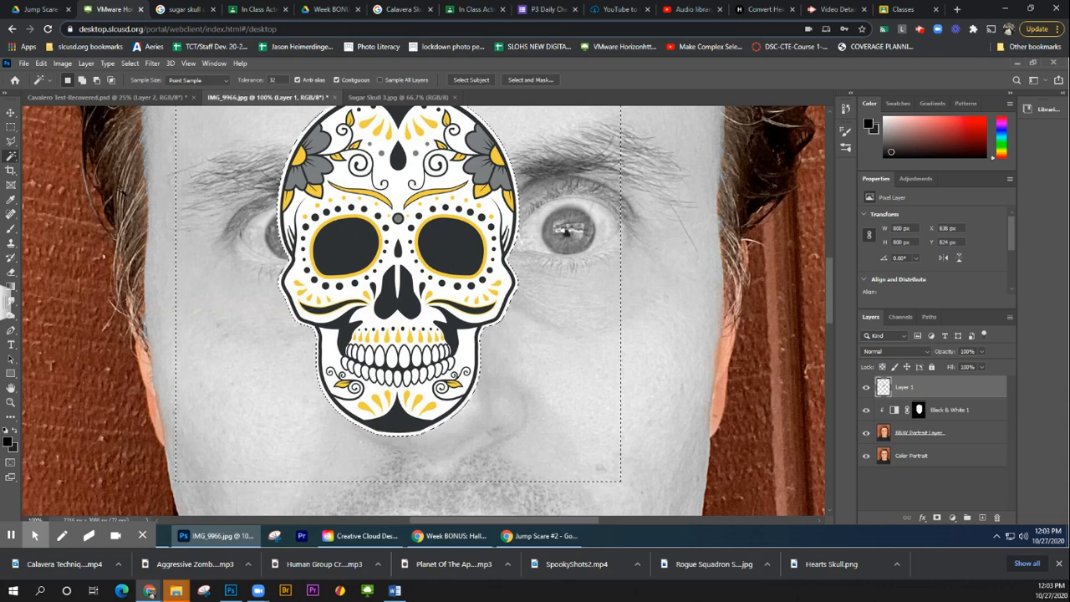
pyautogui.click(11, 126)
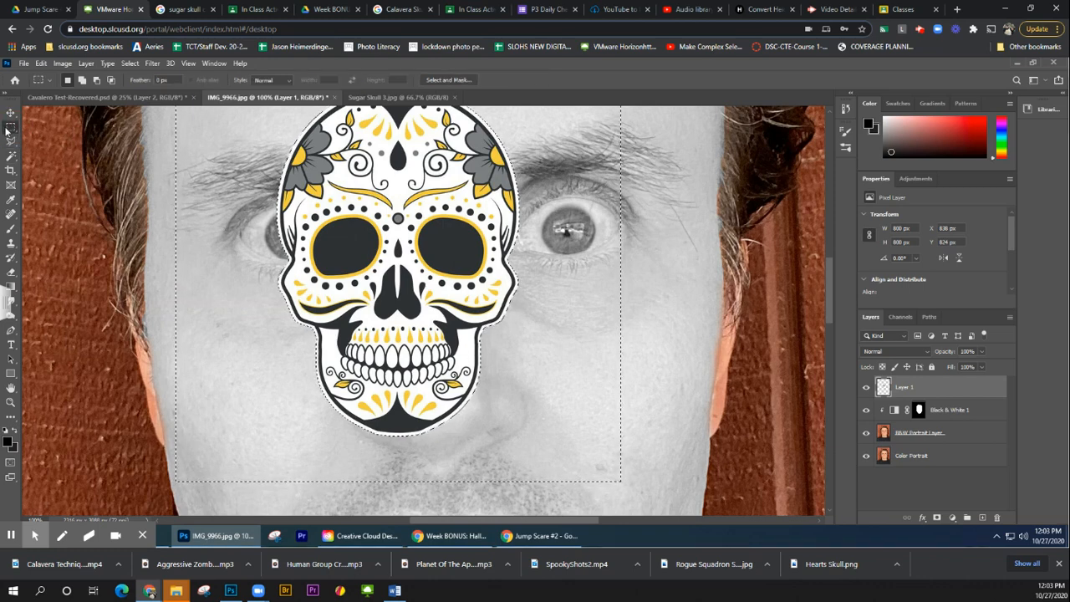
pyautogui.click(37, 141)
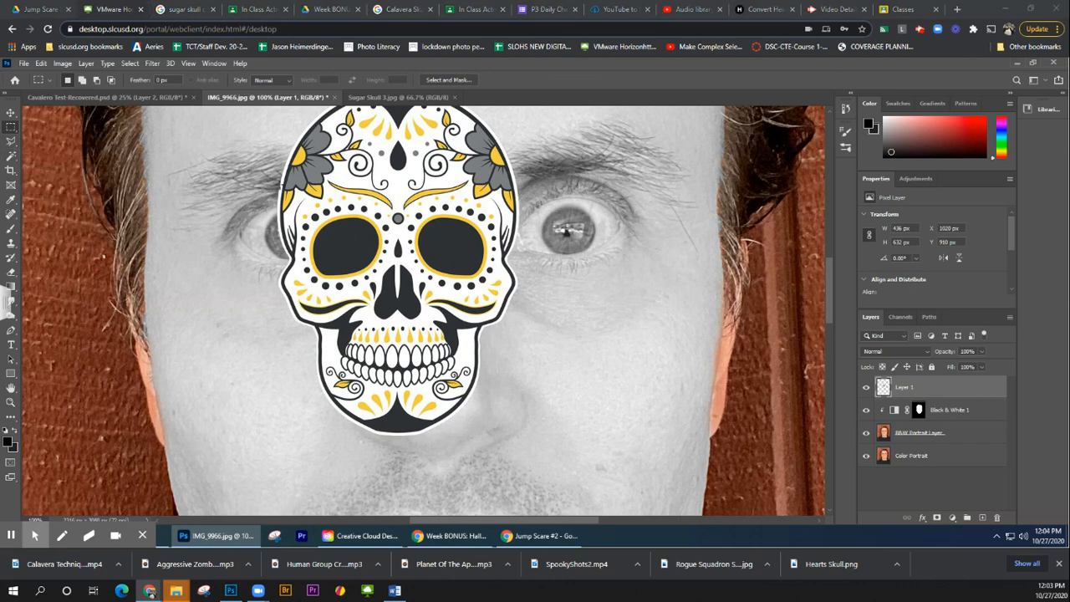
# Step: Remove the outer white outline around the skull using a Magic Wand selection, and deselect
pyautogui.click(12, 158)
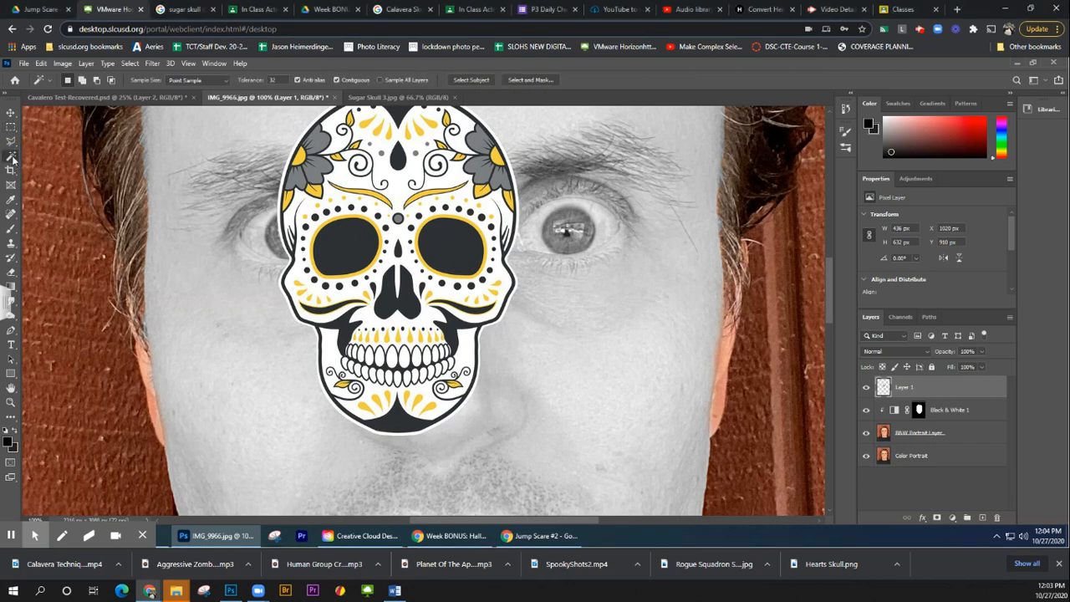
pyautogui.click(278, 221)
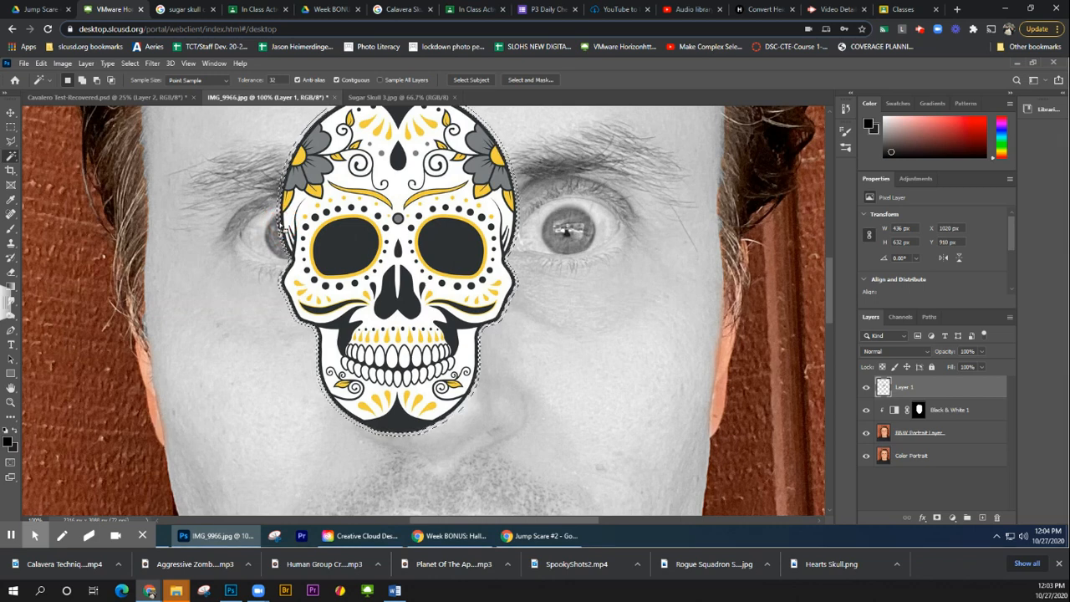
pyautogui.click(10, 126)
pyautogui.hotkey('ctrl', 'd')
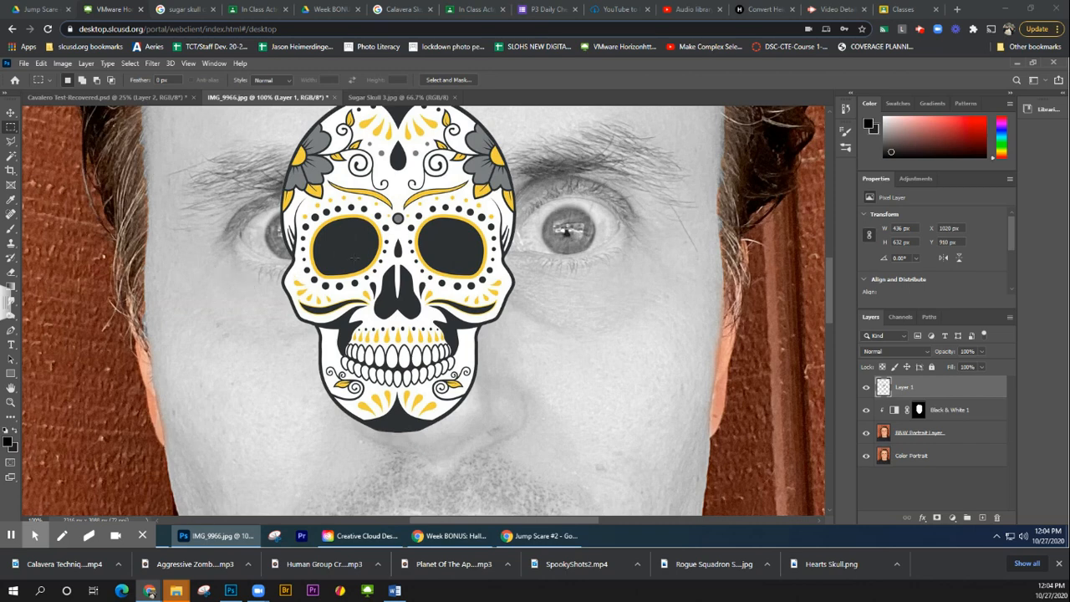
# Step: Rename the skull layer as Calavera
pyautogui.click(11, 401)
pyautogui.keyDown('alt'); pyautogui.click(246, 344); pyautogui.keyUp('alt')
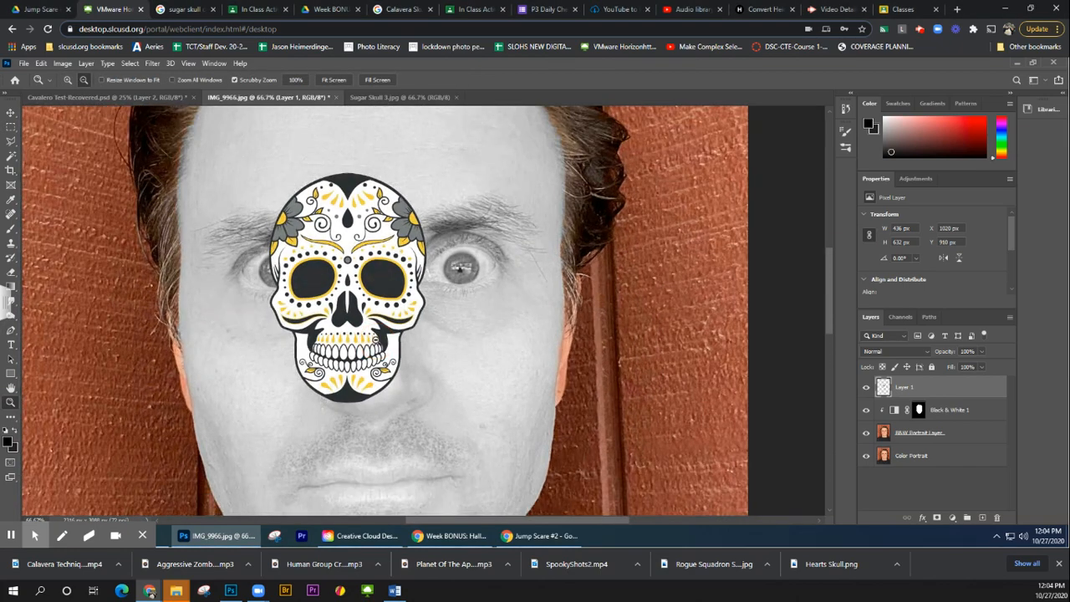
pyautogui.keyDown('alt'); pyautogui.click(247, 343); pyautogui.keyUp('alt')
pyautogui.keyDown('alt'); pyautogui.click(376, 334); pyautogui.keyUp('alt')
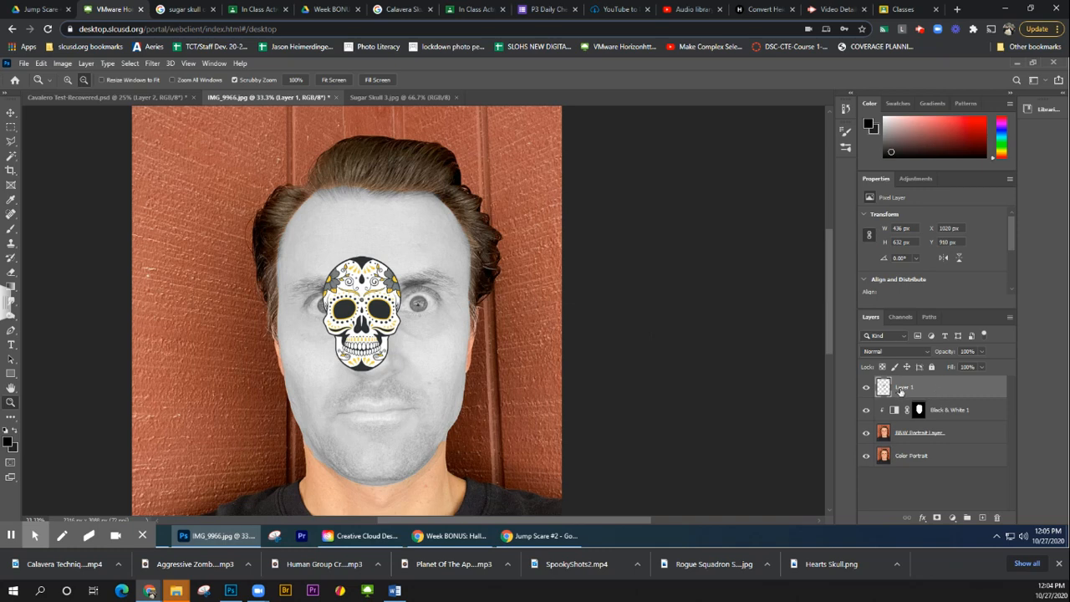
pyautogui.doubleClick(902, 387)
pyautogui.press('BackSpace')
pyautogui.write('Calavera')
pyautogui.press('Return')
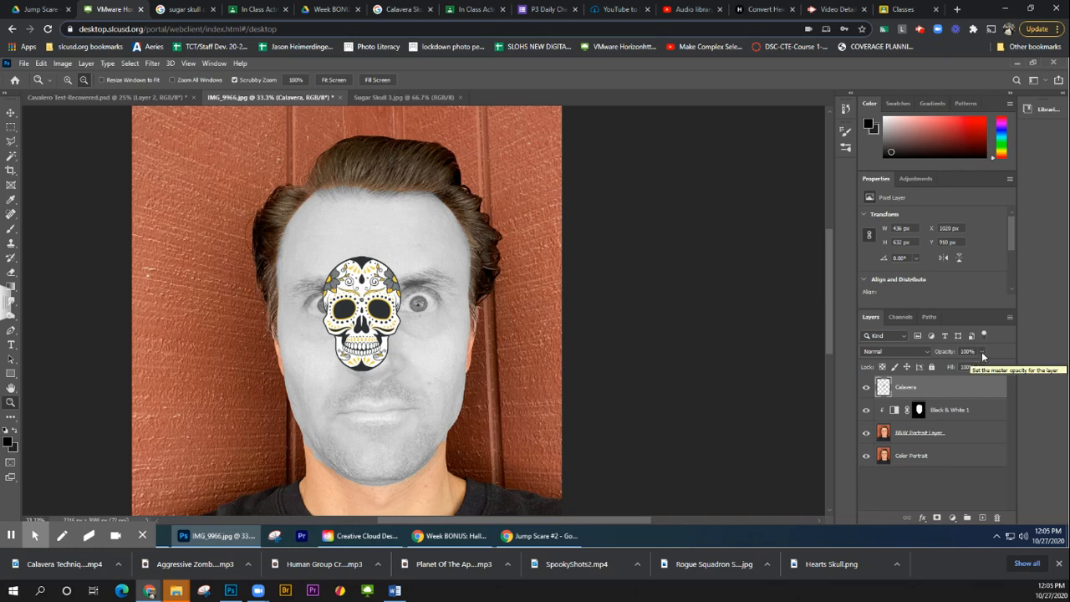
# Step: Lower the Calavera layer's opacity to 32%
pyautogui.click(982, 352)
pyautogui.moveTo(980, 365); pyautogui.dragTo(952, 370)
pyautogui.click(952, 371)
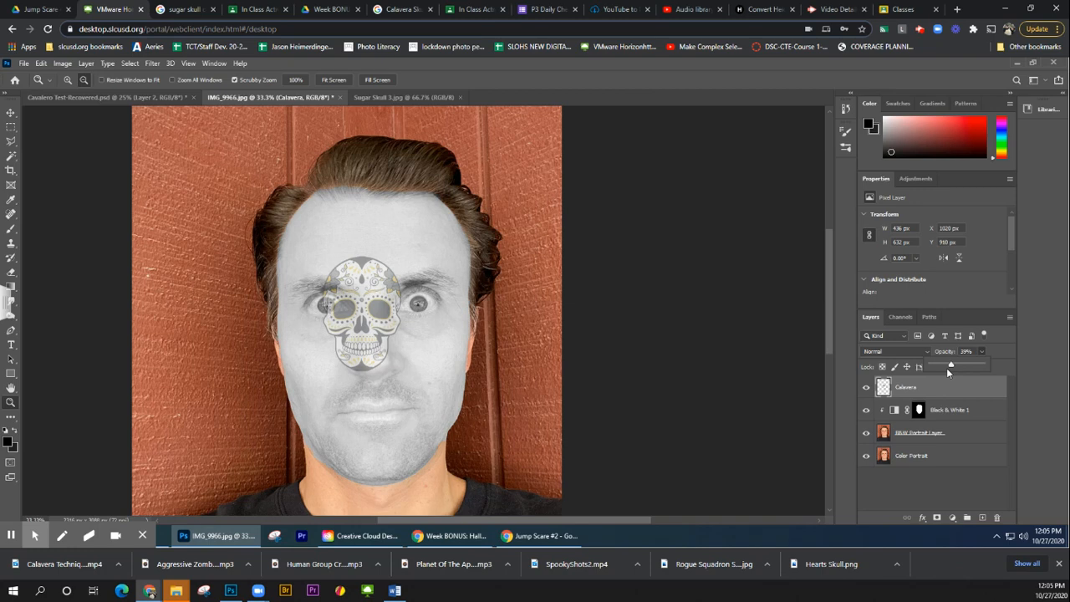
pyautogui.moveTo(950, 367); pyautogui.dragTo(947, 366)
pyautogui.click(942, 386)
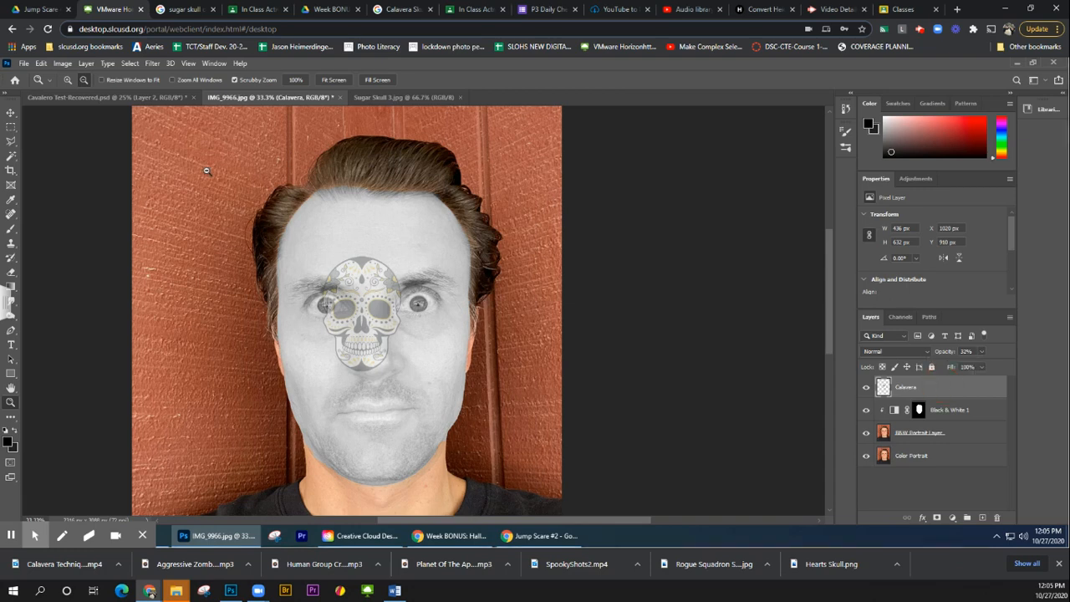
# Step: Free Transform the Calavera artwork to about 266%, position it over the face with its eye sockets around the eyes, and apply
pyautogui.click(41, 64)
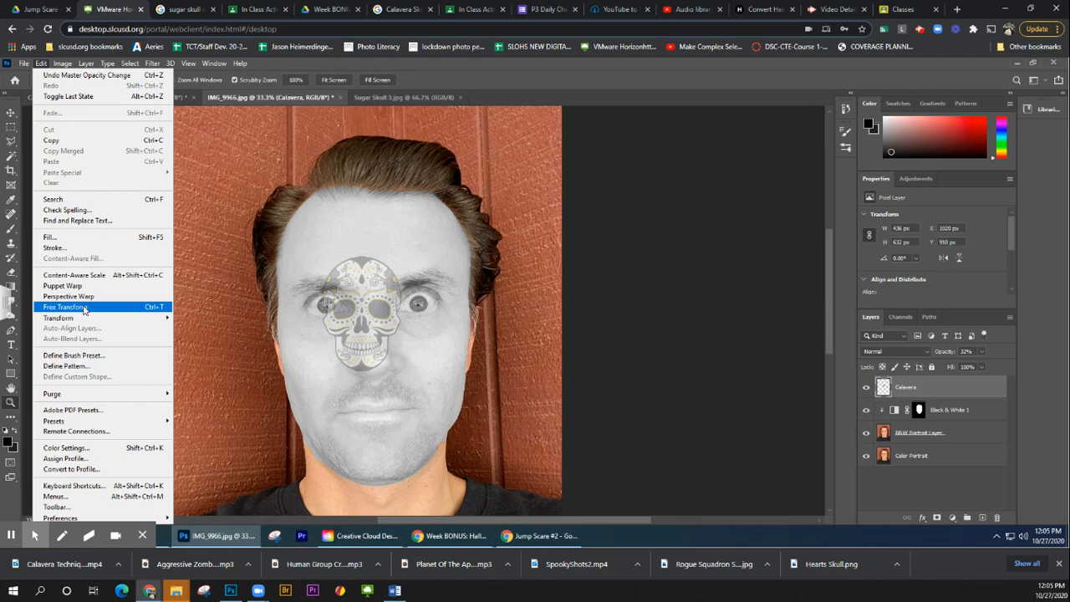
pyautogui.click(935, 390)
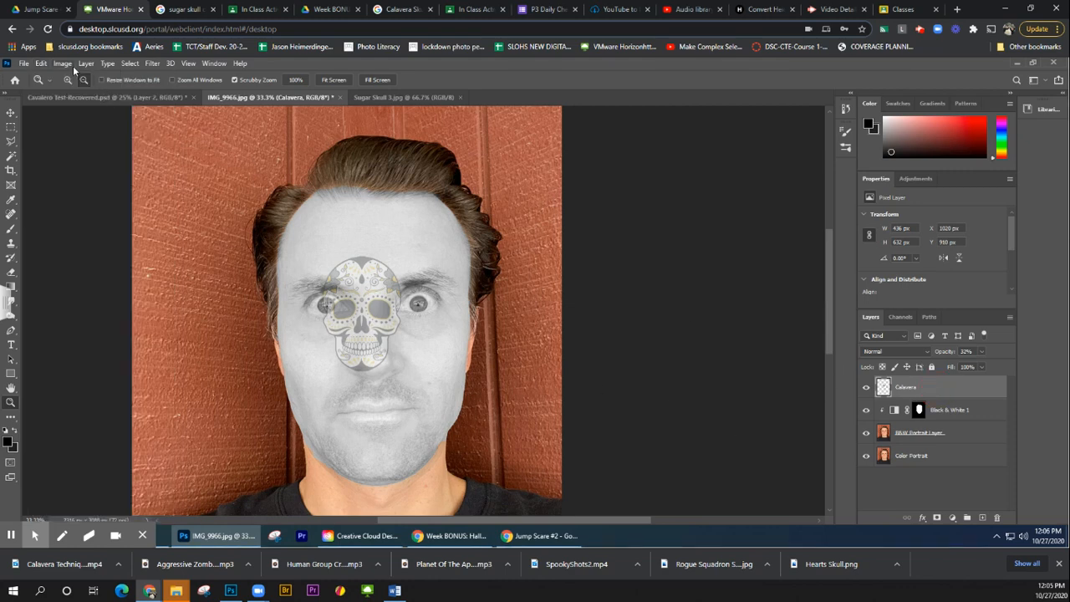
pyautogui.click(41, 65)
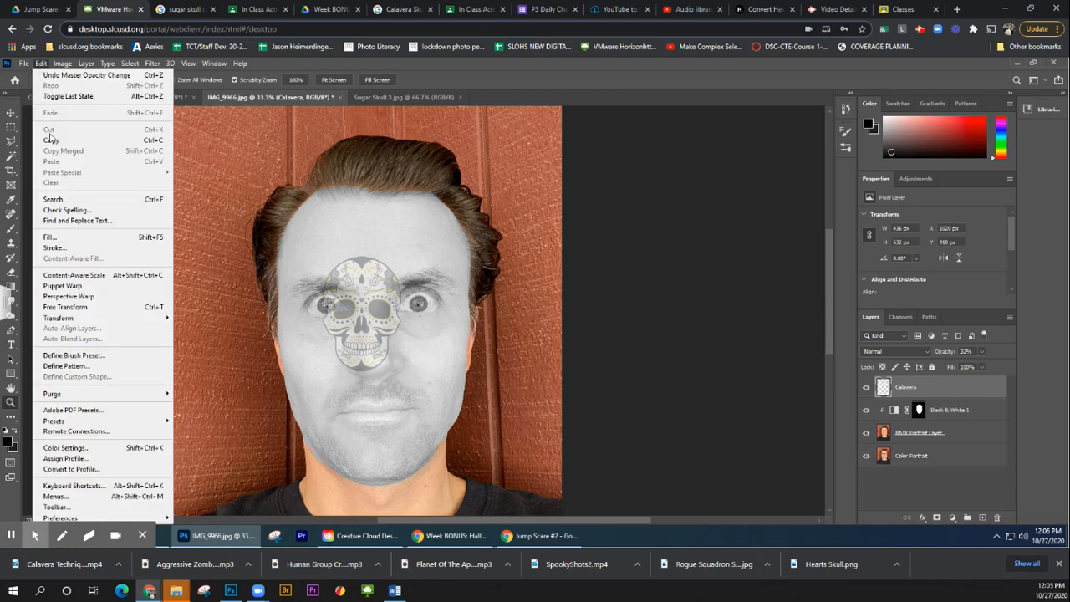
pyautogui.click(72, 307)
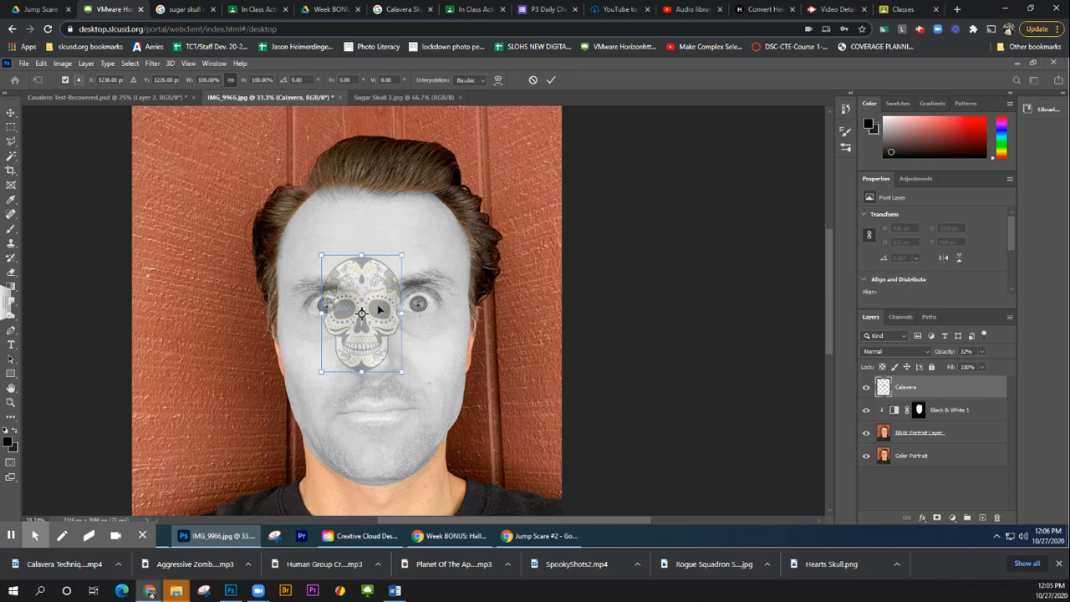
pyautogui.moveTo(366, 288); pyautogui.dragTo(357, 286)
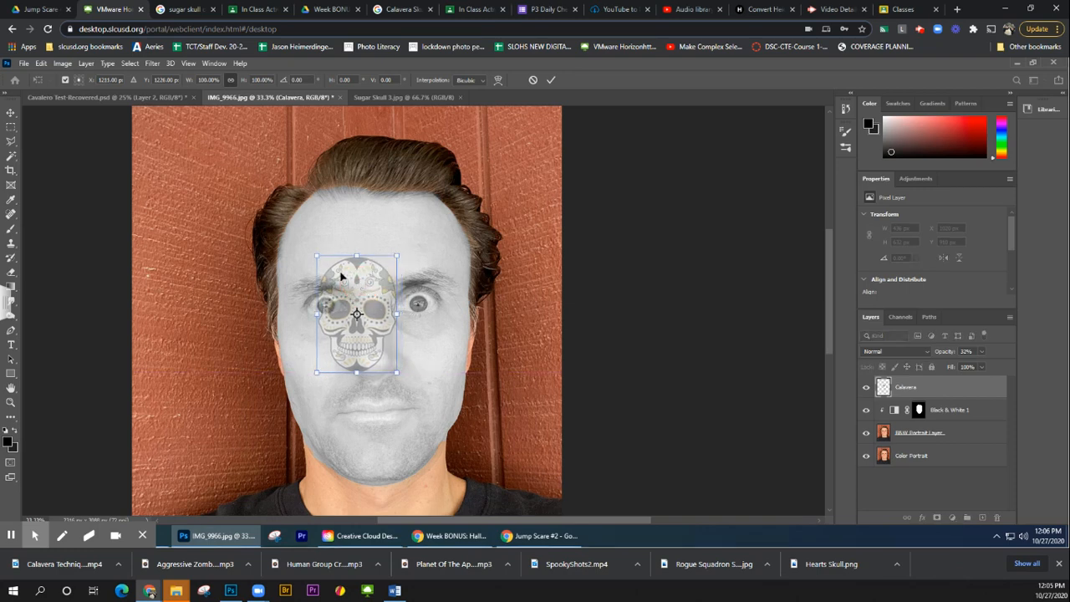
pyautogui.moveTo(304, 244); pyautogui.dragTo(178, 114)
pyautogui.moveTo(320, 208); pyautogui.dragTo(374, 276)
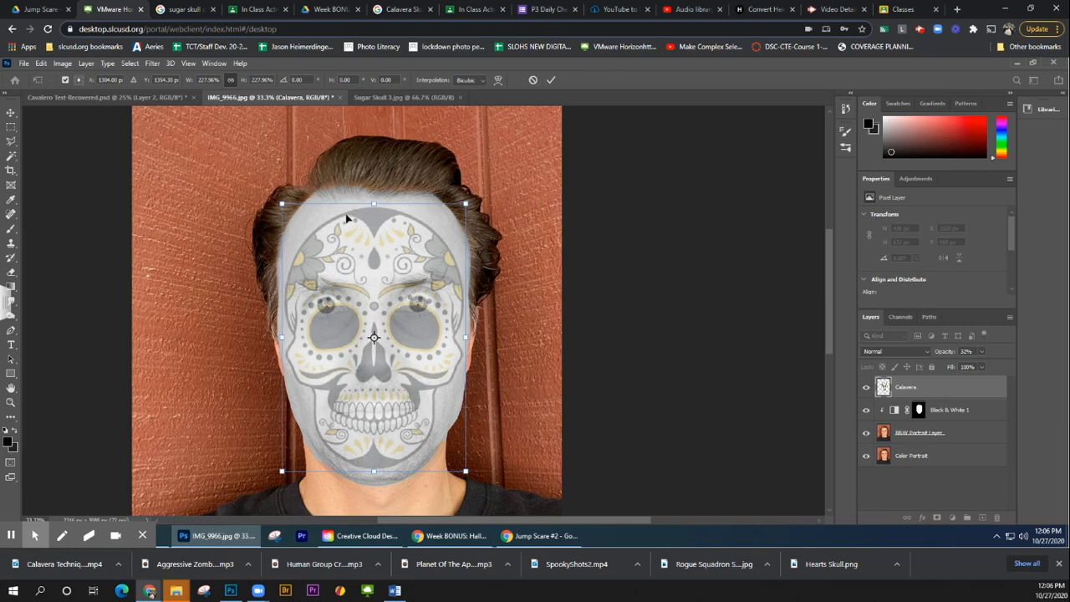
pyautogui.moveTo(282, 205); pyautogui.dragTo(258, 170)
pyautogui.moveTo(329, 220); pyautogui.dragTo(341, 226)
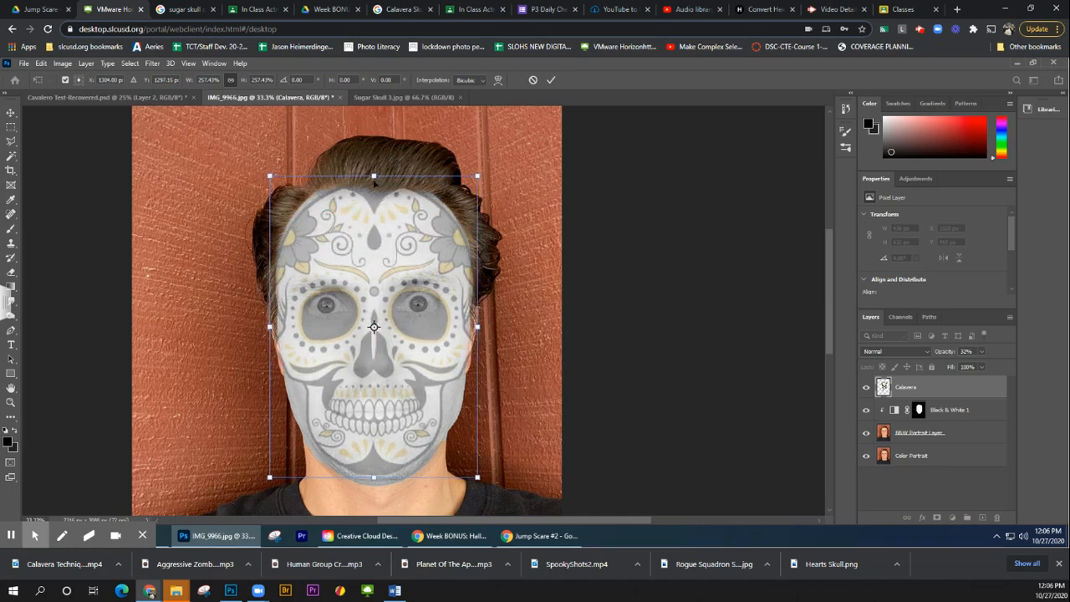
pyautogui.moveTo(374, 176); pyautogui.dragTo(373, 165)
pyautogui.moveTo(373, 242); pyautogui.dragTo(374, 247)
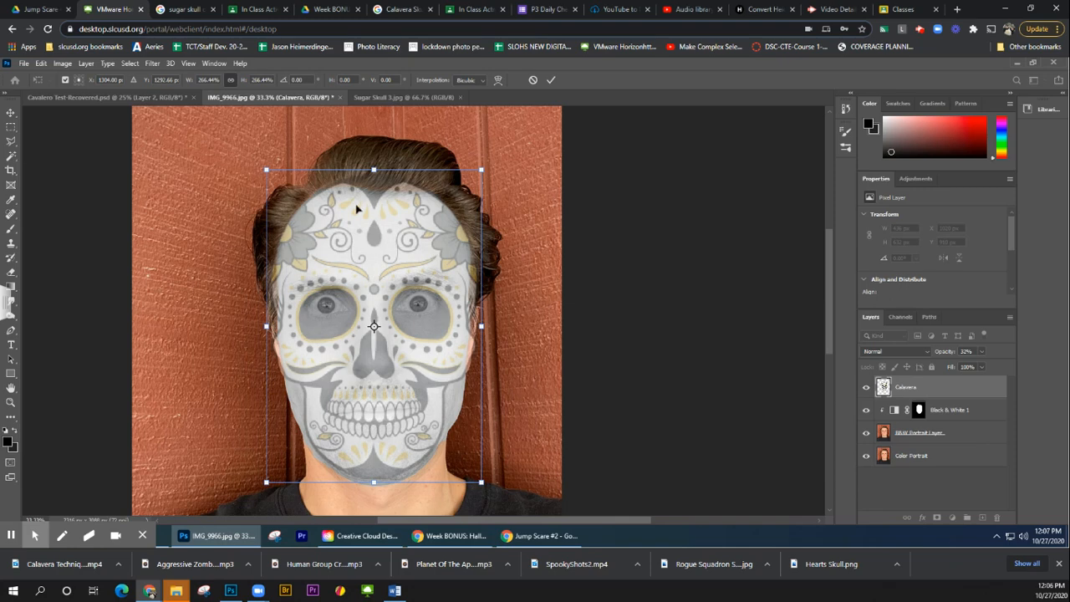
pyautogui.click(550, 81)
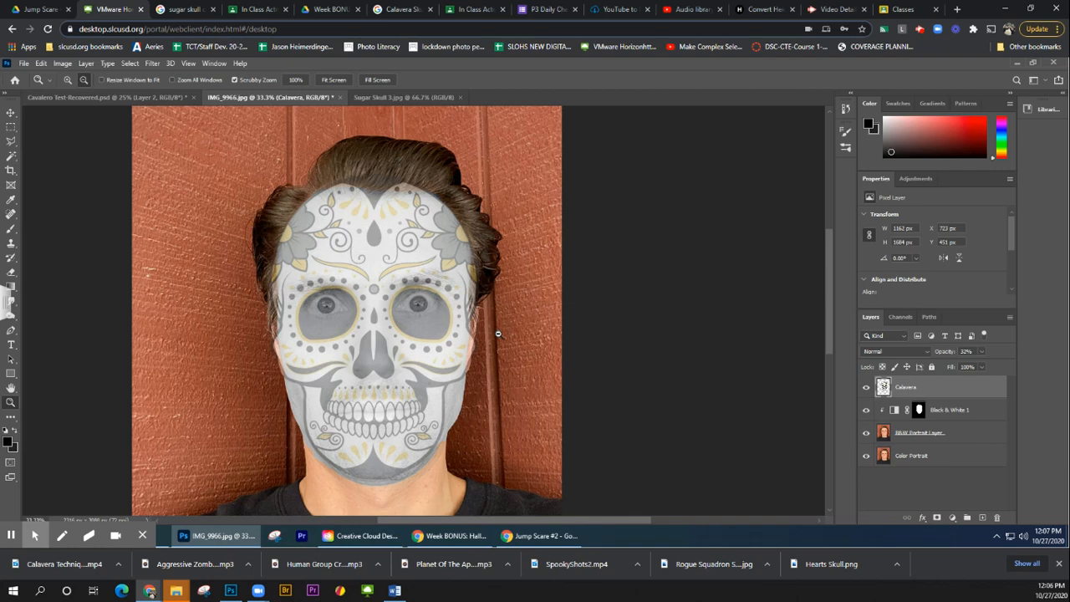
# Step: Start Puppet Warp on the Calavera layer, pin the nose, and pin the skull's chin and pull it slightly down to the portrait's chin
pyautogui.scroll(-3, 497, 334)
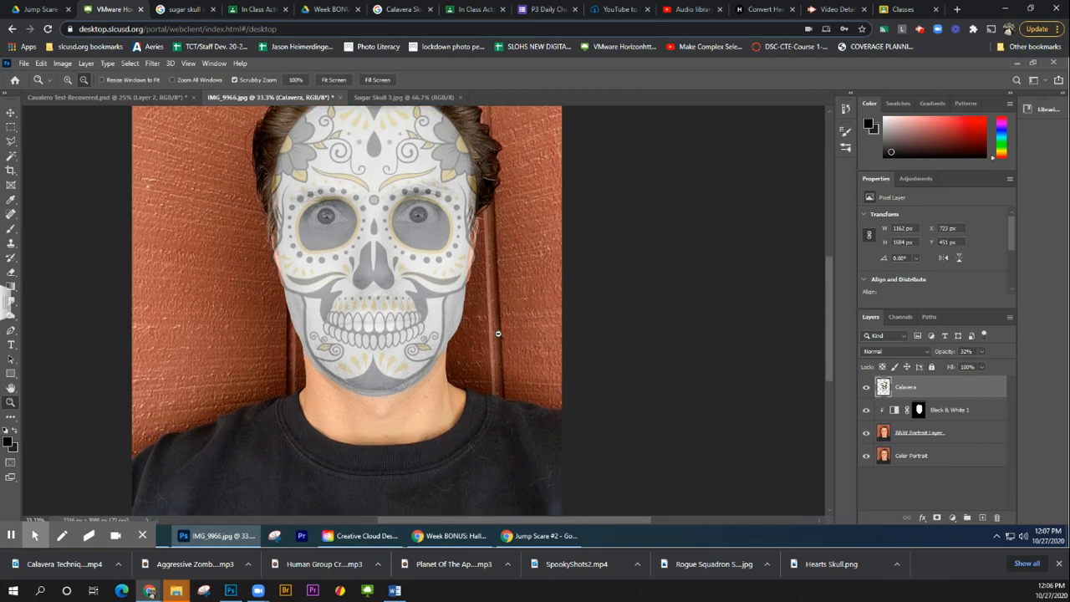
pyautogui.scroll(1, 497, 334)
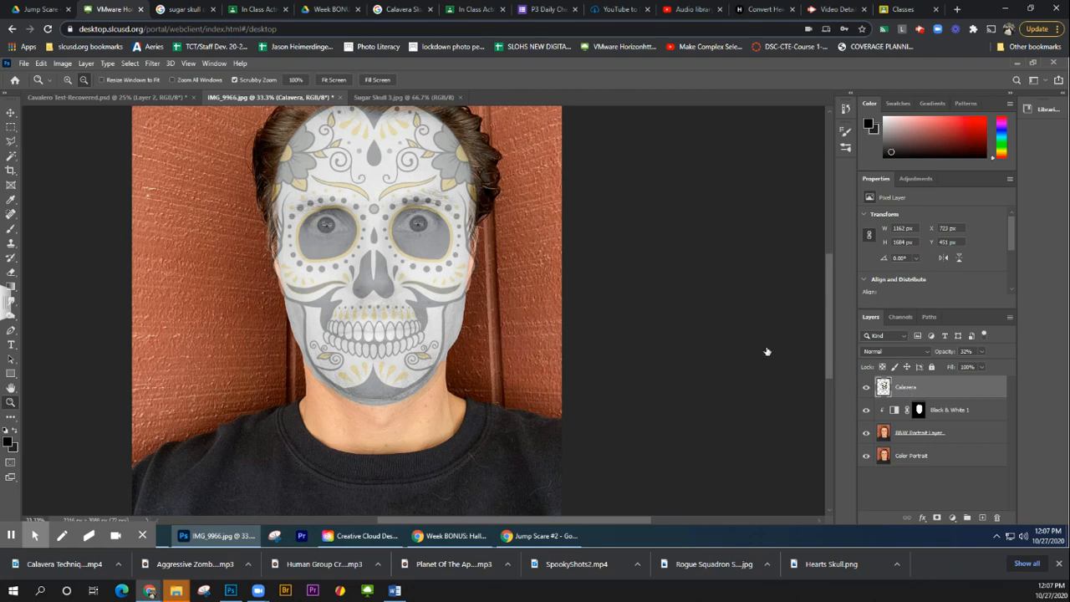
pyautogui.scroll(3, 468, 271)
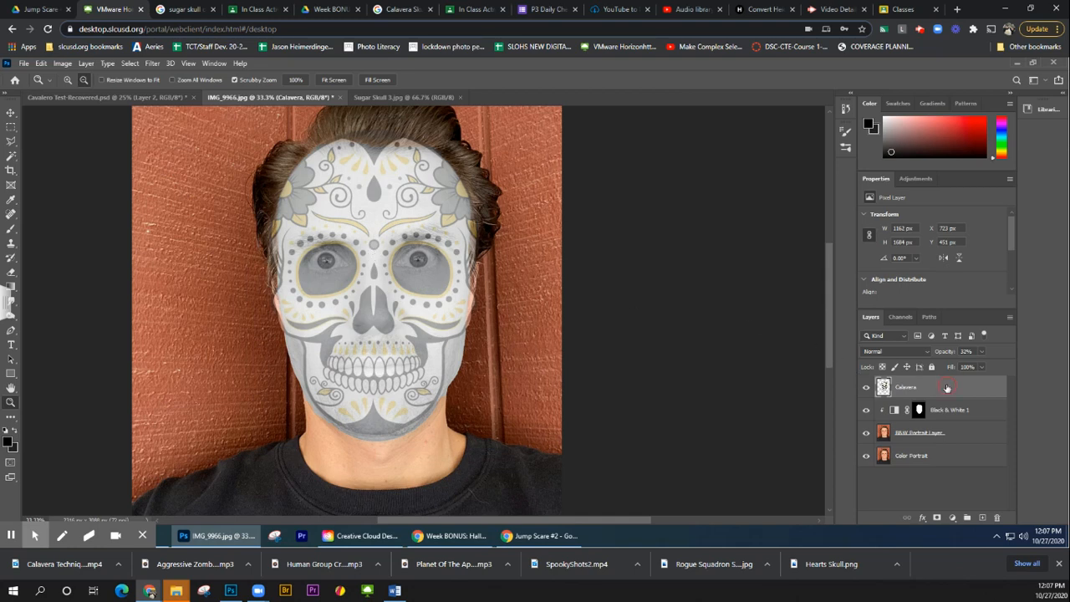
pyautogui.click(41, 63)
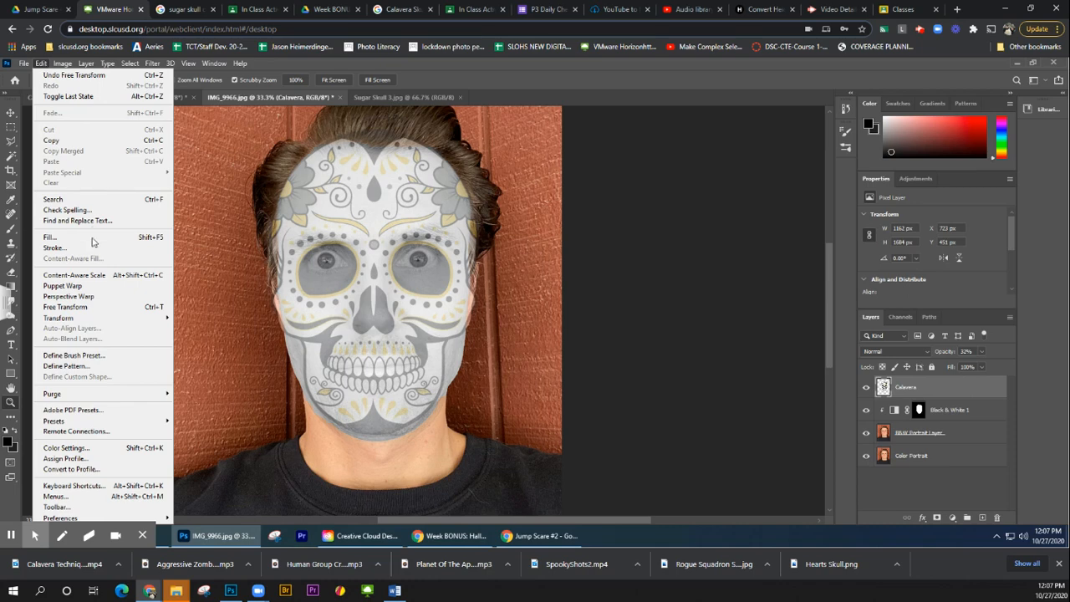
pyautogui.click(92, 287)
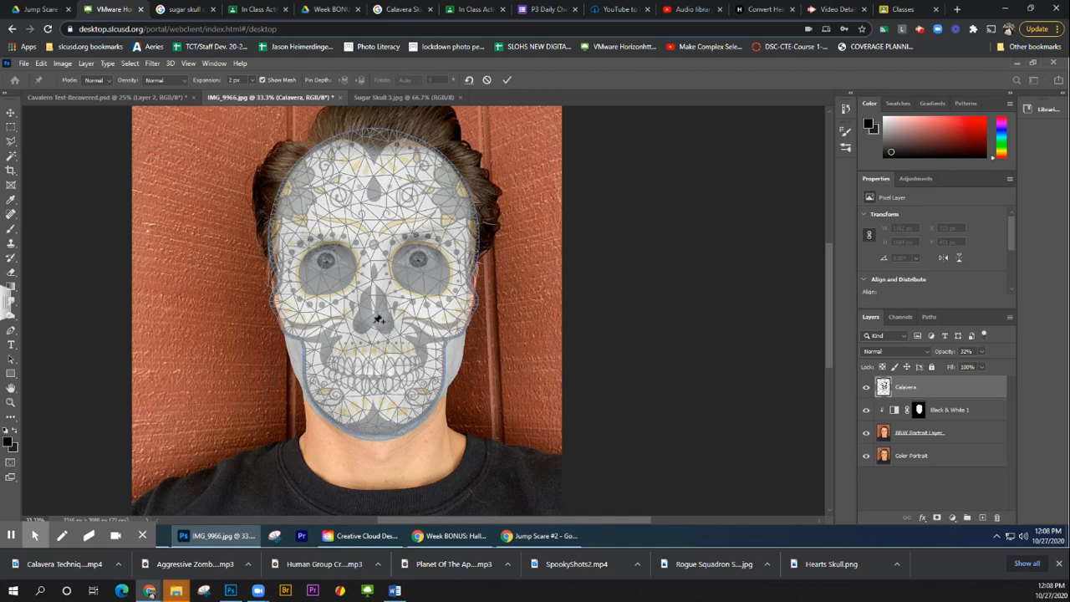
pyautogui.click(374, 321)
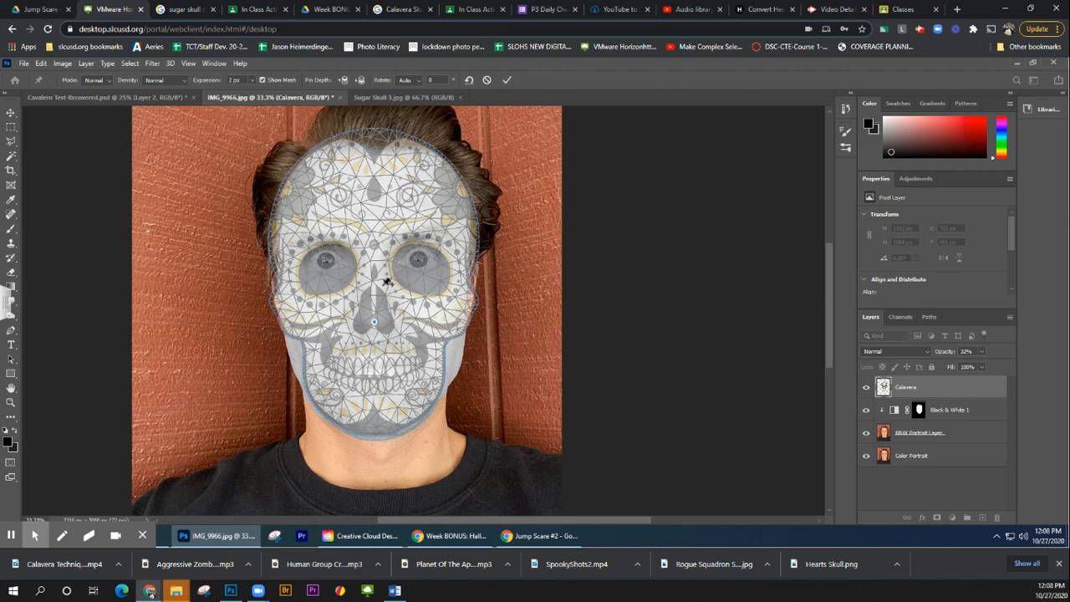
pyautogui.click(375, 423)
pyautogui.moveTo(377, 426); pyautogui.dragTo(378, 434)
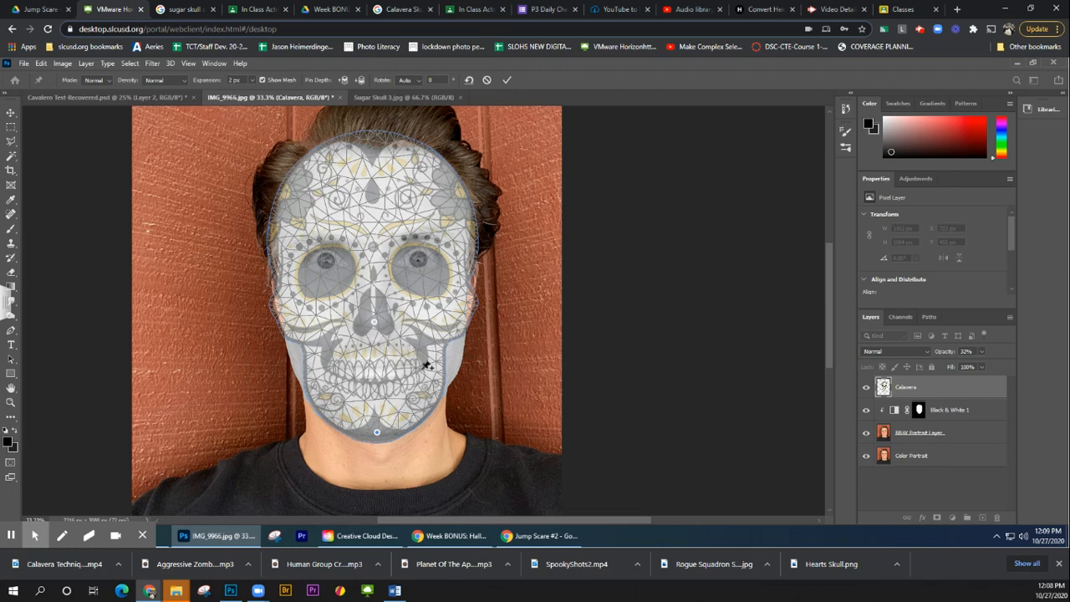
# Step: Pin both corners of the skull's mouth and pull them outward to widen the jaw to the edges of the face
pyautogui.moveTo(426, 365); pyautogui.dragTo(428, 373)
pyautogui.moveTo(434, 374); pyautogui.dragTo(447, 370)
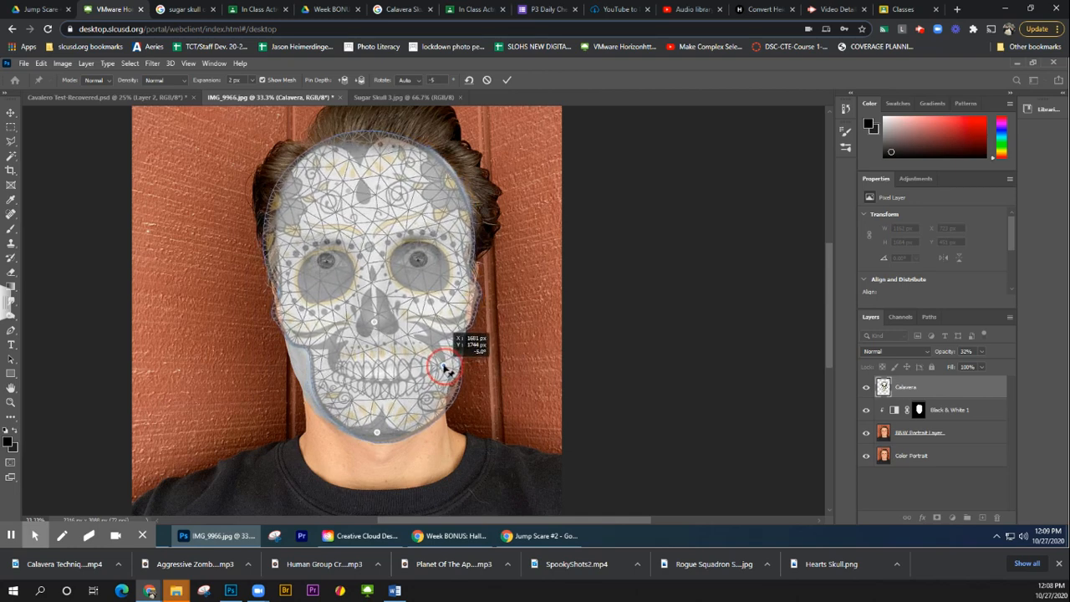
pyautogui.moveTo(447, 369); pyautogui.dragTo(447, 371)
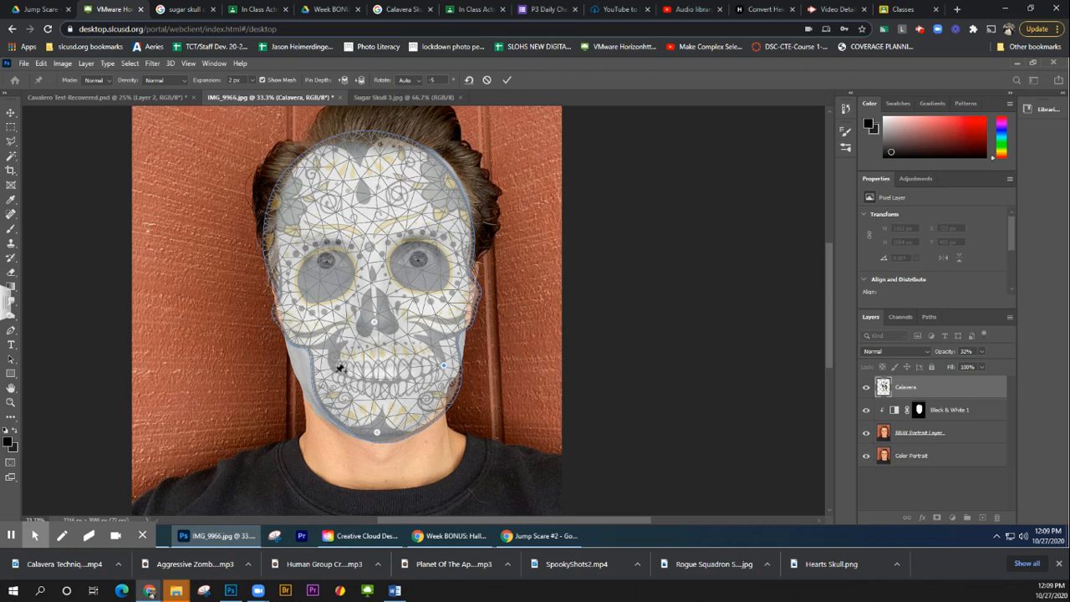
pyautogui.click(337, 373)
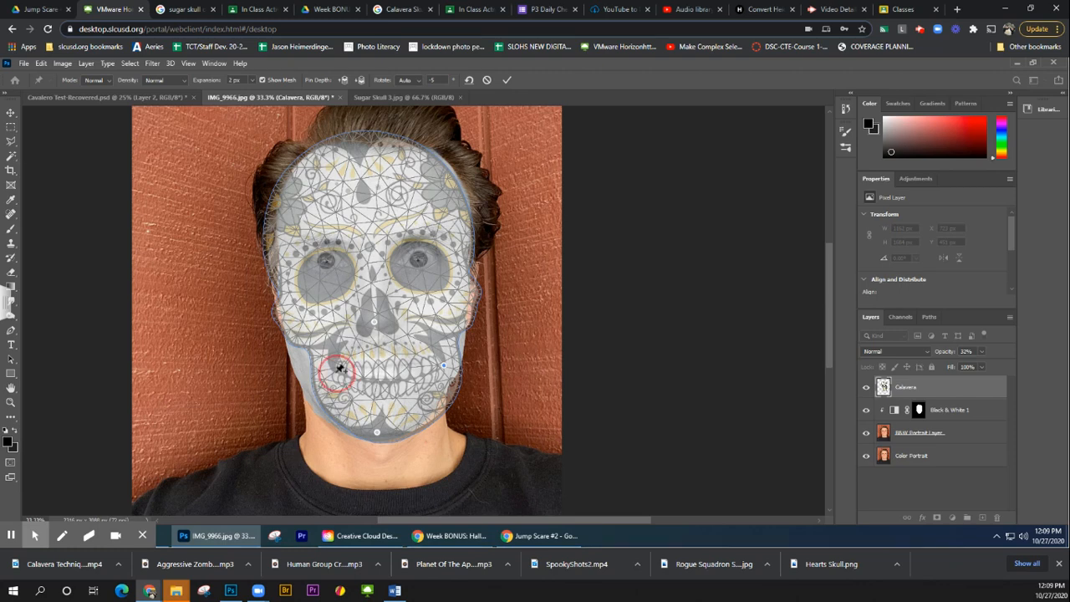
pyautogui.moveTo(337, 374); pyautogui.dragTo(303, 370)
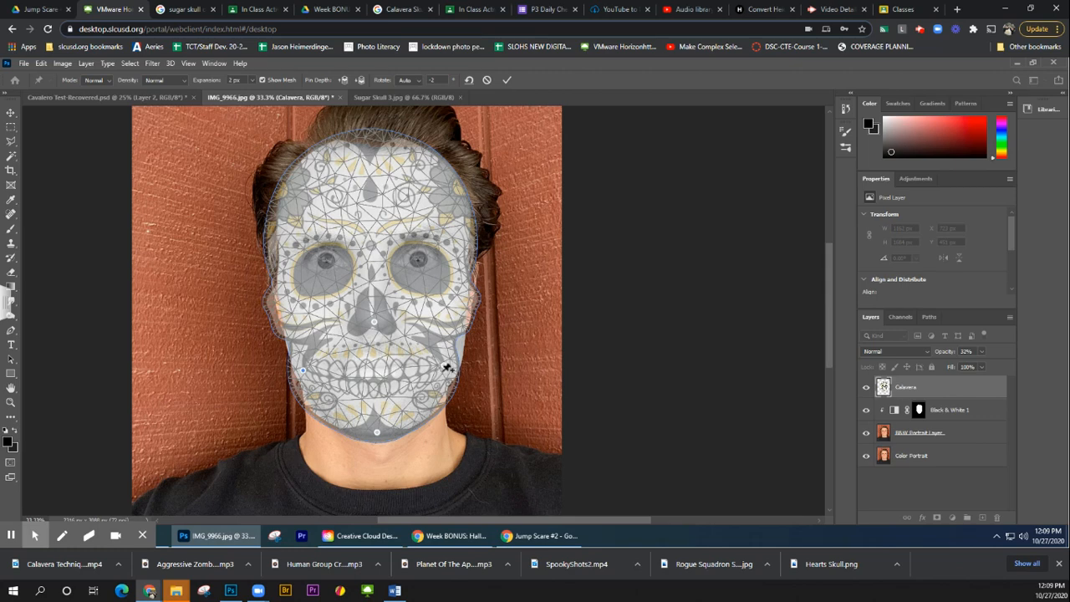
pyautogui.moveTo(446, 371); pyautogui.dragTo(447, 365)
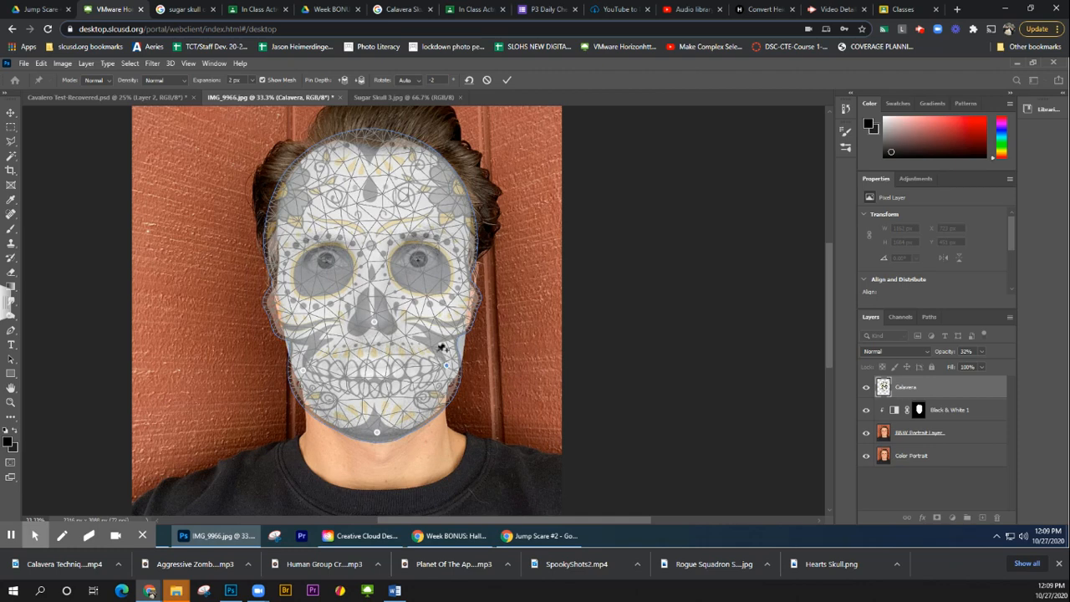
# Step: Pin both eye sockets of the skull, move them up over the portrait's eyes, and apply the Puppet Warp
pyautogui.click(320, 274)
pyautogui.moveTo(320, 275); pyautogui.dragTo(324, 263)
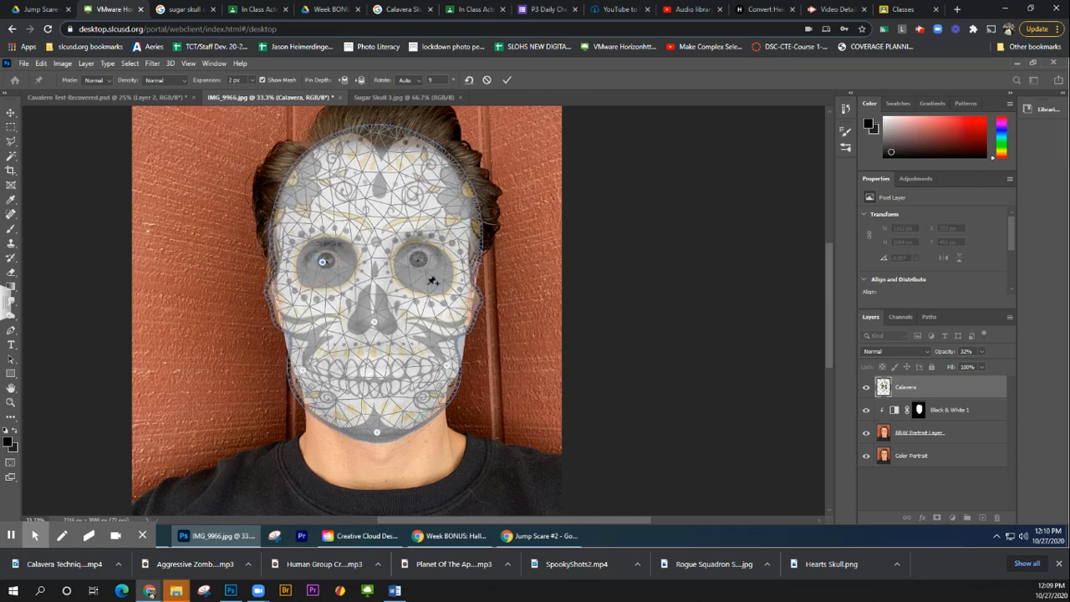
pyautogui.moveTo(424, 268); pyautogui.dragTo(425, 260)
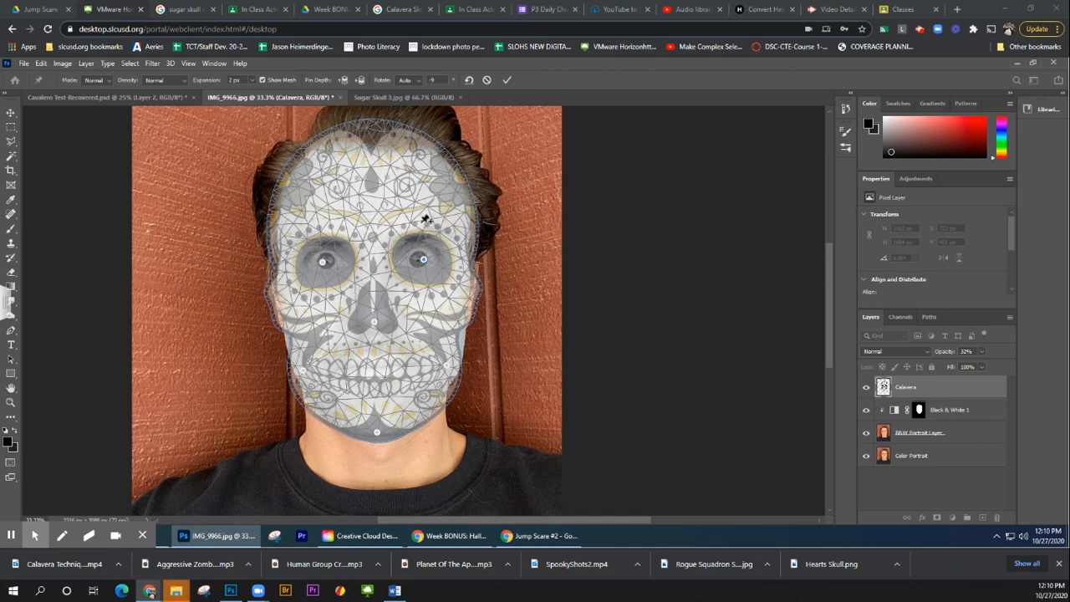
pyautogui.click(508, 81)
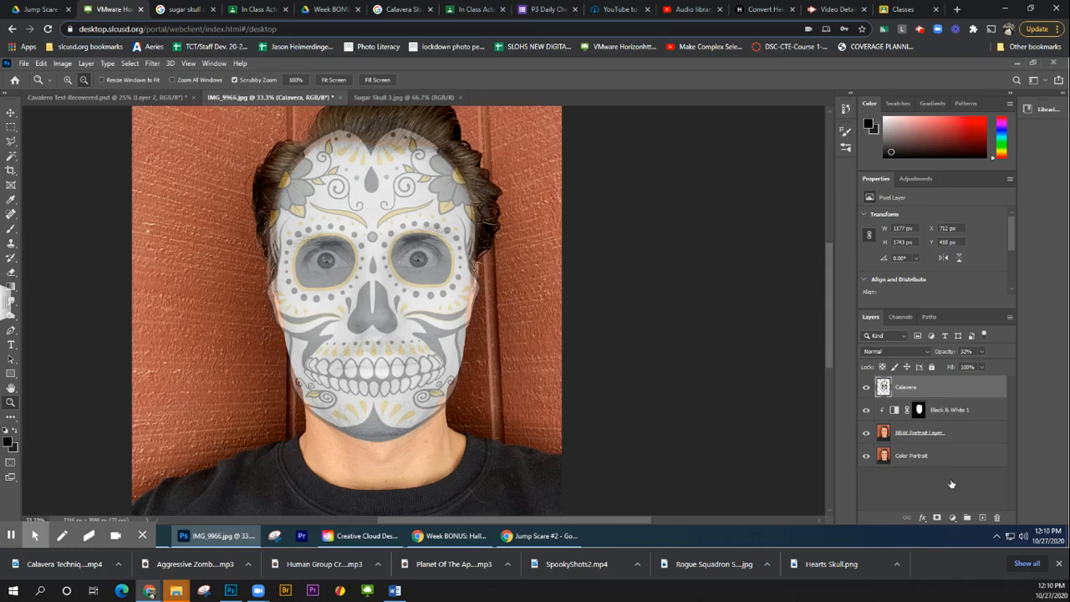
# Step: Add a new blank layer above the Calavera layer in the portrait document
pyautogui.click(982, 518)
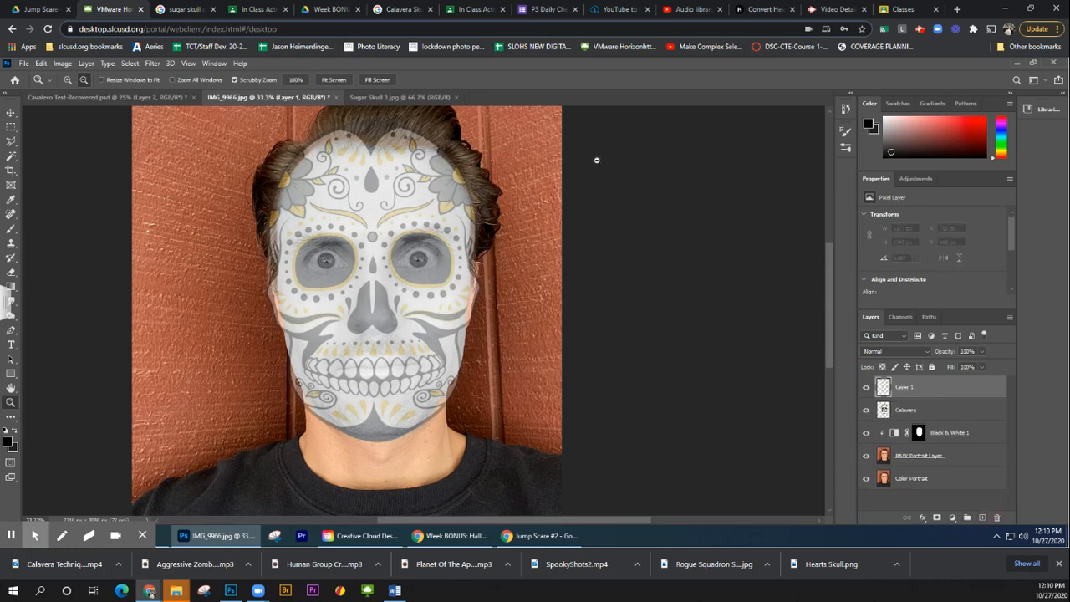
pyautogui.click(405, 98)
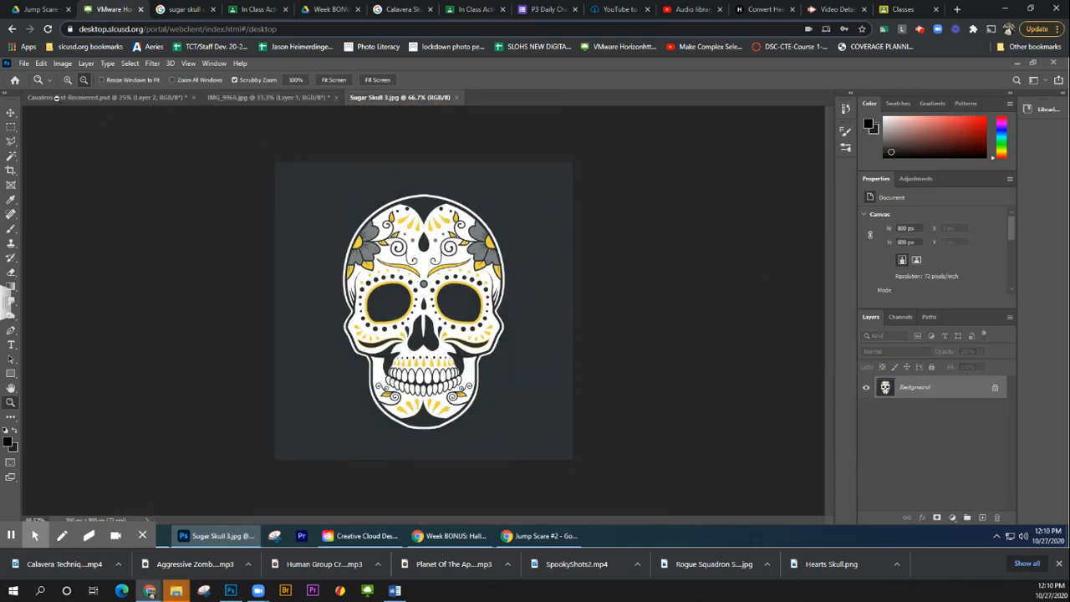
pyautogui.click(10, 113)
pyautogui.click(267, 97)
# Step: Duplicate the Calavera layer and hide the original
pyautogui.click(930, 413)
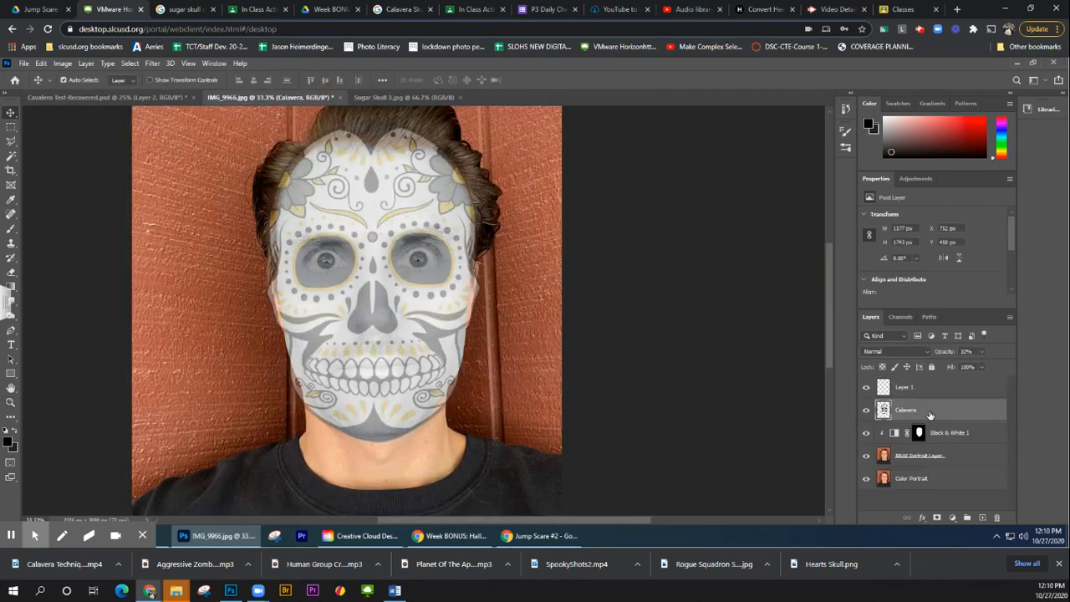
pyautogui.moveTo(930, 413); pyautogui.dragTo(934, 393)
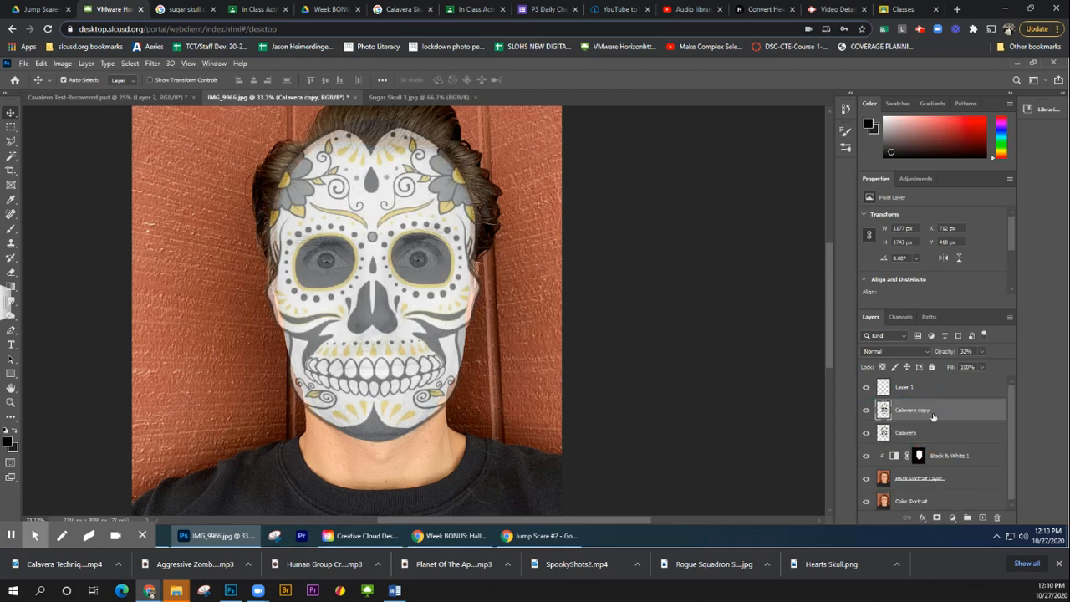
pyautogui.click(866, 434)
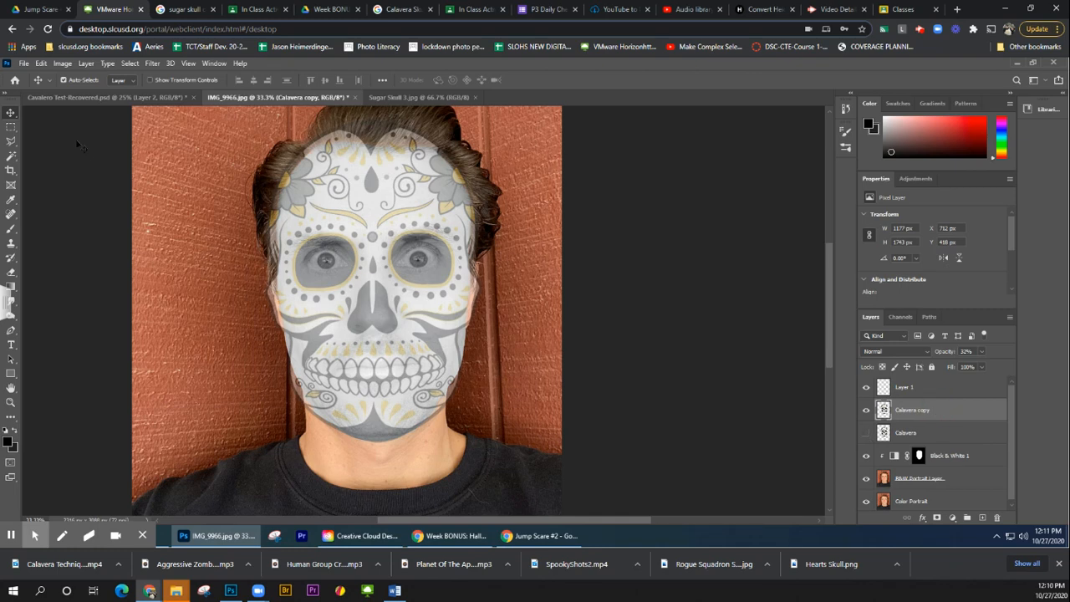
# Step: Try Puppet Warp on the Calavera copy, pinning the nose and dragging a forehead pin sideways, and cancel the warp
pyautogui.click(40, 64)
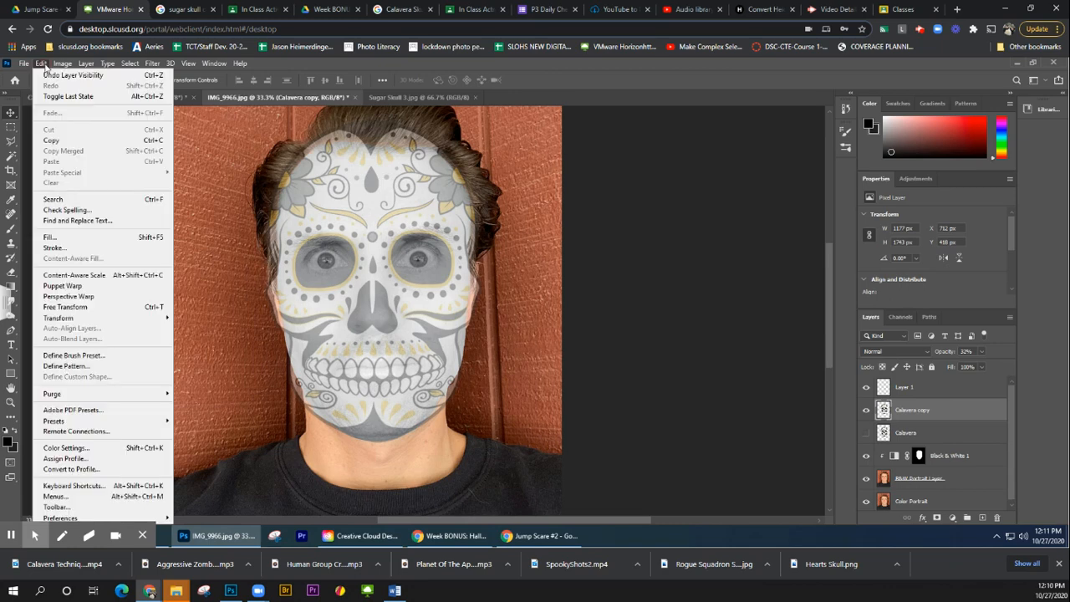
pyautogui.click(80, 287)
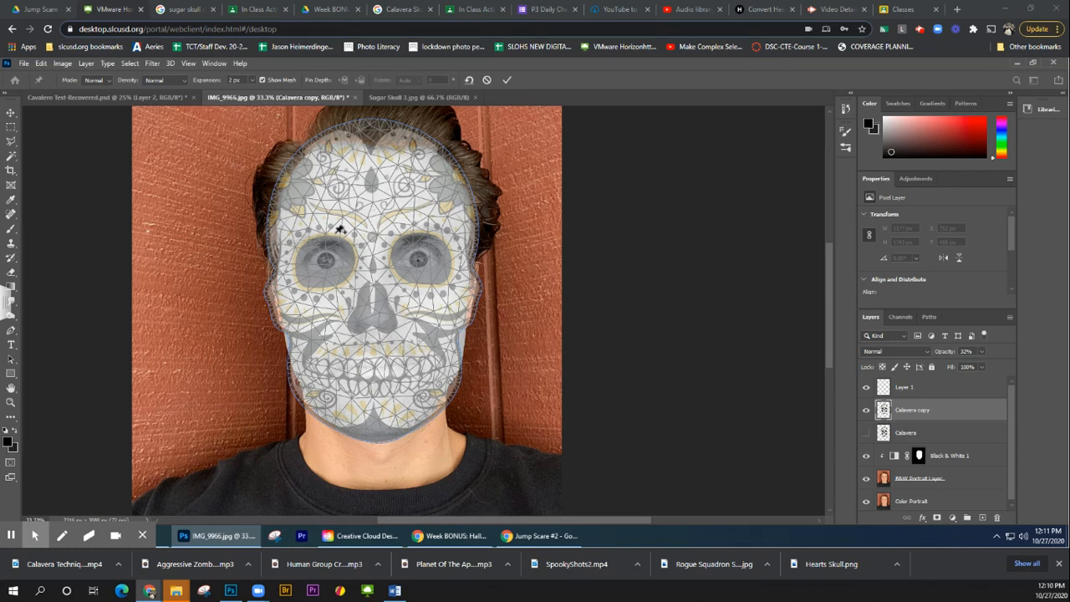
pyautogui.click(377, 317)
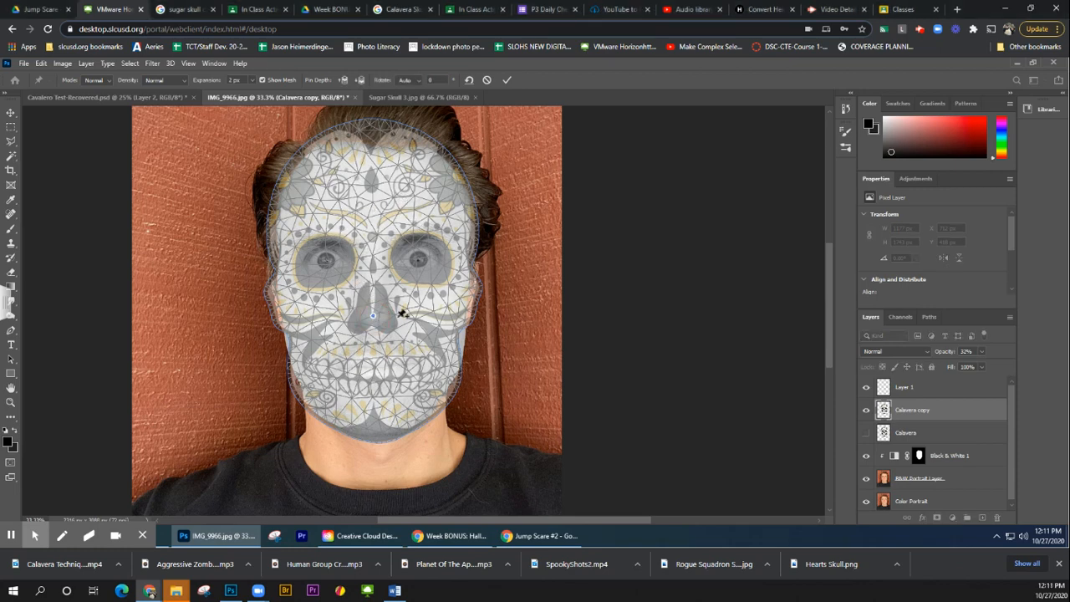
pyautogui.click(373, 180)
pyautogui.moveTo(380, 192); pyautogui.dragTo(427, 226)
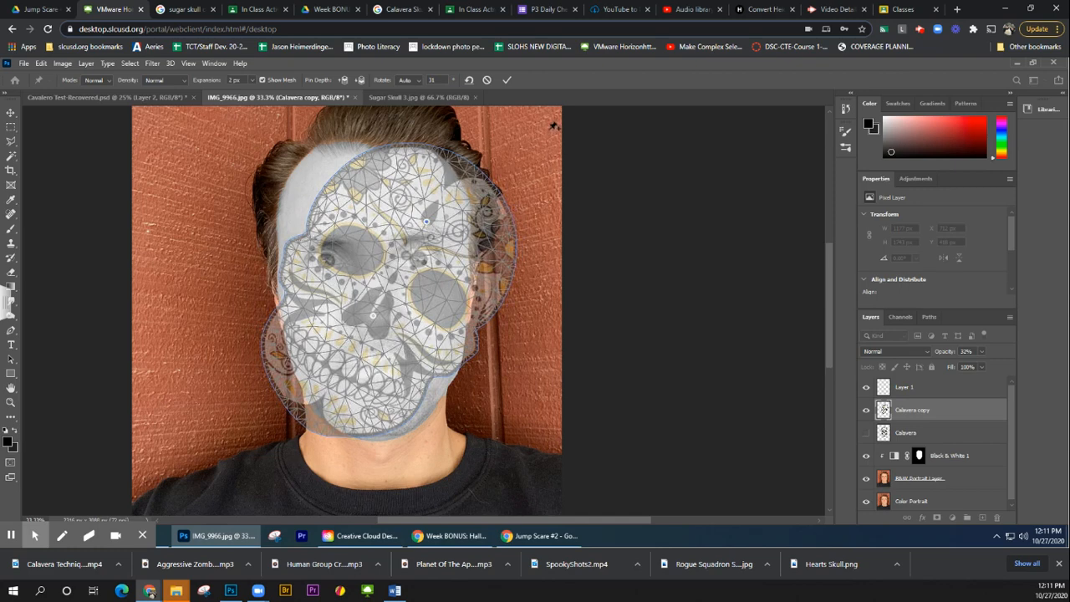
pyautogui.click(487, 81)
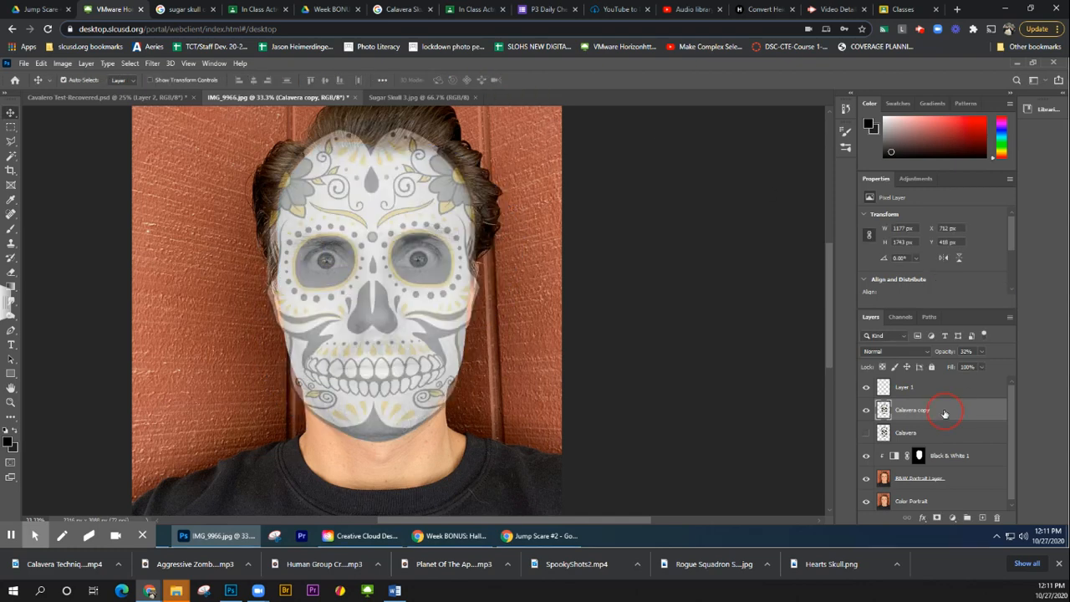
# Step: Delete the Calavera copy and the blank Layer 1, and make the original Calavera layer visible again
pyautogui.press('Delete')
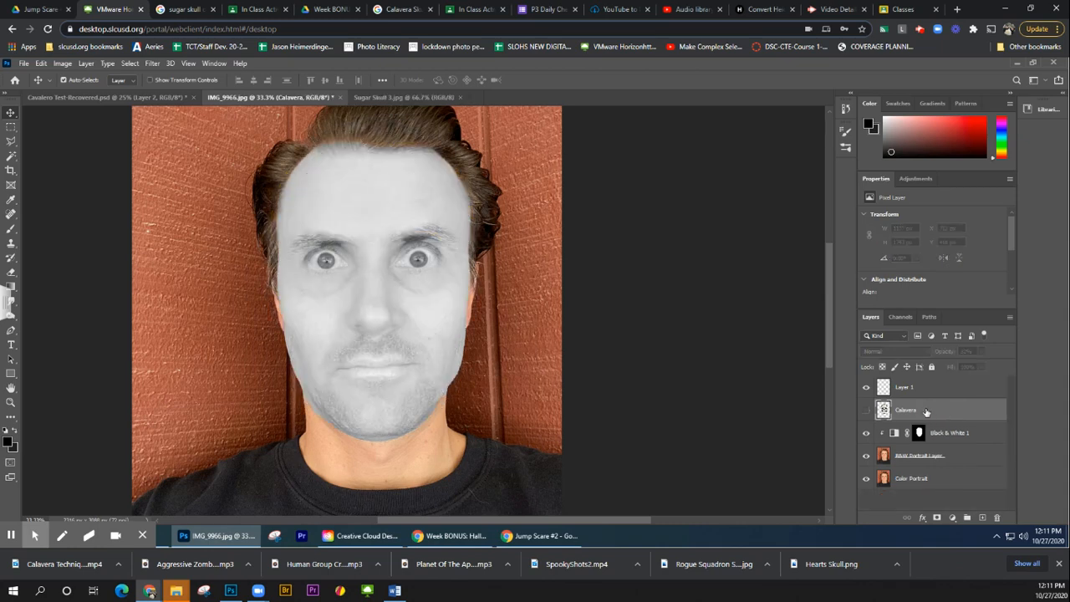
pyautogui.click(866, 410)
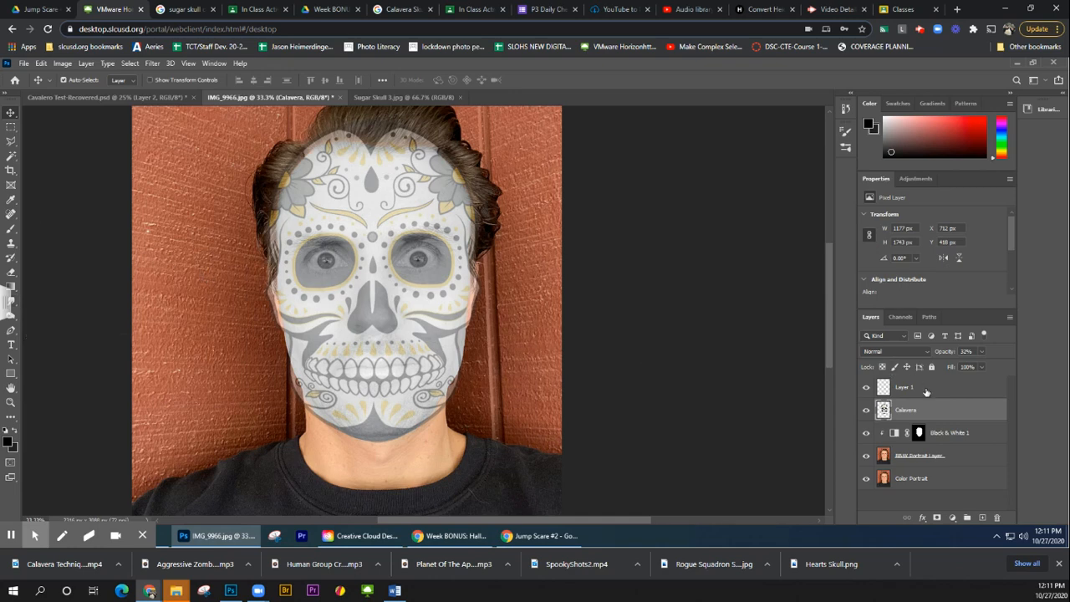
pyautogui.click(923, 389)
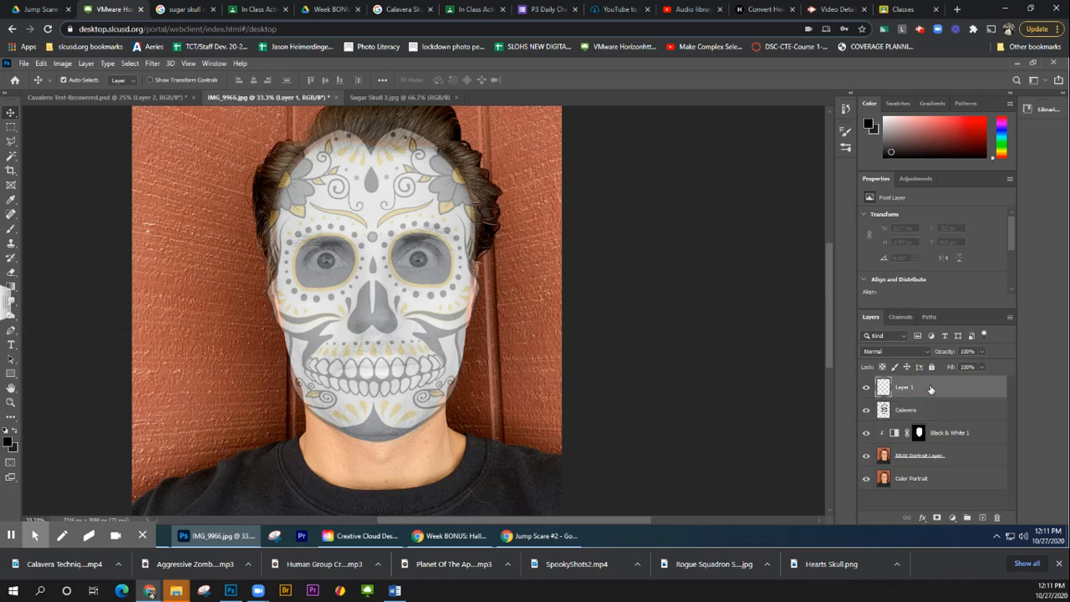
pyautogui.press('Delete')
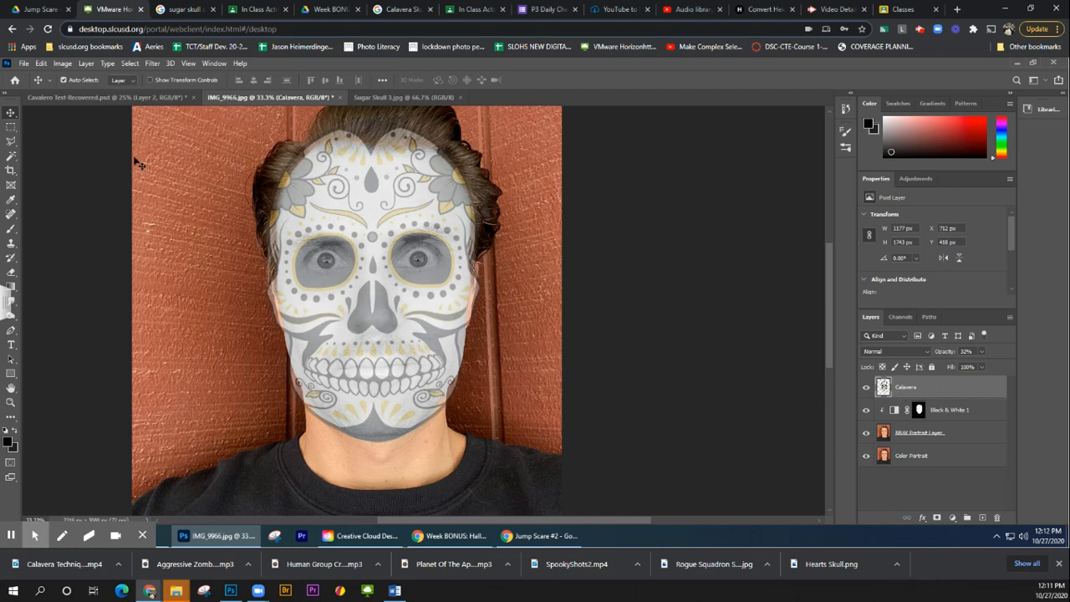
pyautogui.click(41, 63)
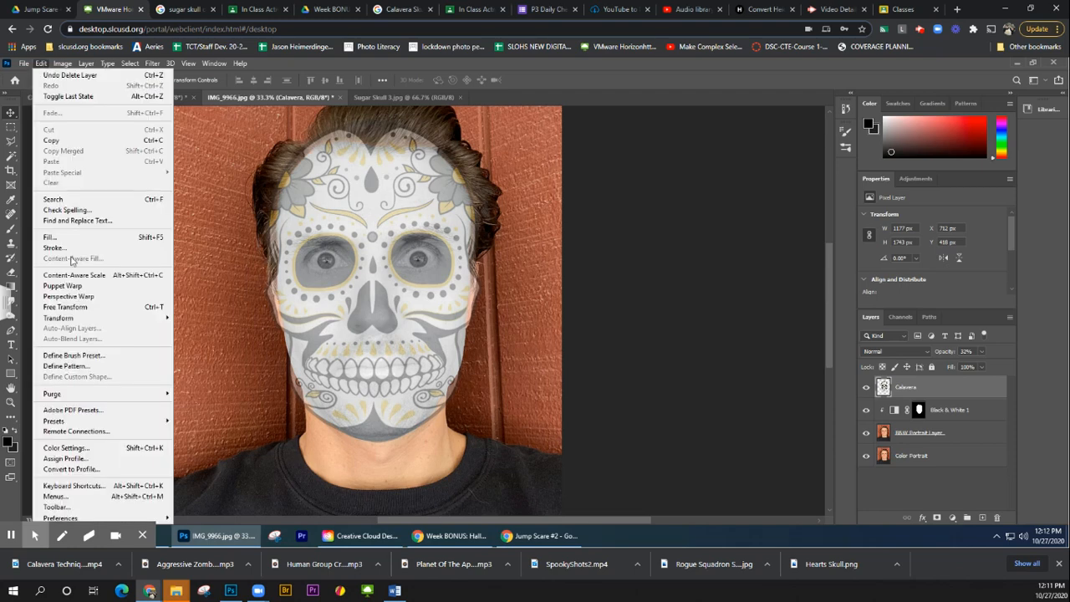
pyautogui.click(69, 285)
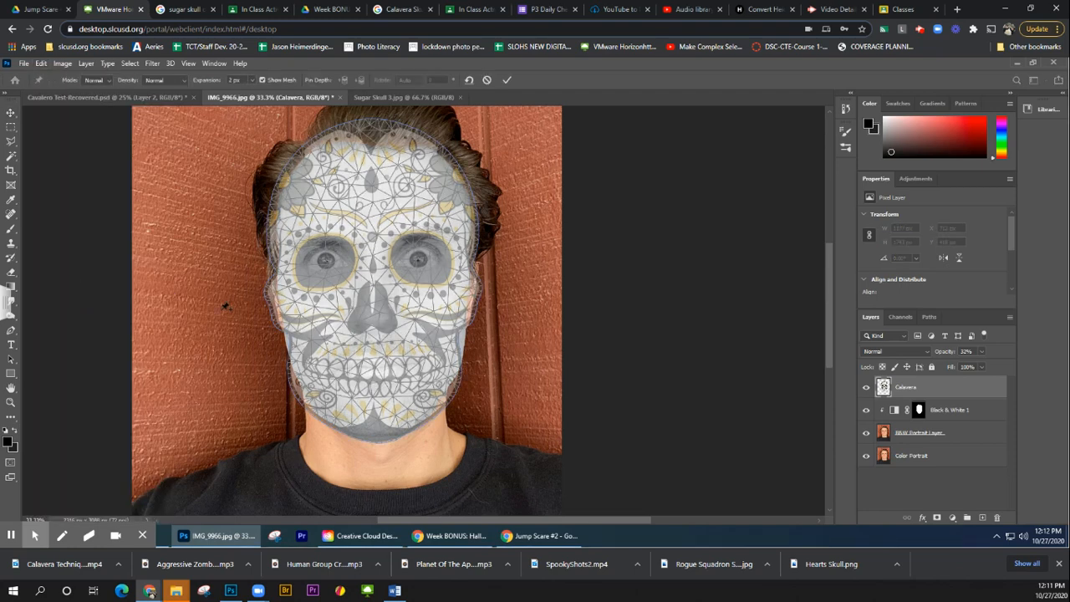
pyautogui.click(378, 378)
pyautogui.moveTo(378, 379)
pyautogui.mouseDown()
pyautogui.moveTo(380, 392)
pyautogui.moveTo(380, 382)
pyautogui.mouseUp()
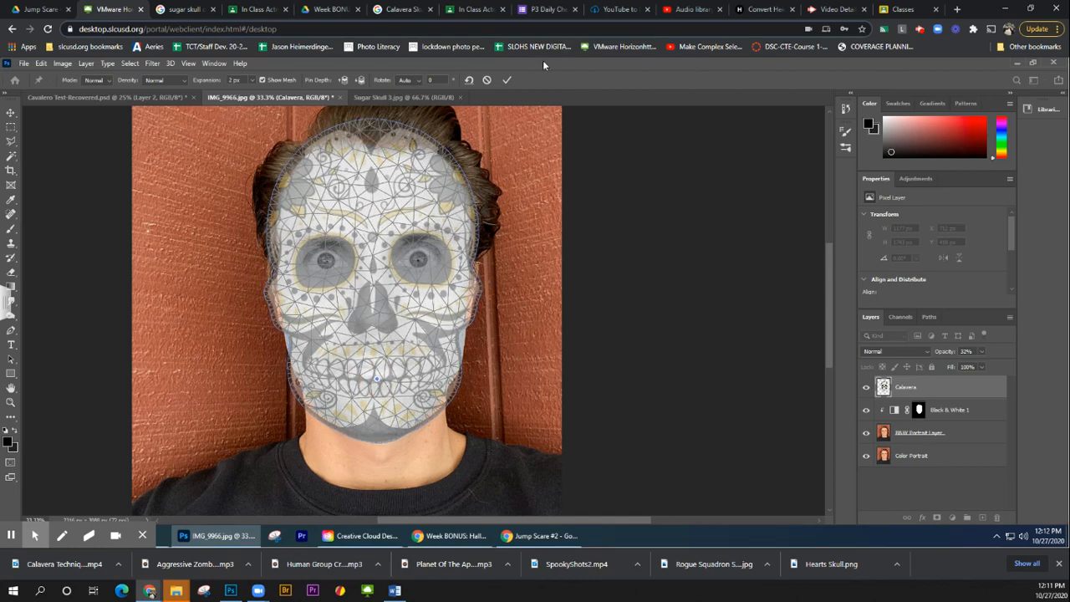
pyautogui.click(488, 79)
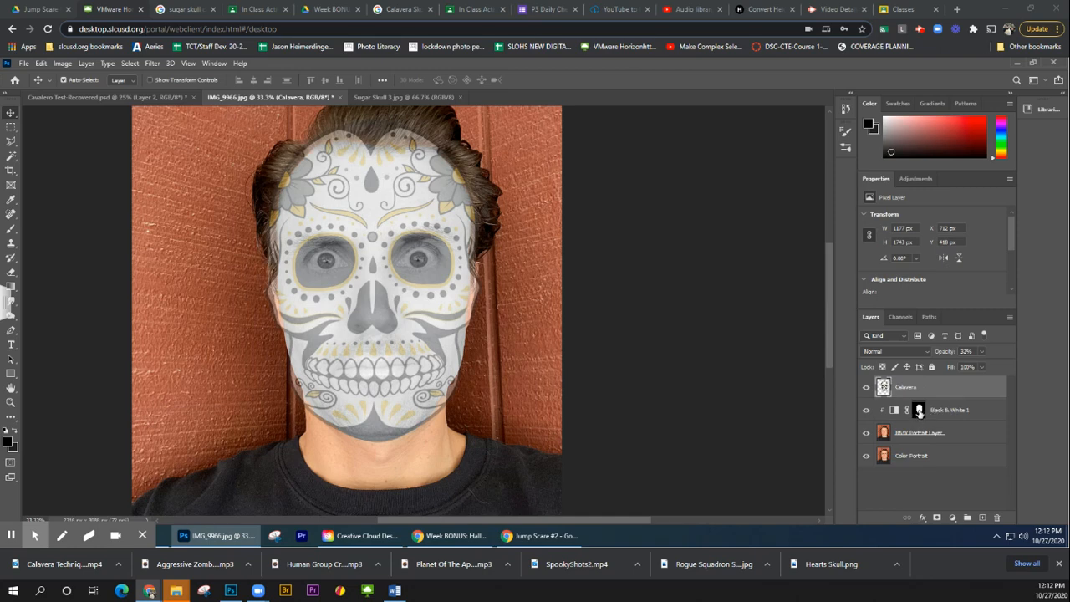
# Step: Copy the face-shaped layer mask from the Black & White 1 adjustment layer onto the Calavera layer
pyautogui.click(918, 411)
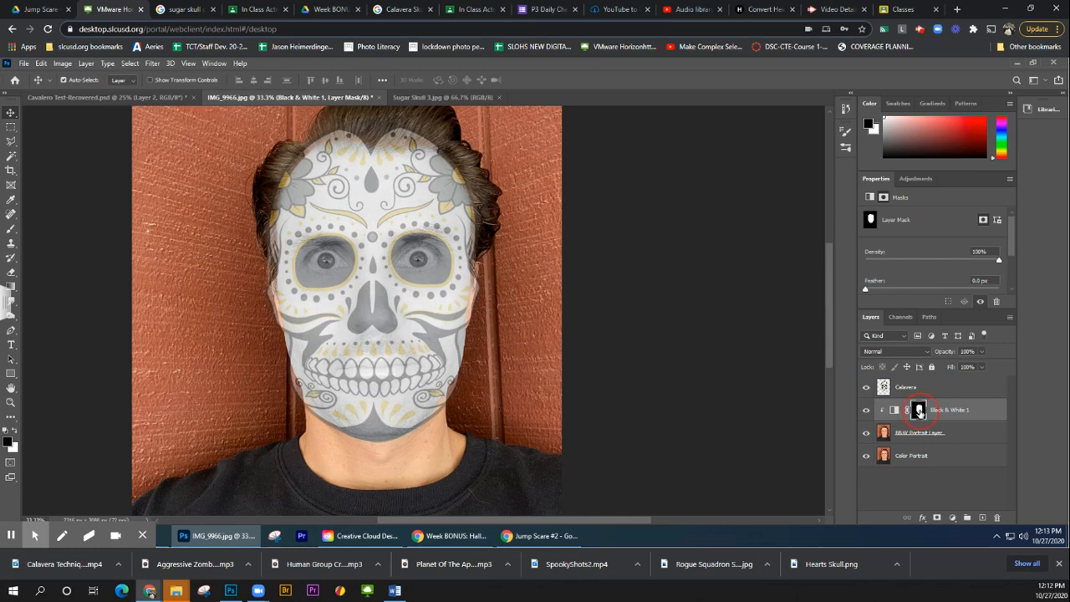
pyautogui.moveTo(918, 410); pyautogui.dragTo(916, 387)
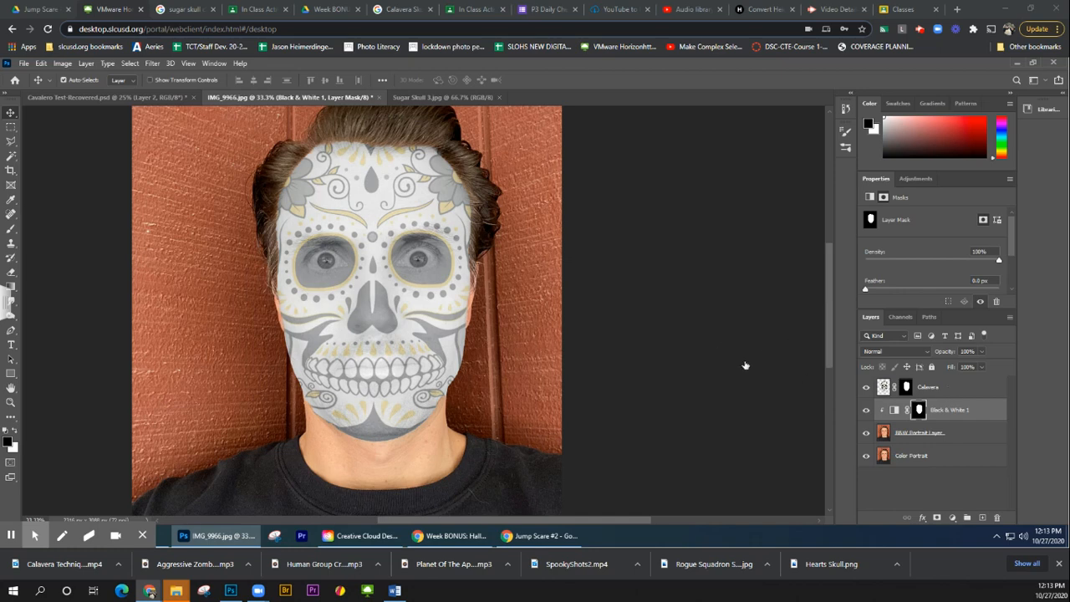
# Step: Undo the mask copy and duplicate the face-shaped mask from Black & White 1 onto the Calavera layer again
pyautogui.click(738, 366)
pyautogui.press('ctrl')
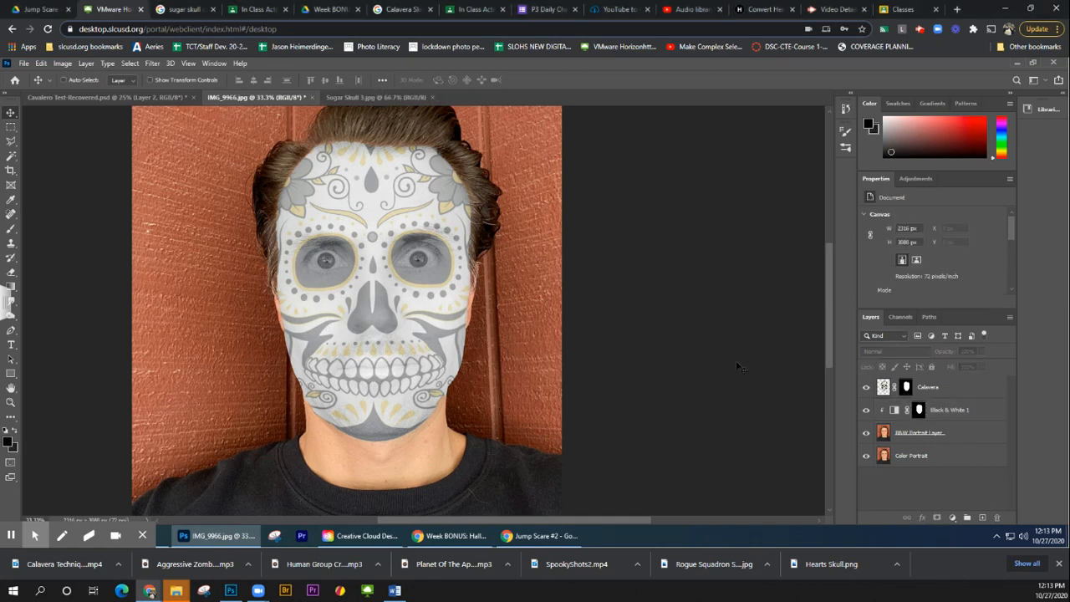
pyautogui.click(919, 411)
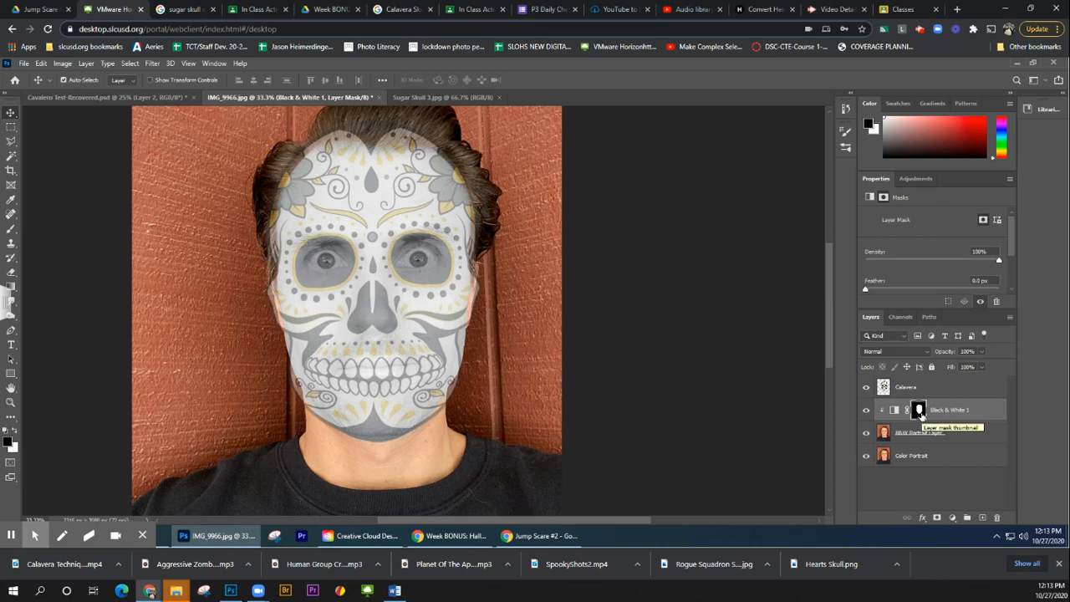
pyautogui.moveTo(919, 413); pyautogui.dragTo(921, 395)
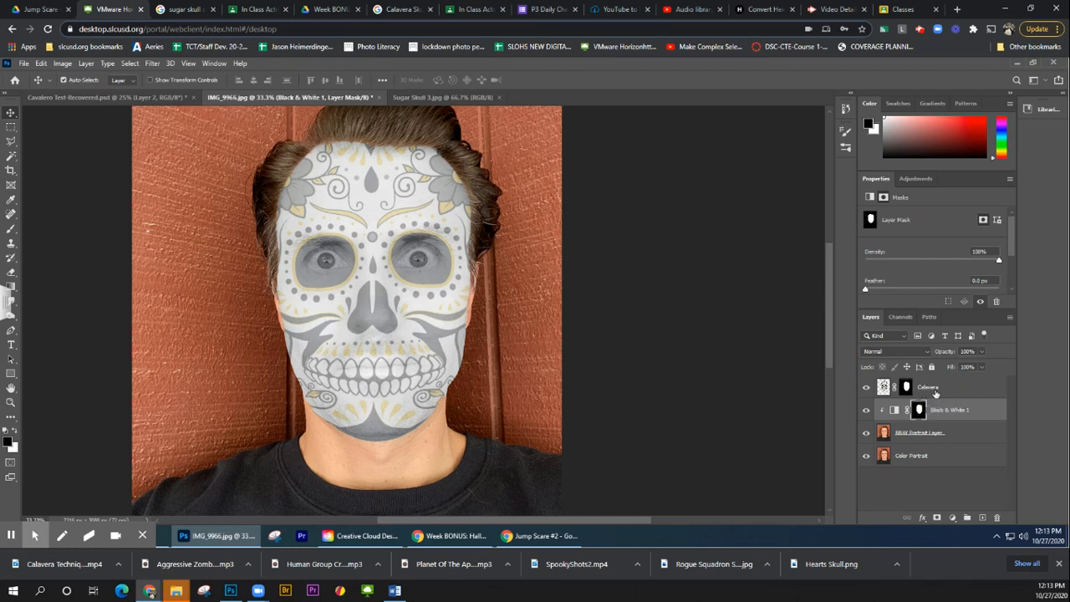
# Step: Set the Calavera layer's opacity to 100%
pyautogui.click(934, 389)
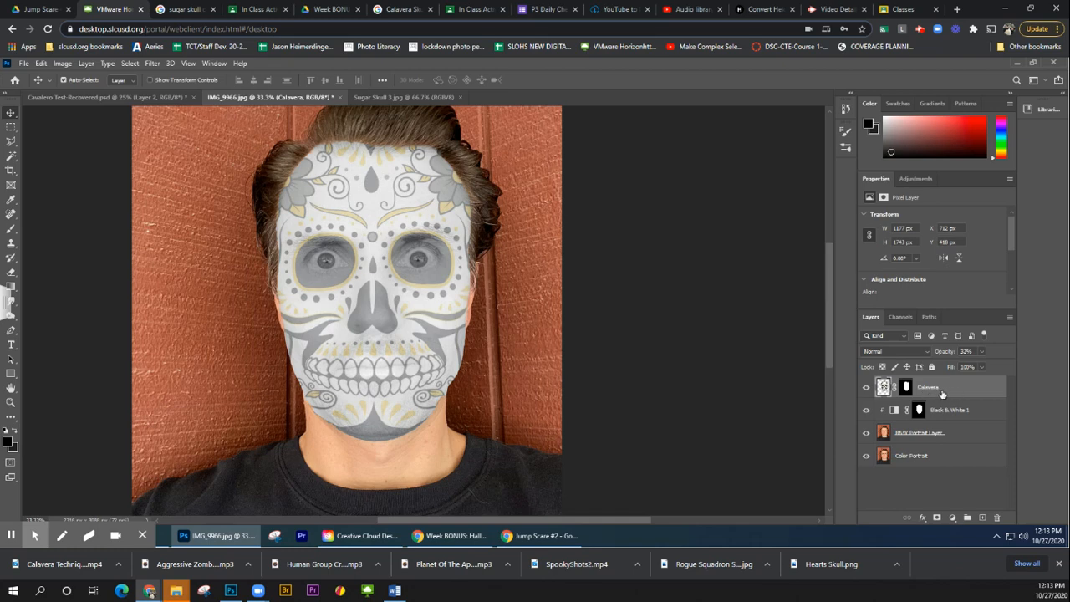
pyautogui.click(982, 351)
pyautogui.moveTo(974, 366); pyautogui.dragTo(1033, 359)
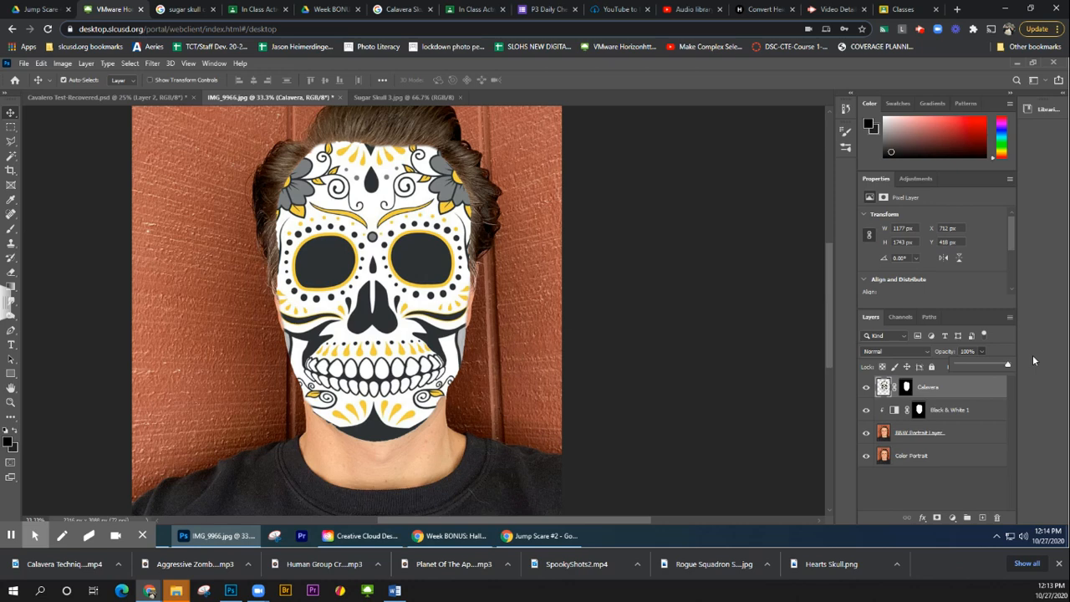
# Step: Select and delete the dark fill of both eye sockets on the Calavera layer's artwork with the Magic Wand, and deselect
pyautogui.click(882, 389)
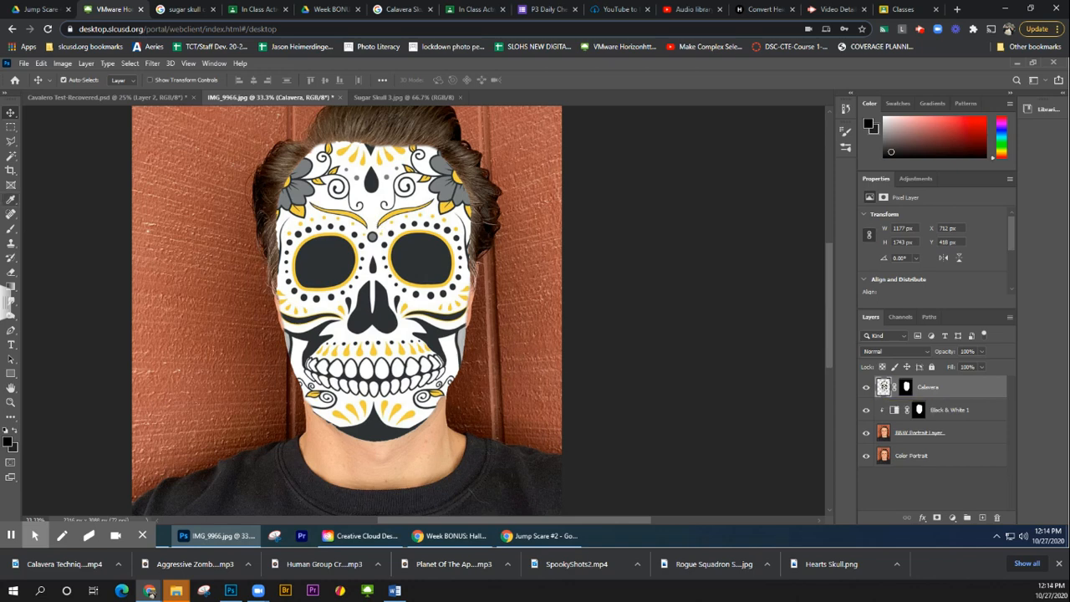
pyautogui.click(13, 157)
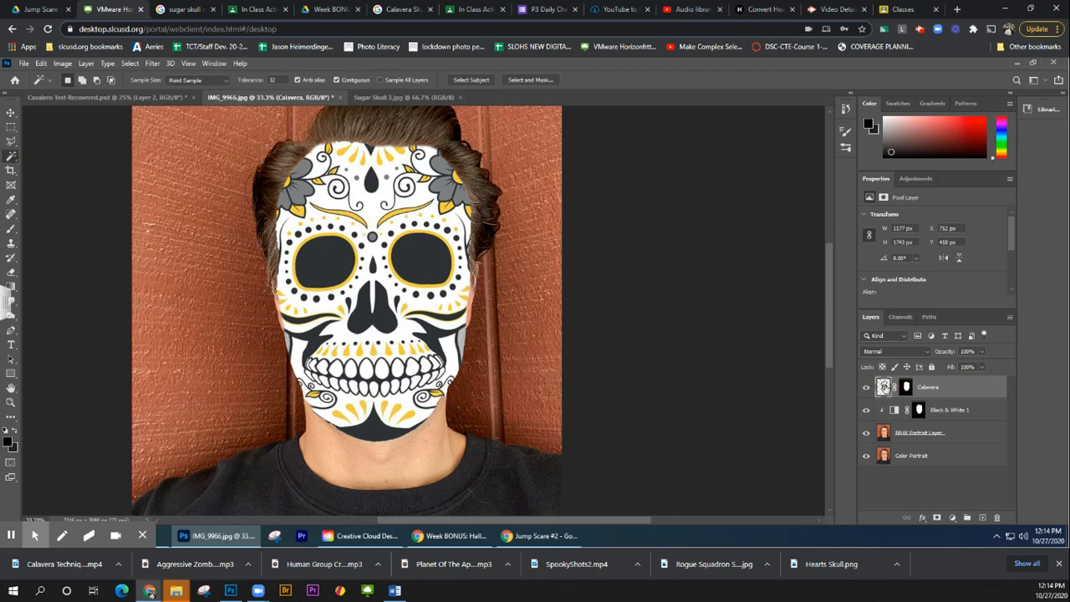
pyautogui.click(908, 389)
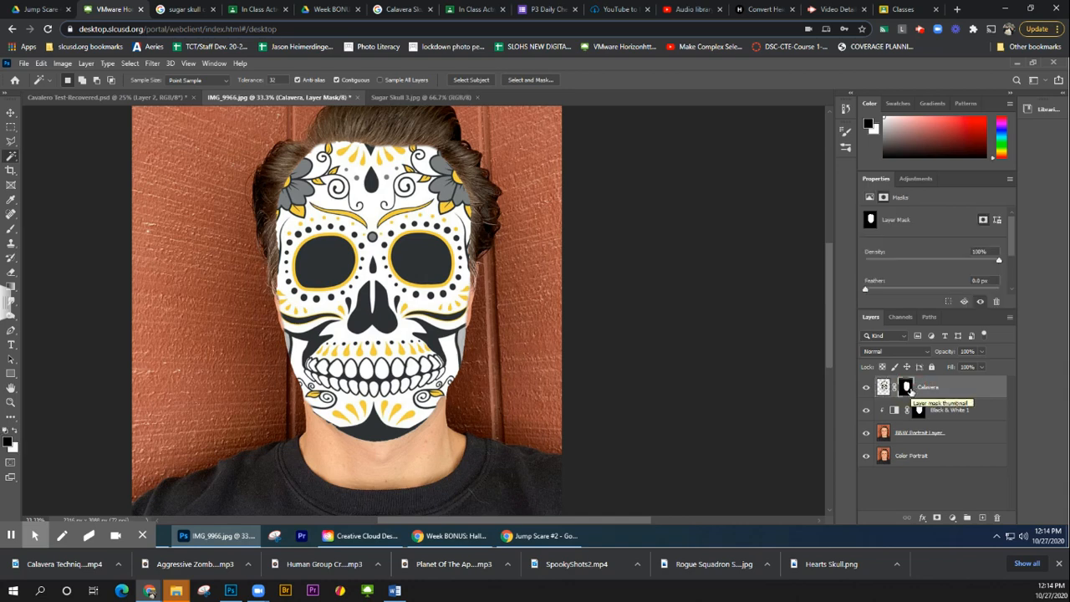
pyautogui.click(884, 387)
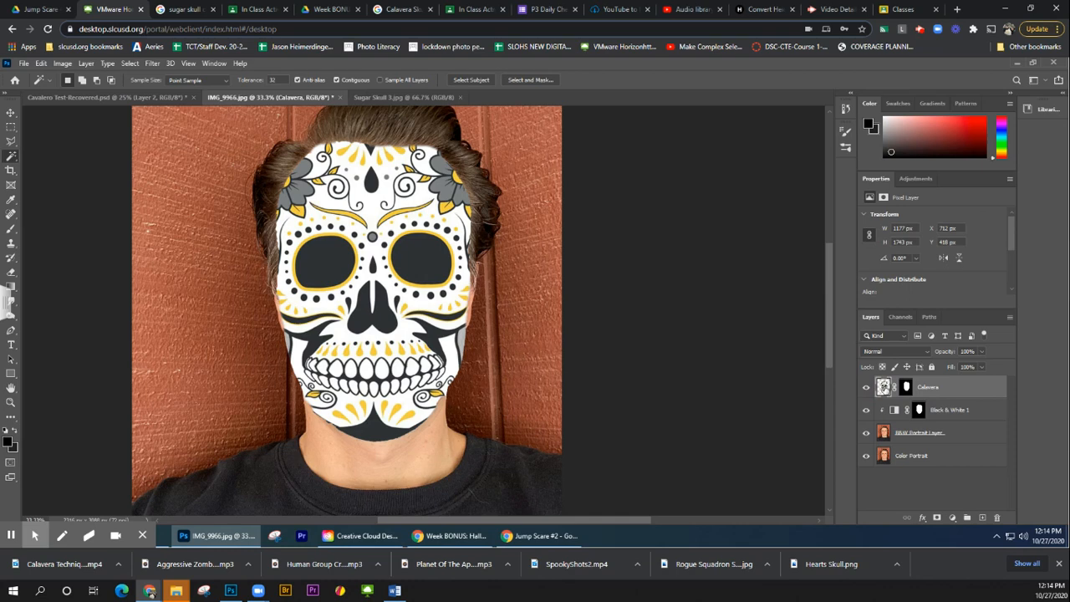
pyautogui.click(324, 268)
pyautogui.press('Delete')
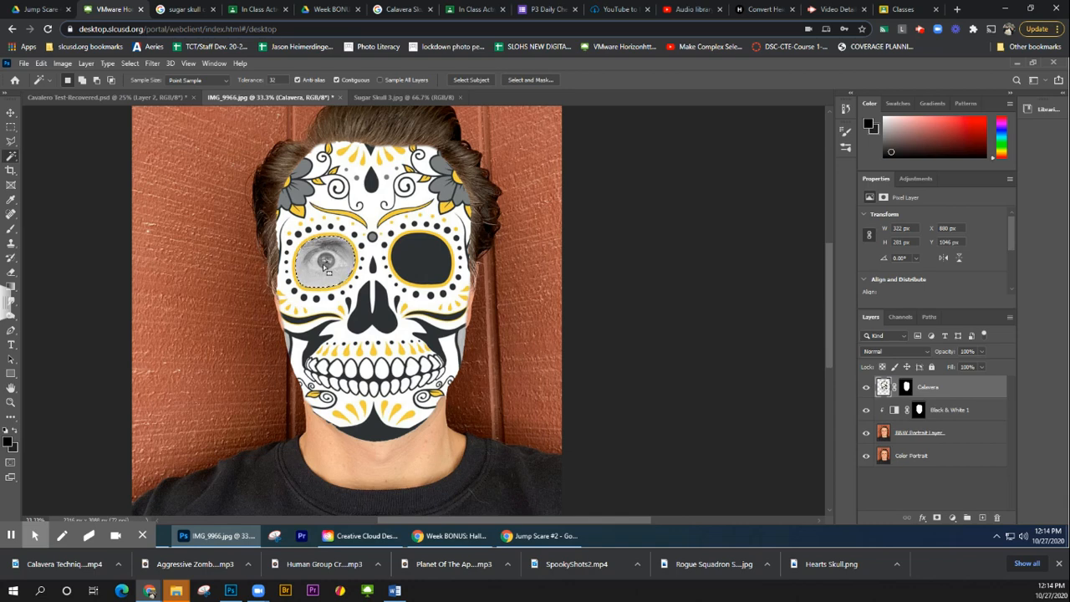
pyautogui.click(428, 267)
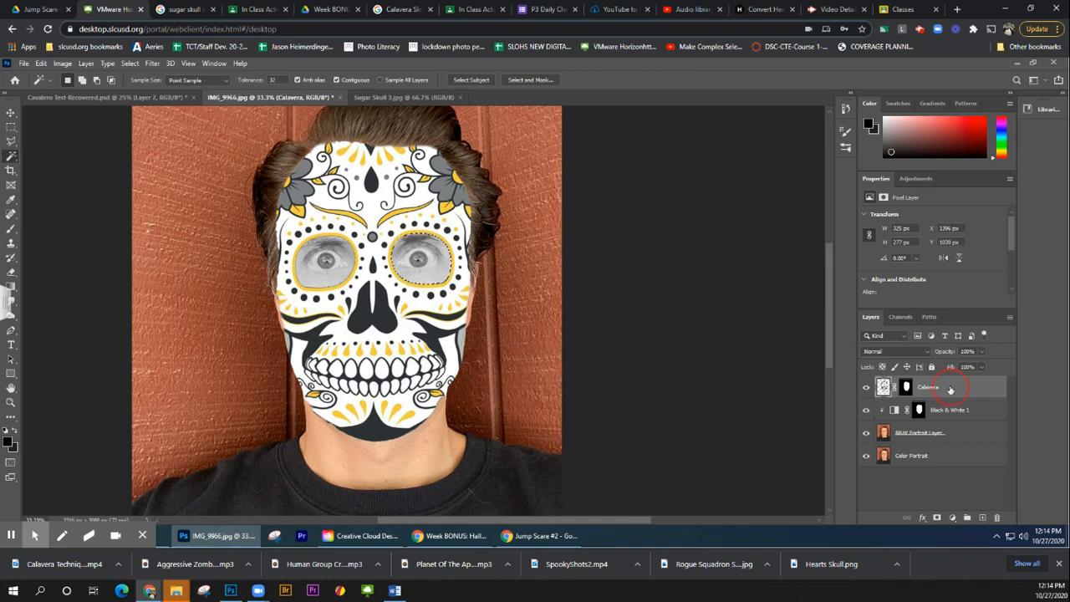
pyautogui.click(11, 126)
pyautogui.hotkey('ctrl', 'd')
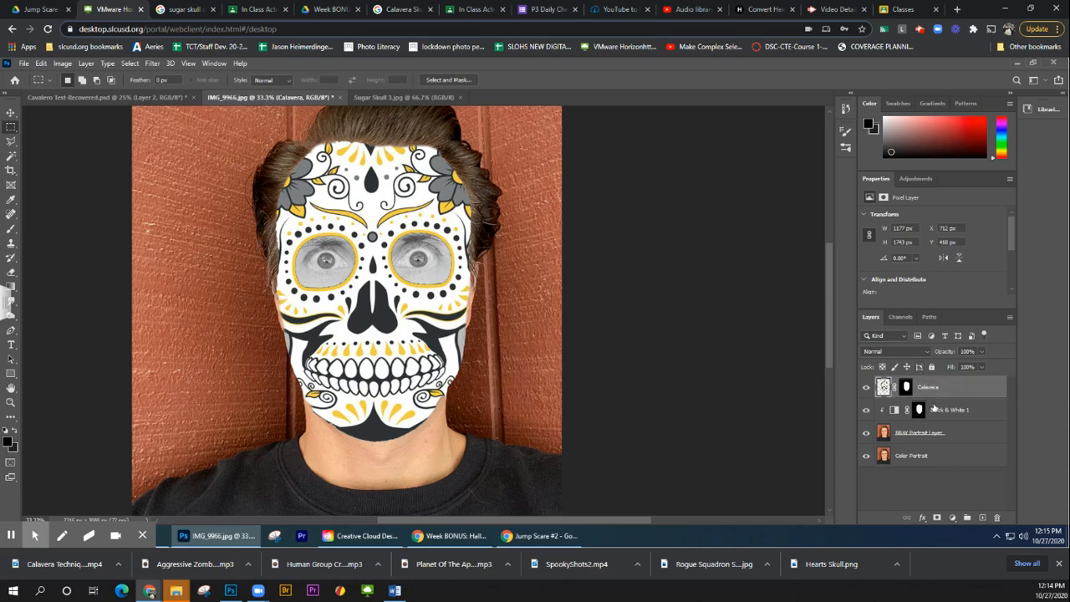
# Step: Preview the Calavera layer's blend modes in order, from Normal through Multiply, Overlay and Difference to Luminosity
pyautogui.click(889, 354)
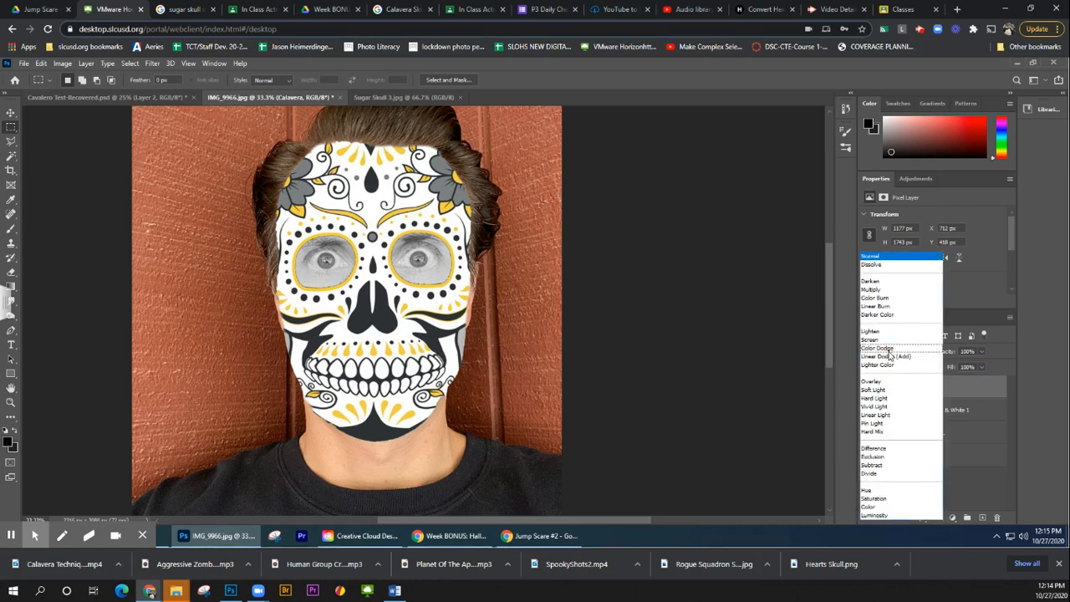
pyautogui.click(882, 258)
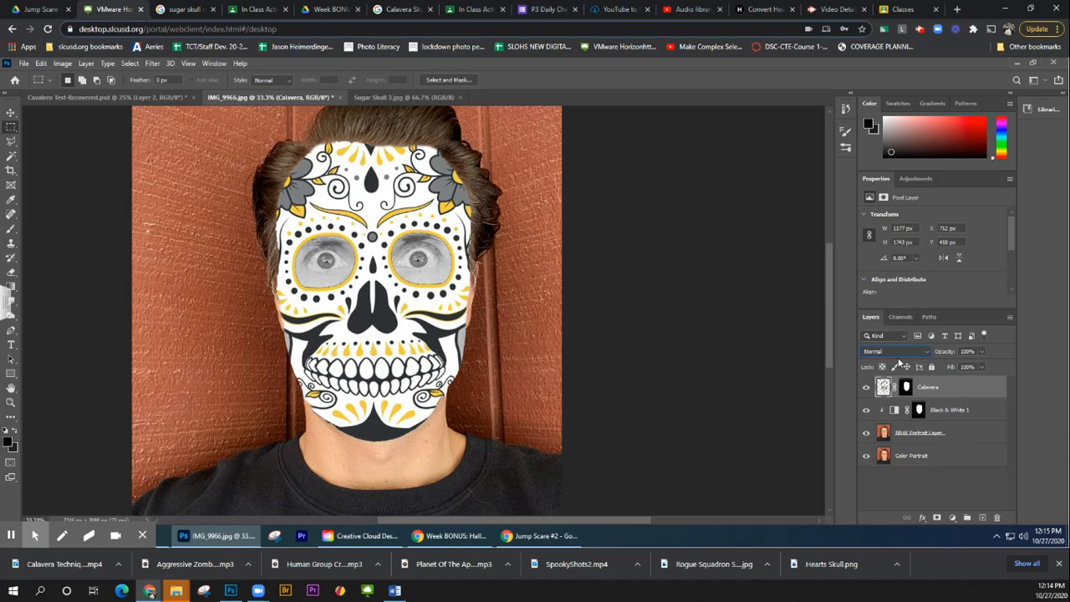
pyautogui.press('Down')
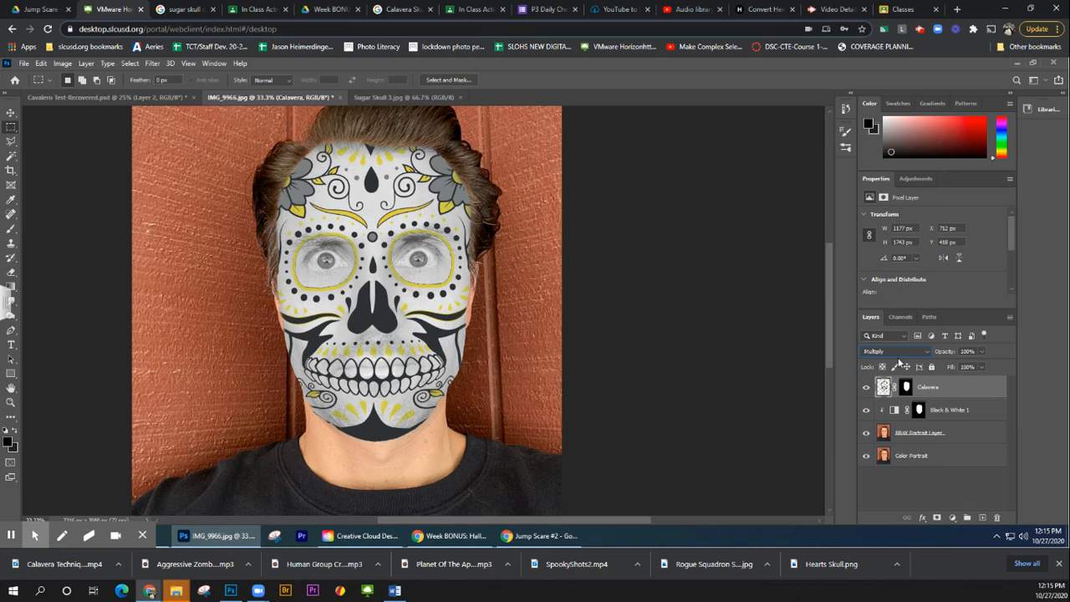
pyautogui.press('Down')
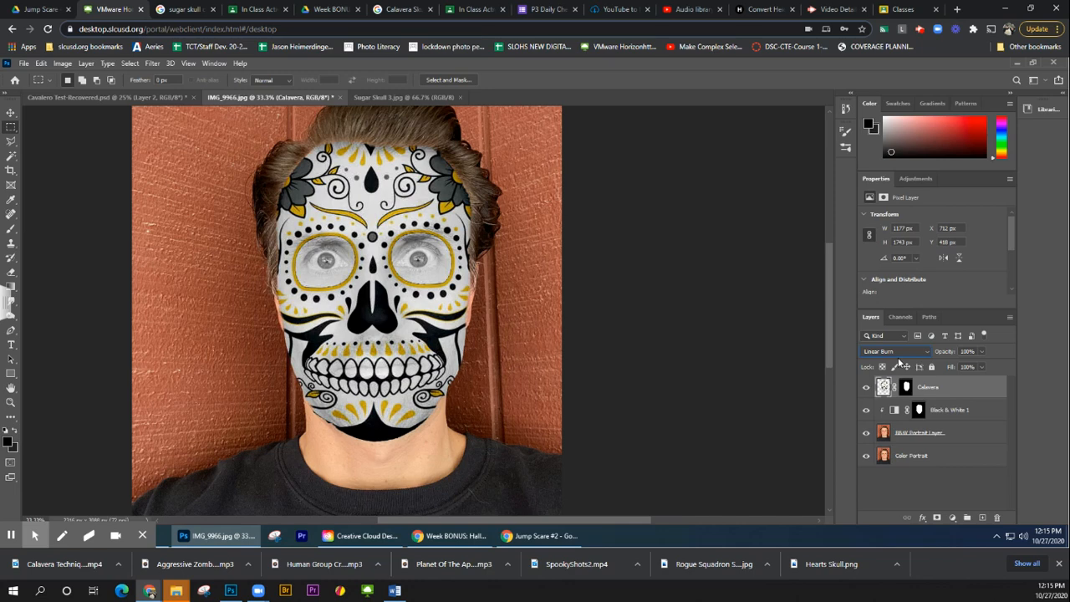
pyautogui.press('Down')
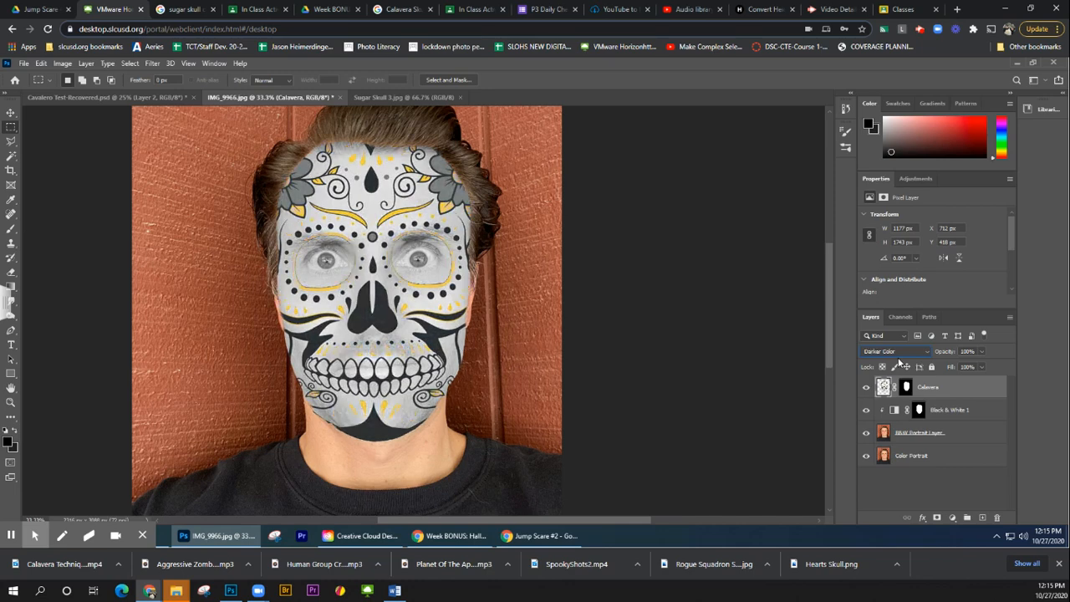
pyautogui.press('Down')
pyautogui.press('Down')
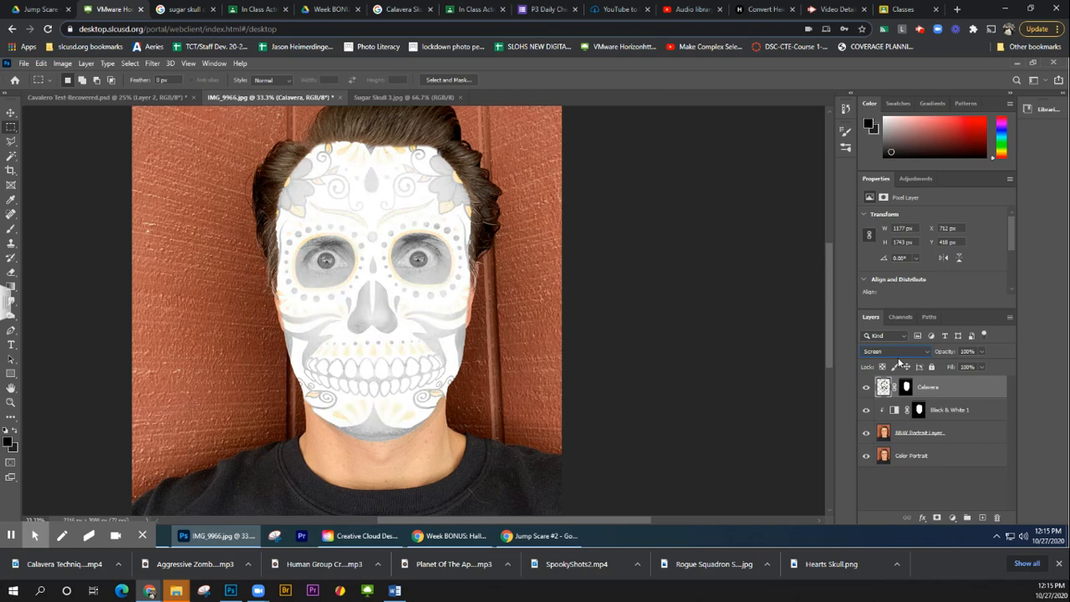
pyautogui.press('Down')
pyautogui.press('Down')
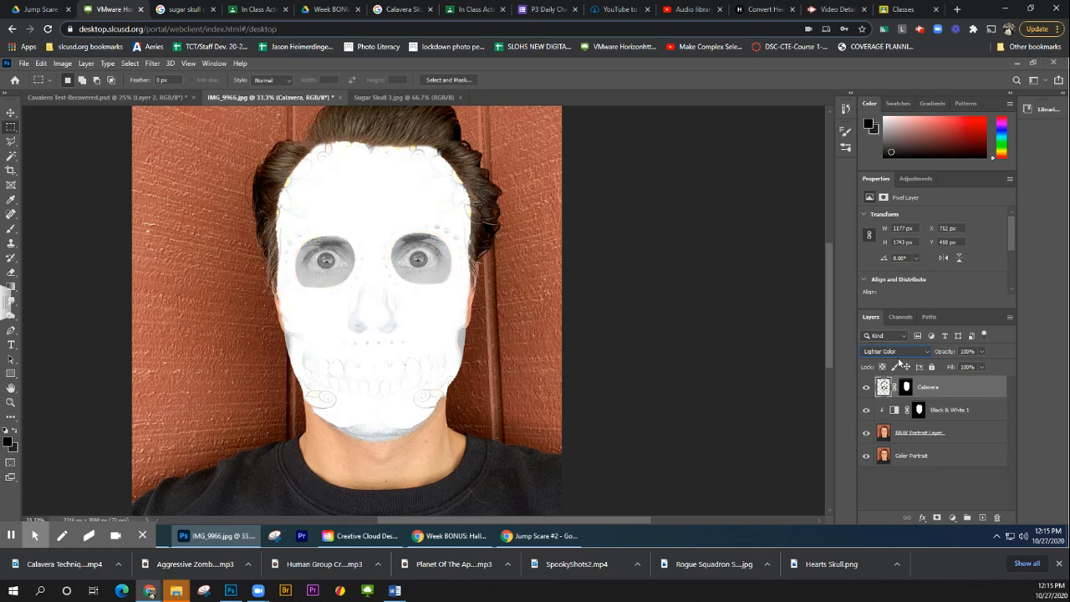
pyautogui.press('Down')
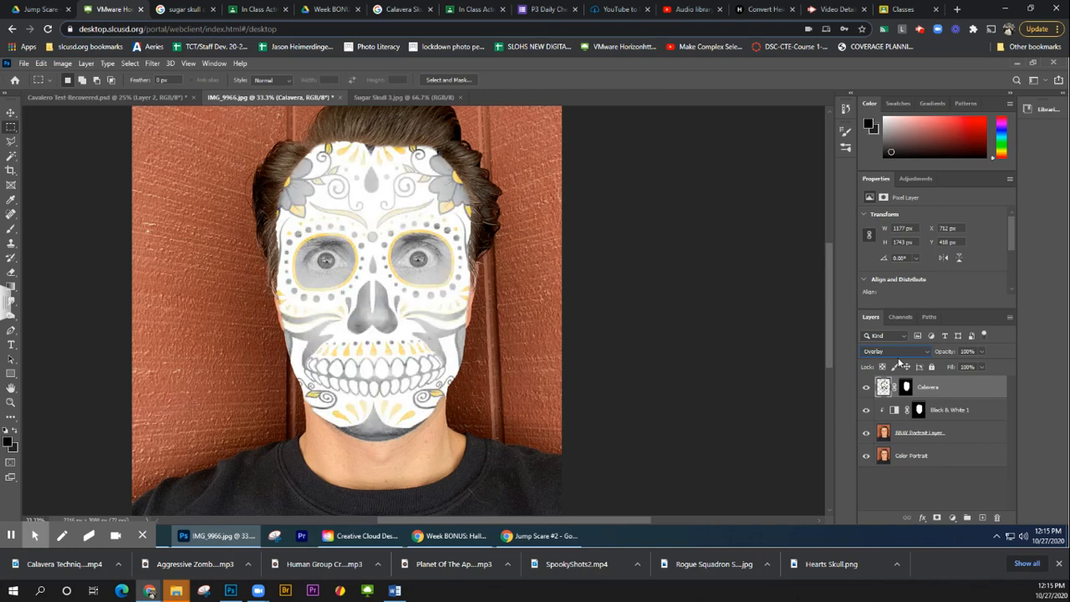
pyautogui.press('Down')
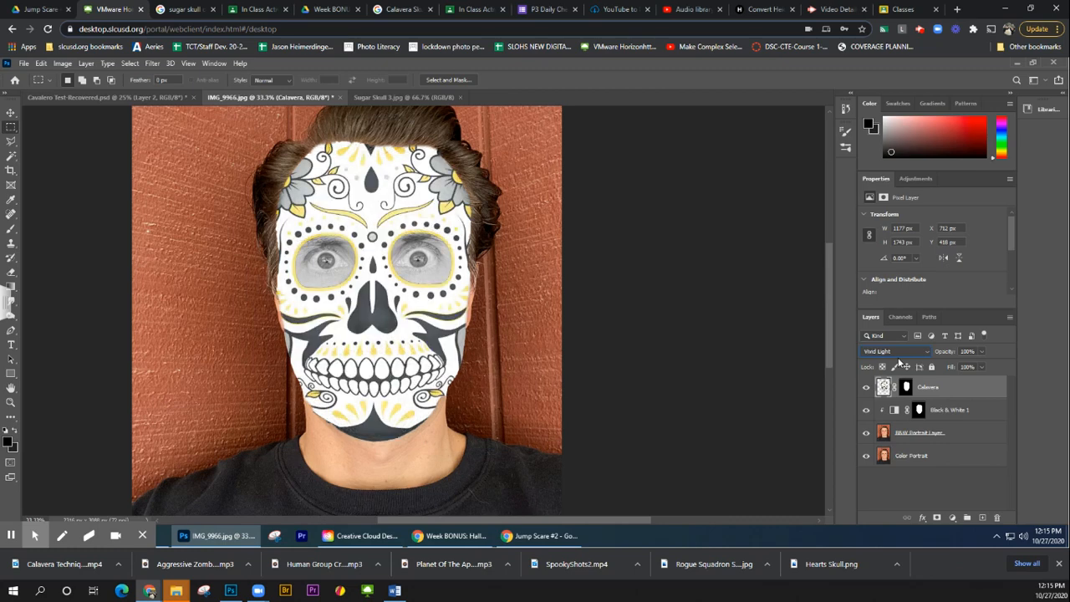
pyautogui.press('Down')
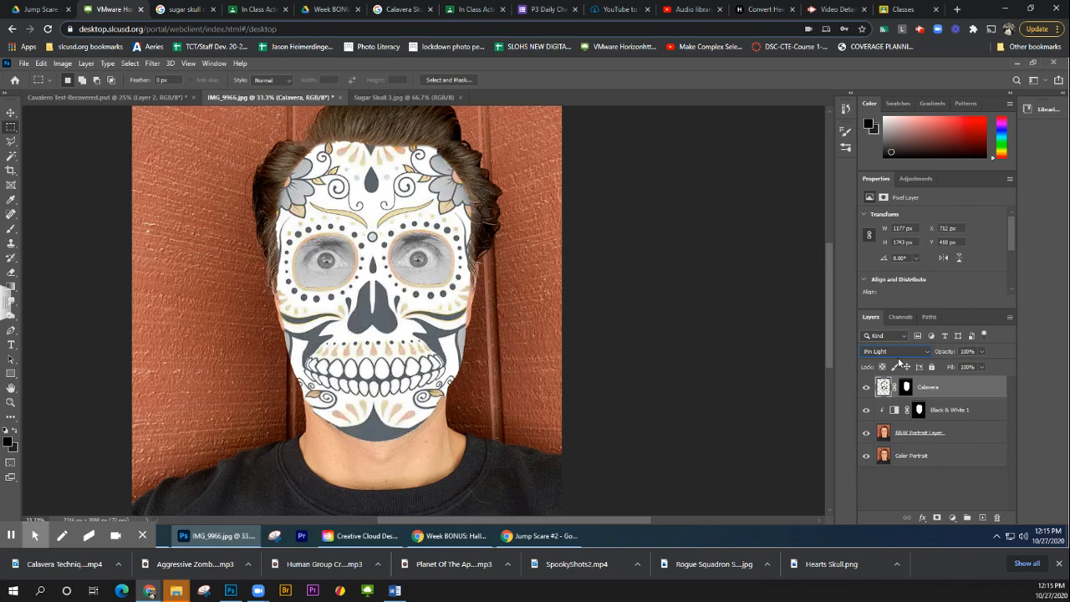
pyautogui.press('Down')
pyautogui.press('Down')
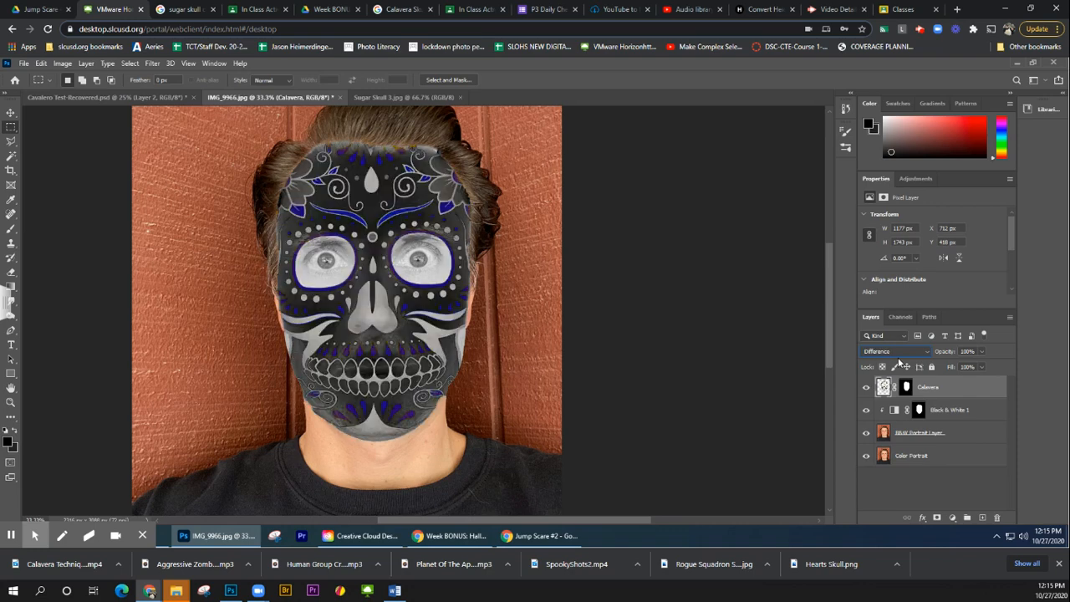
pyautogui.press('Down')
pyautogui.press('Down')
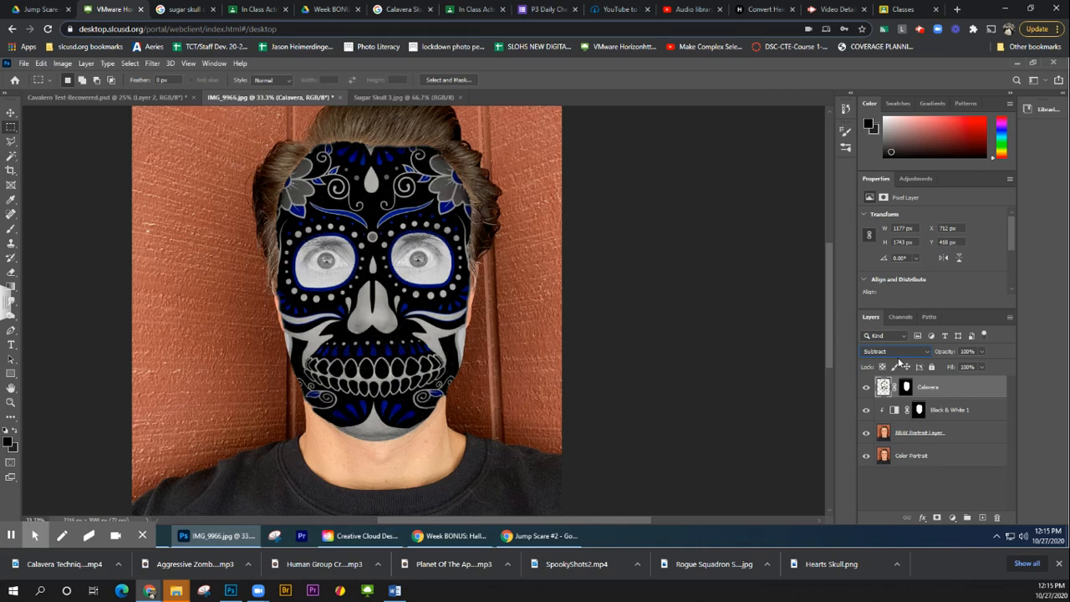
pyautogui.press('Down')
pyautogui.press('Down')
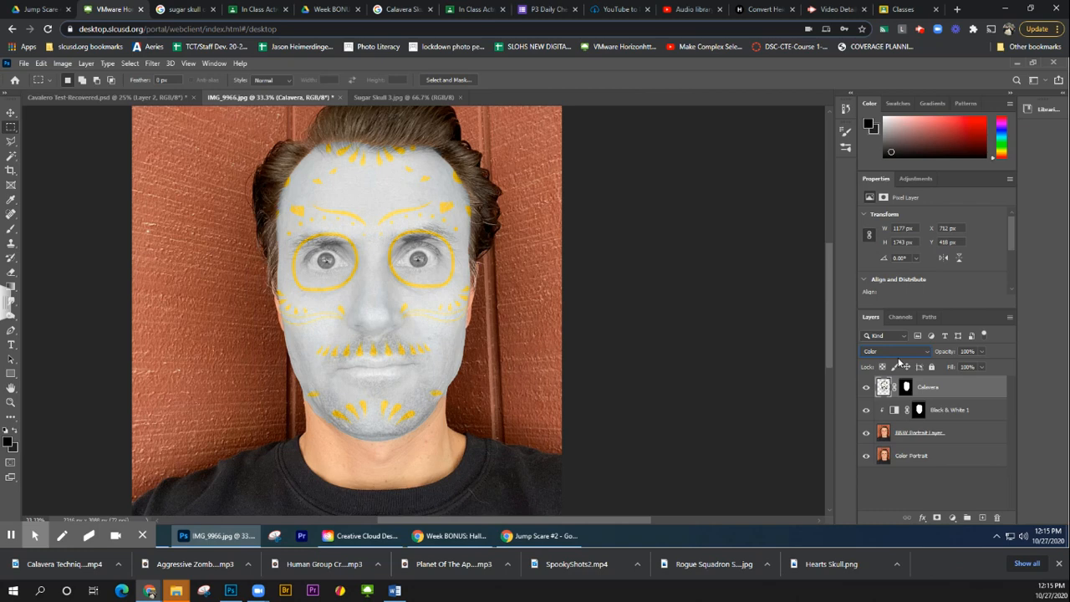
pyautogui.press('Up')
pyautogui.press('Down')
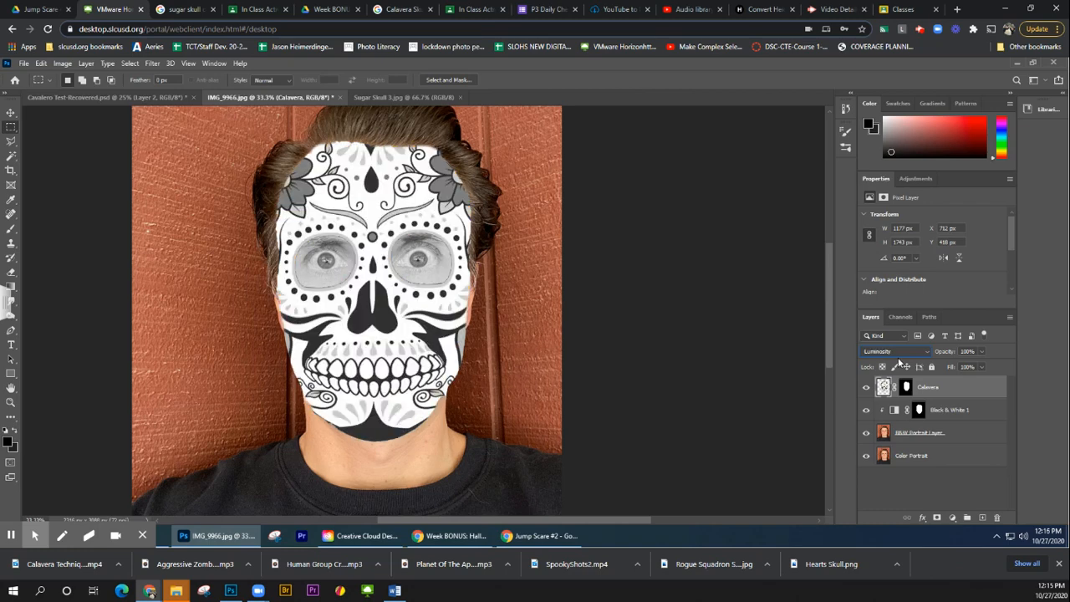
# Step: Step back through the Calavera layer's blend modes from Luminosity and settle on Color Burn
pyautogui.press('Up')
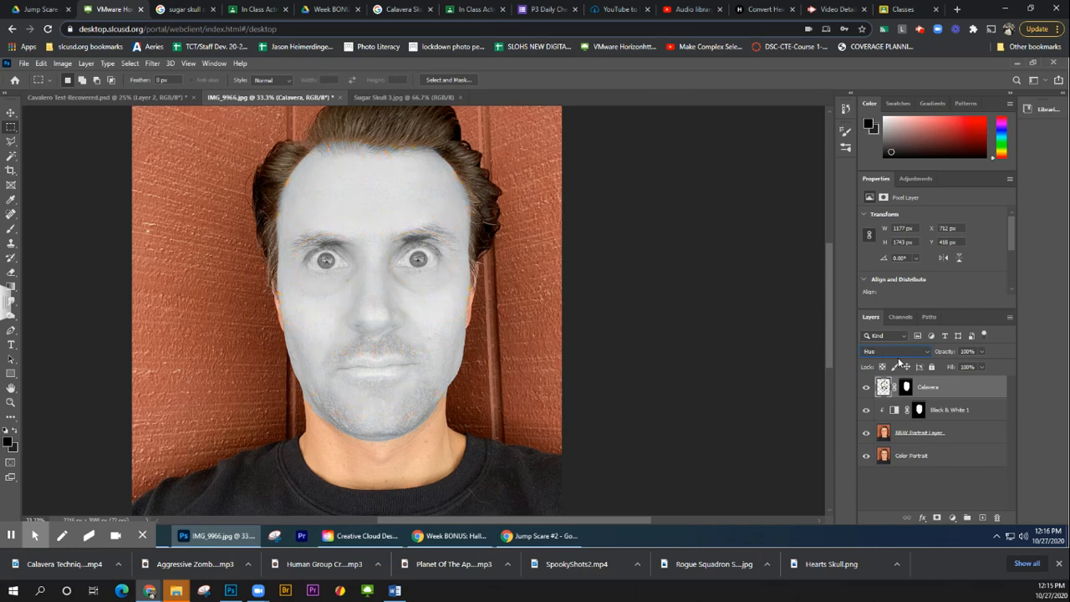
pyautogui.press('Up')
pyautogui.press('Up')
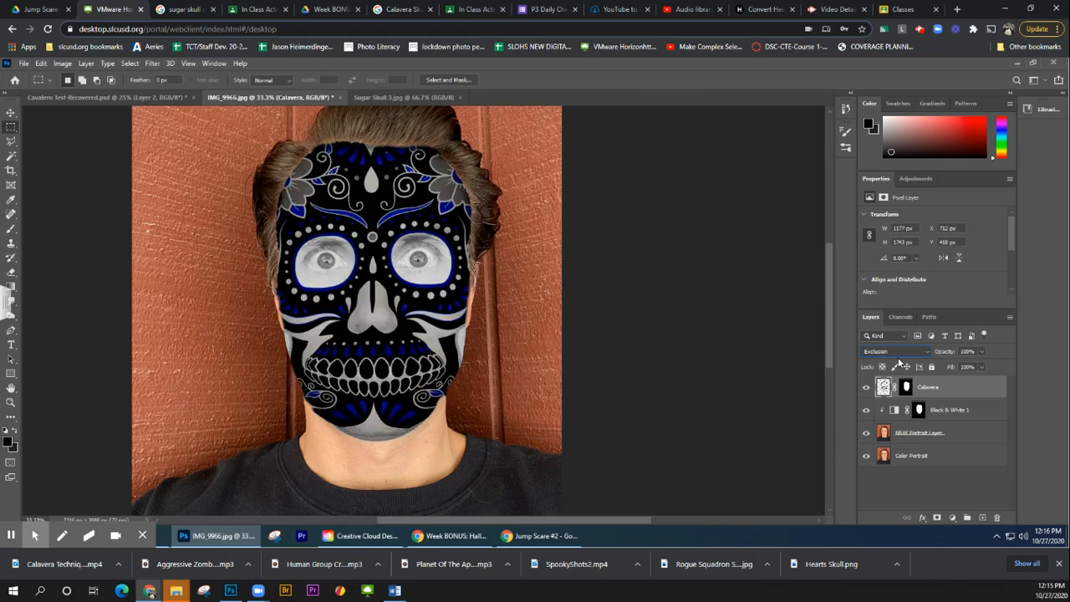
pyautogui.press('Up')
pyautogui.press('Up')
pyautogui.press('Up')
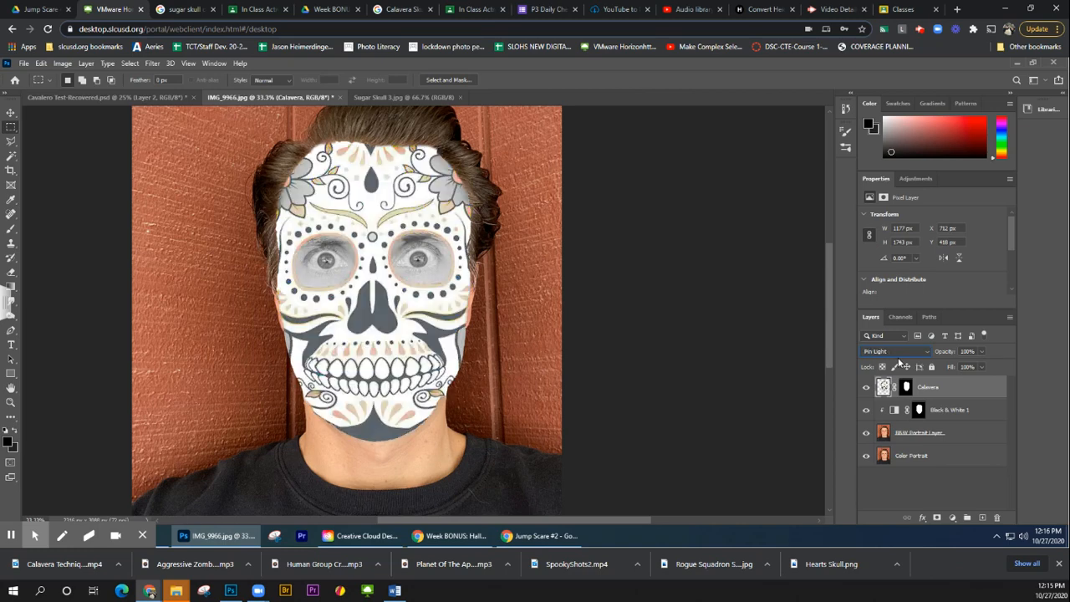
pyautogui.press('Up')
pyautogui.press('Up')
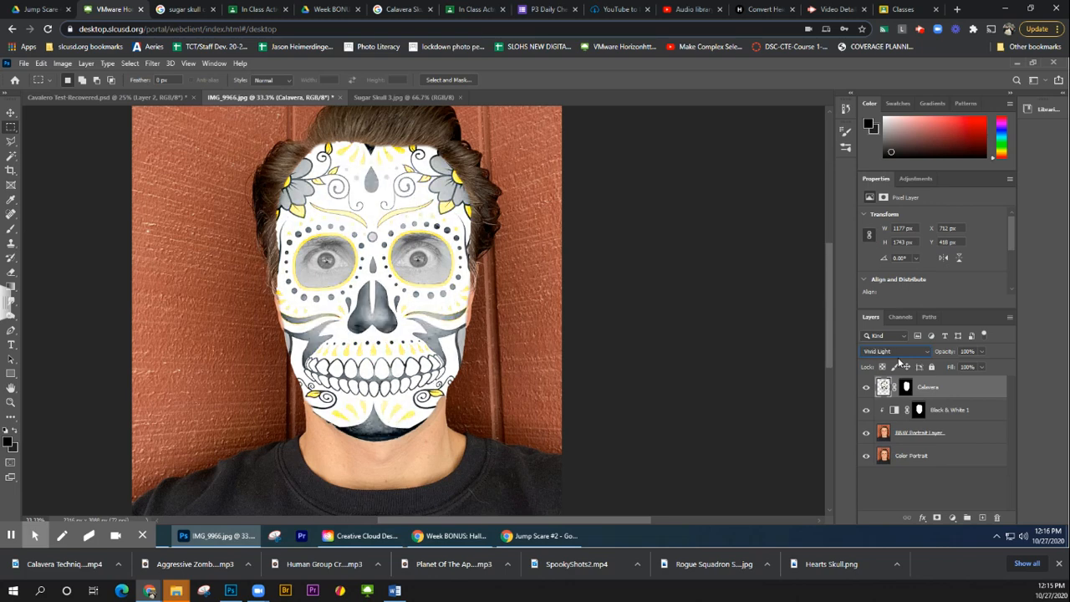
pyautogui.press('Up')
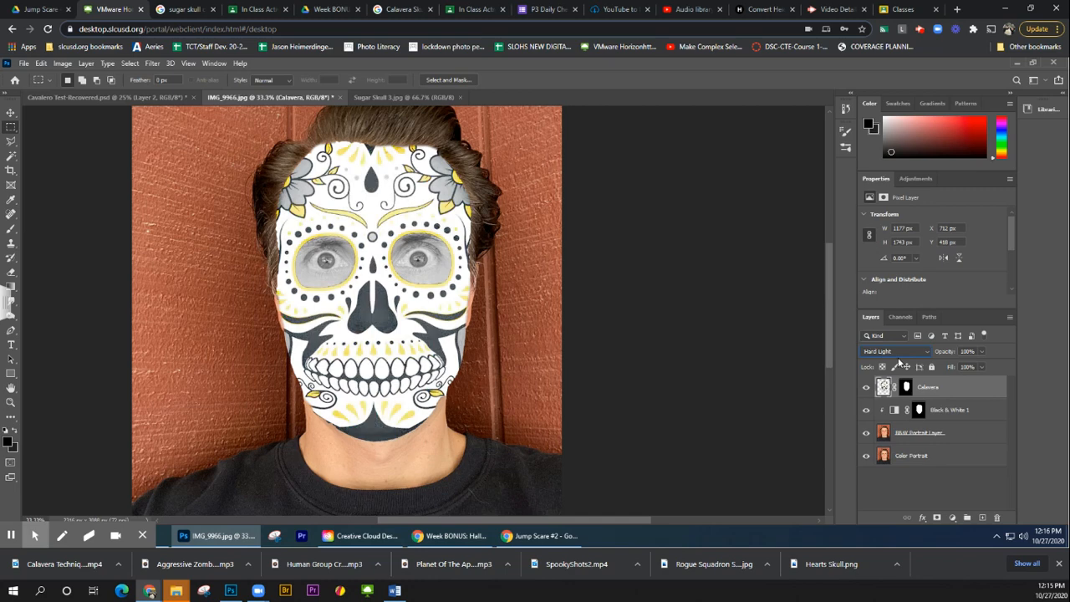
pyautogui.press('Up')
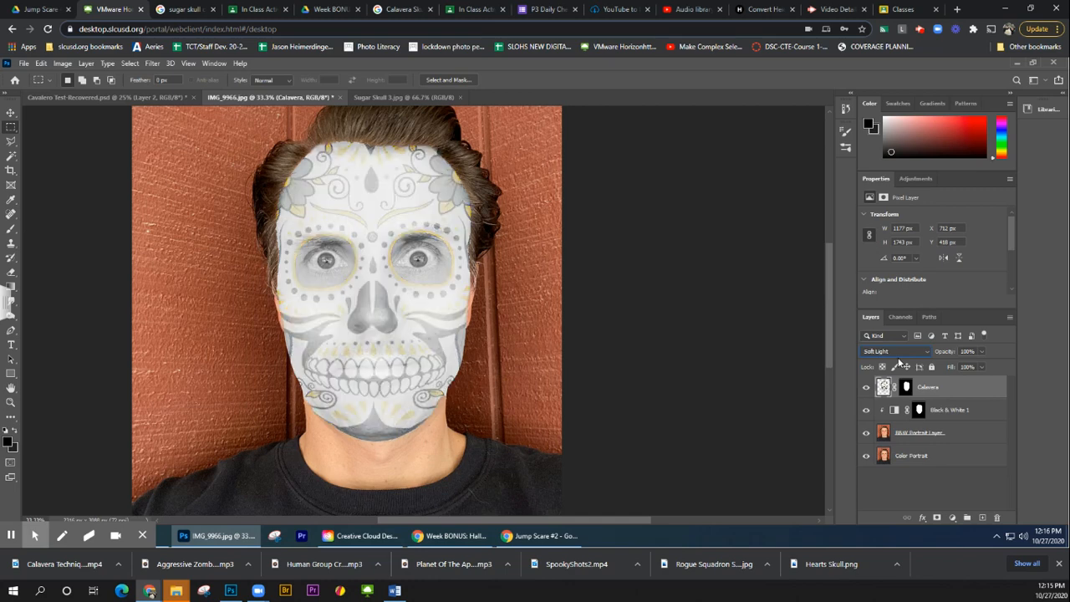
pyautogui.press('Up')
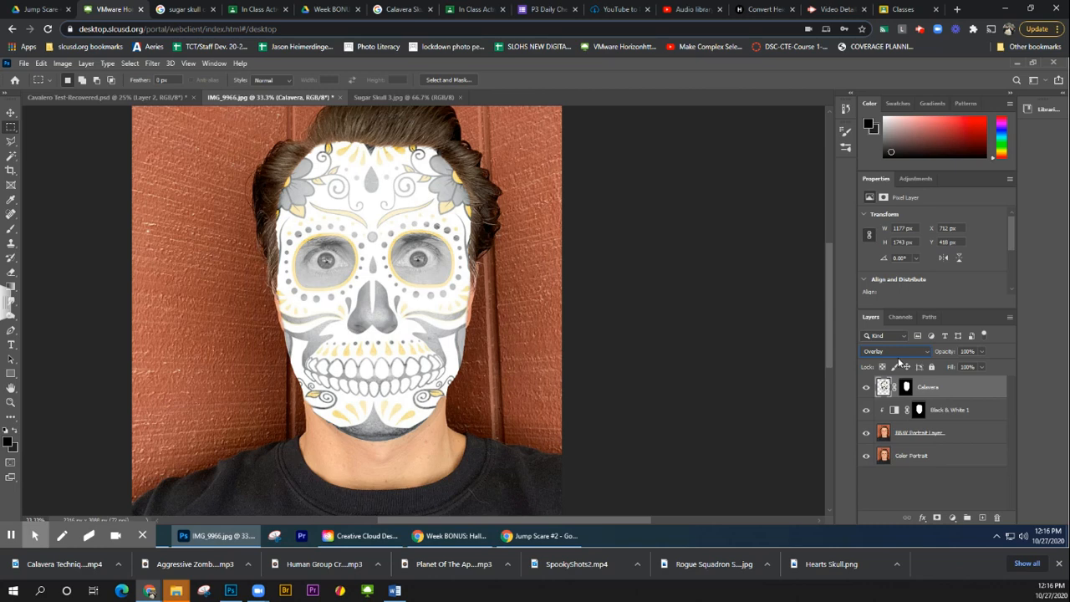
pyautogui.press('Up')
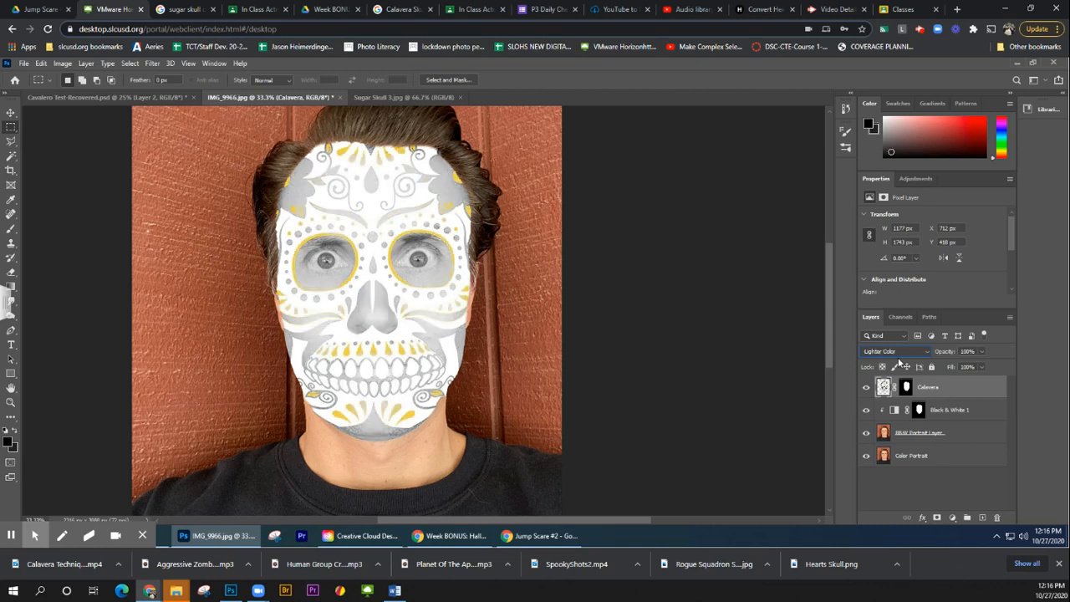
pyautogui.press('Up')
pyautogui.press('Up')
pyautogui.press('Up')
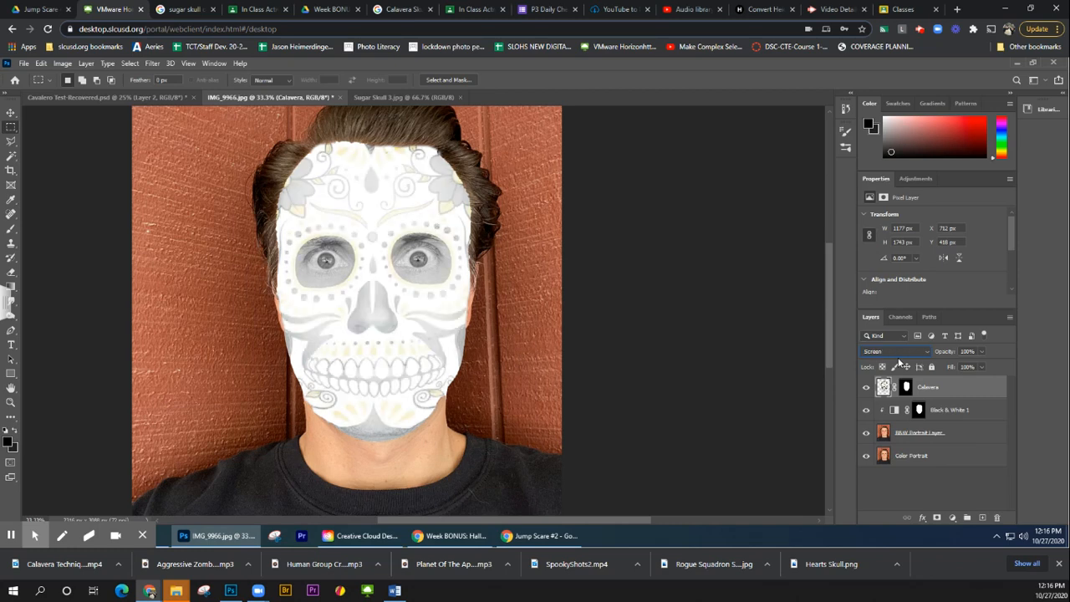
pyautogui.press('Up')
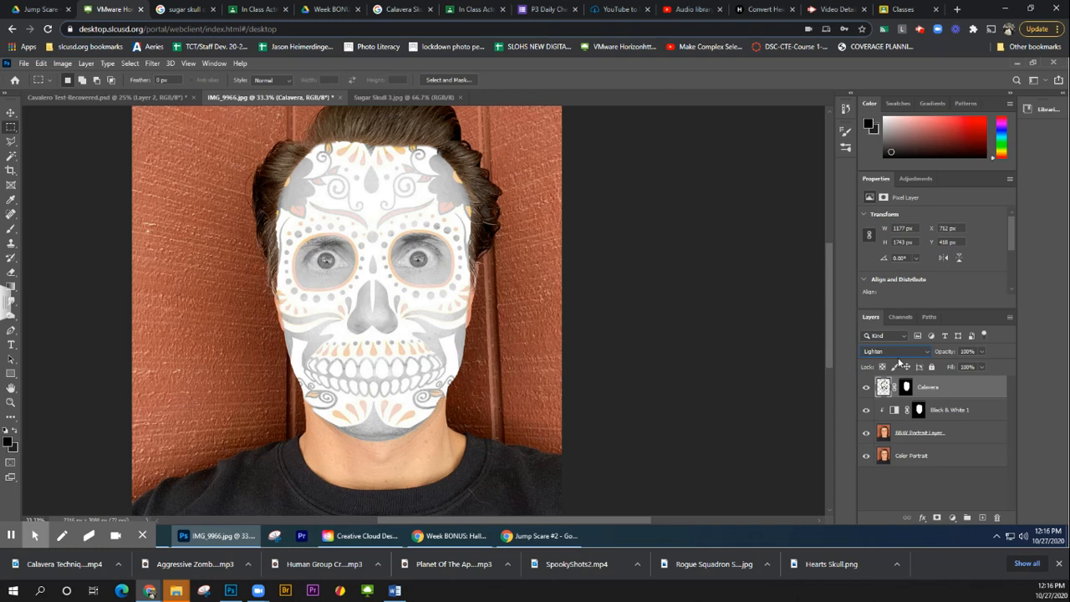
pyautogui.press('Up')
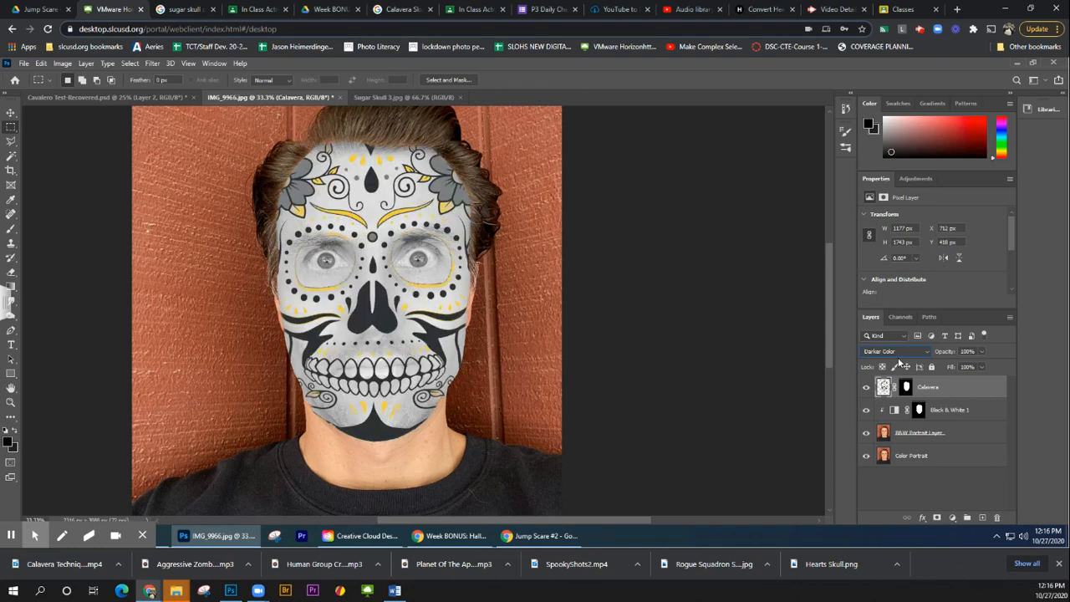
pyautogui.press('Up')
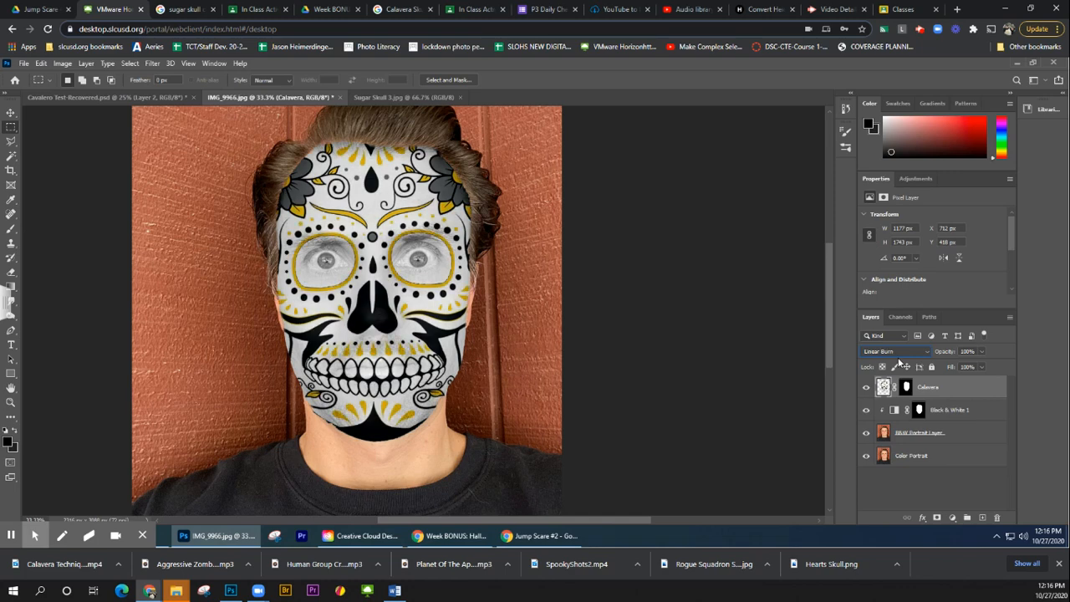
pyautogui.press('Up')
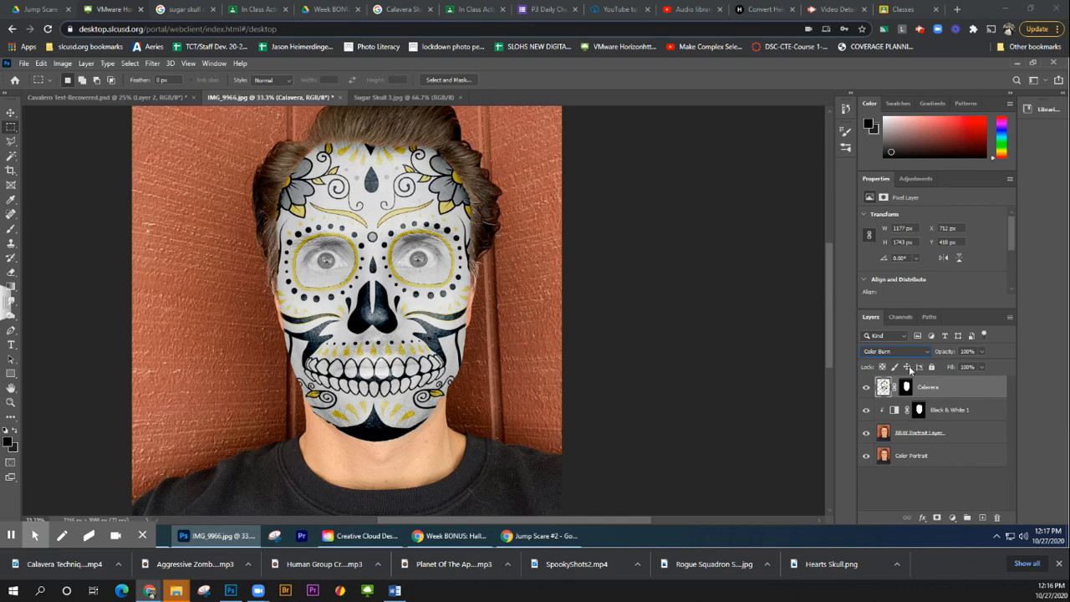
# Step: Clip the Calavera layer to the layers beneath it with a clipping mask
pyautogui.click(950, 391)
pyautogui.rightClick(950, 389)
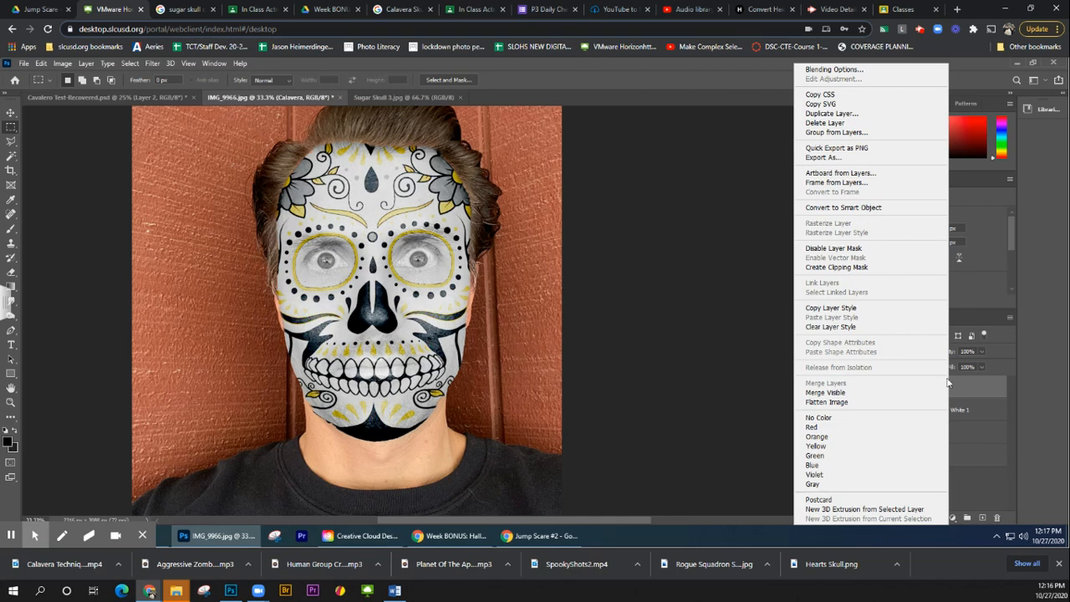
pyautogui.click(963, 386)
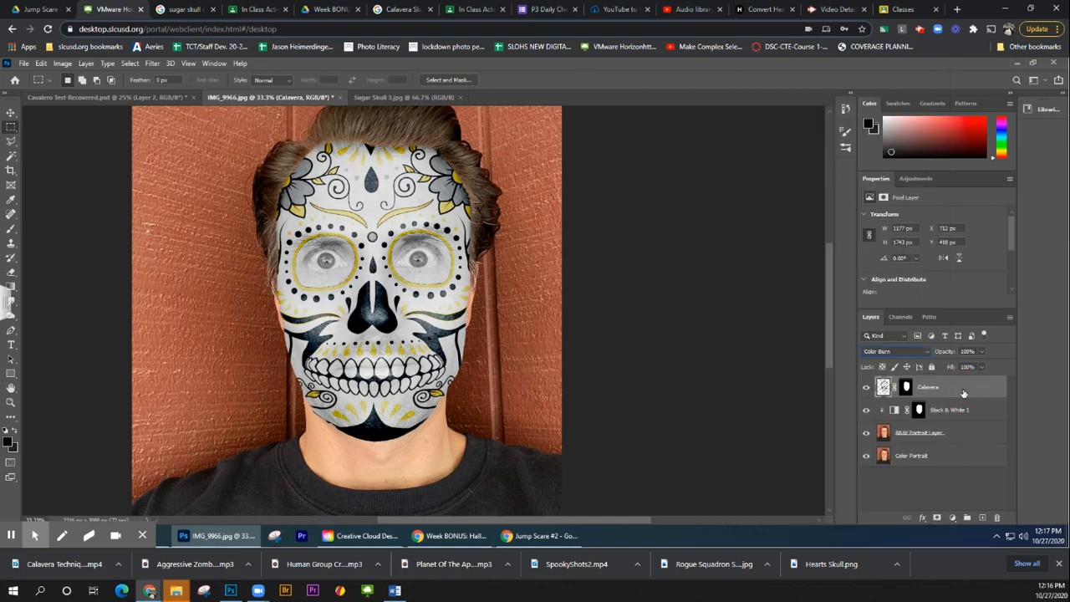
pyautogui.rightClick(964, 387)
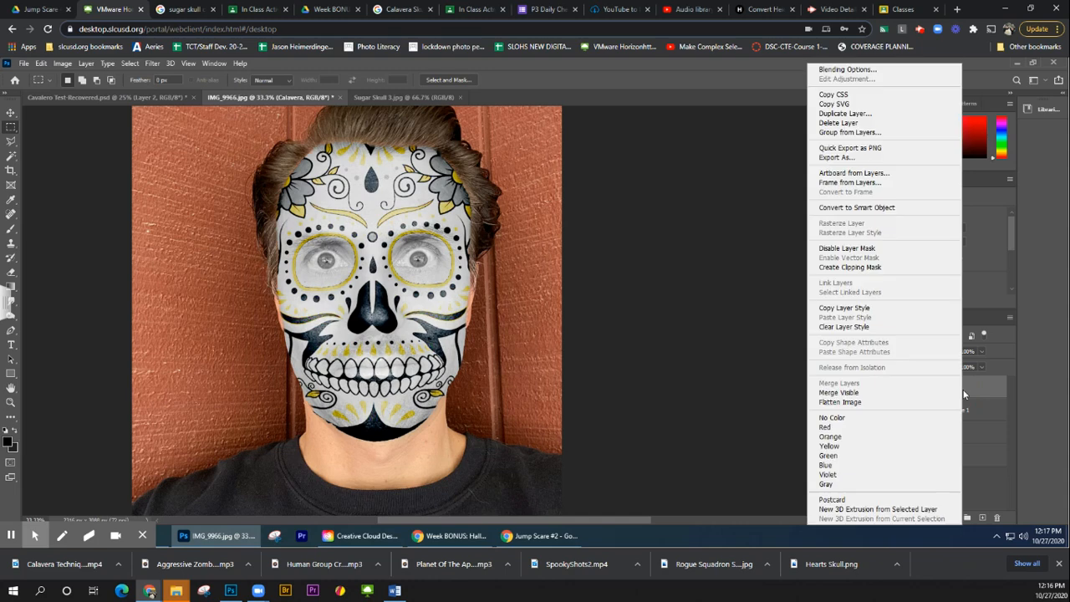
pyautogui.click(852, 266)
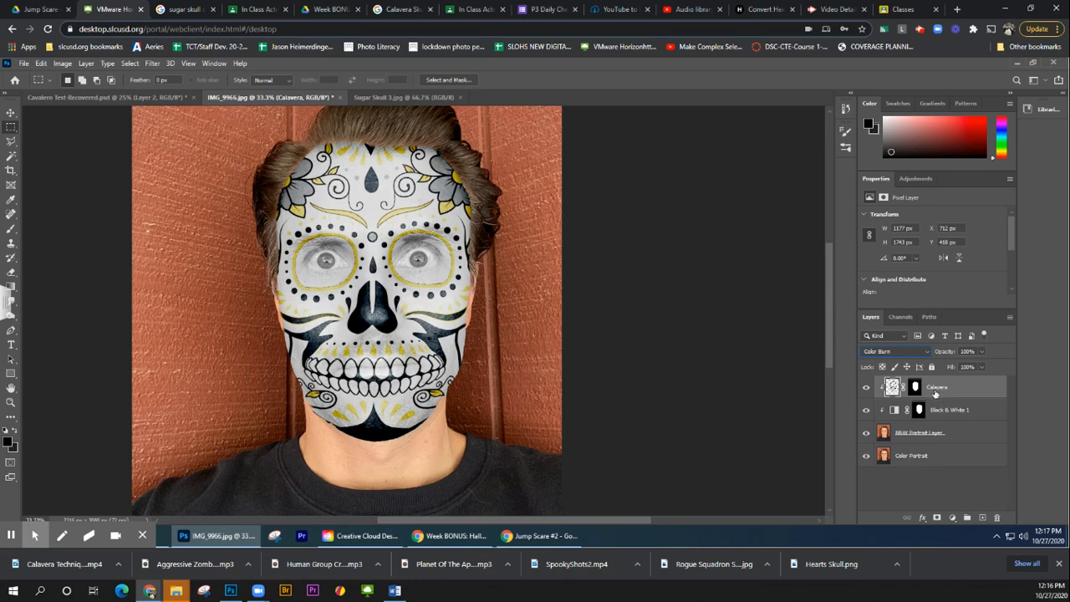
# Step: Add a white layer mask to the B&W Portrait Layer
pyautogui.click(964, 436)
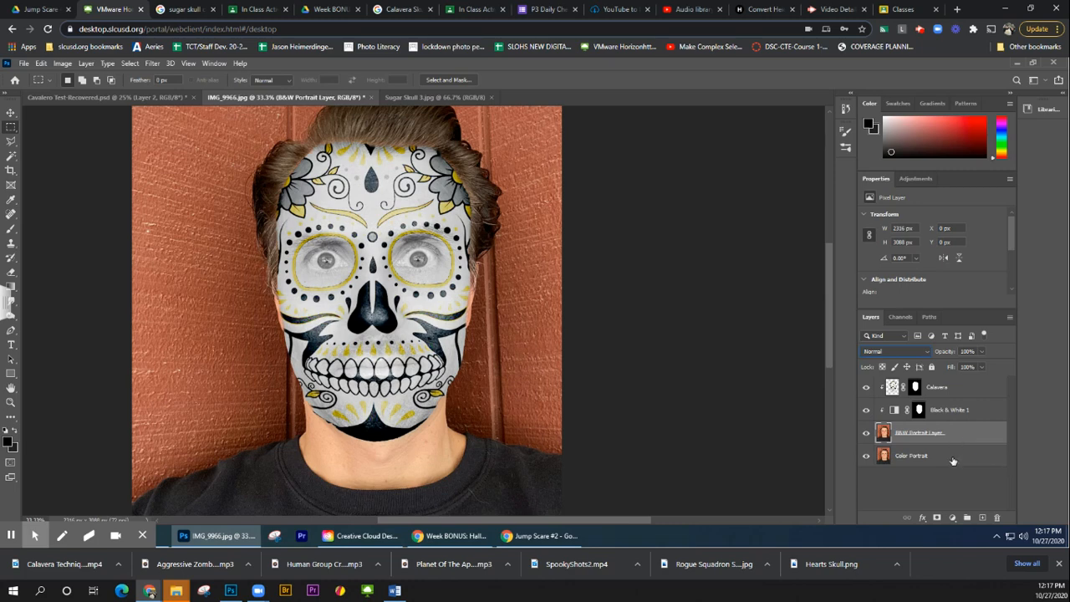
pyautogui.click(953, 460)
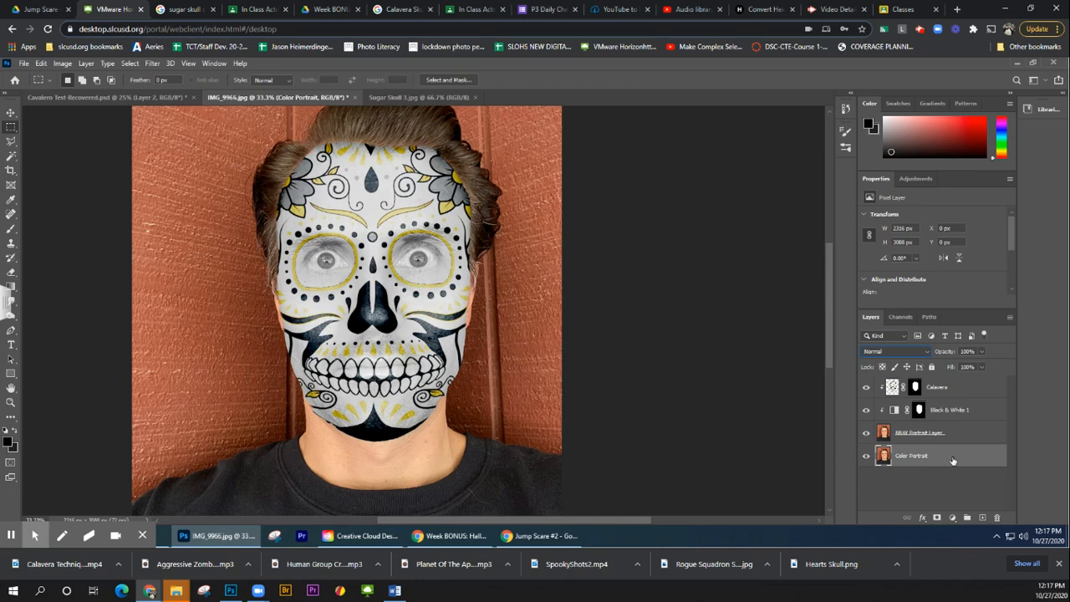
pyautogui.click(953, 438)
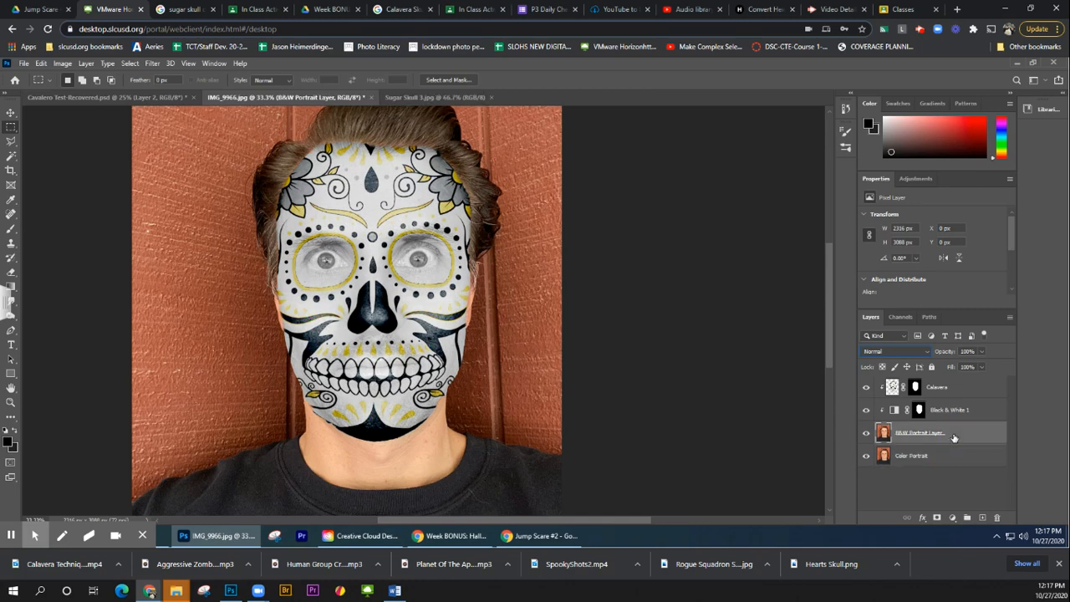
pyautogui.click(937, 517)
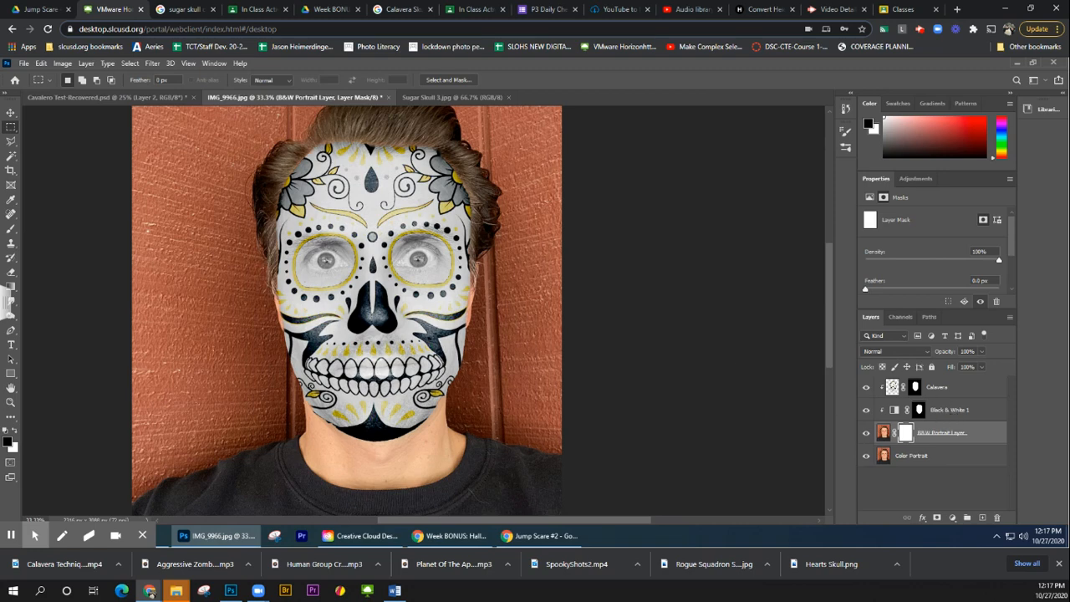
# Step: Set up the Brush tool with black as foreground colour and the Soft Round preset at 45 px and 0% hardness
pyautogui.click(11, 228)
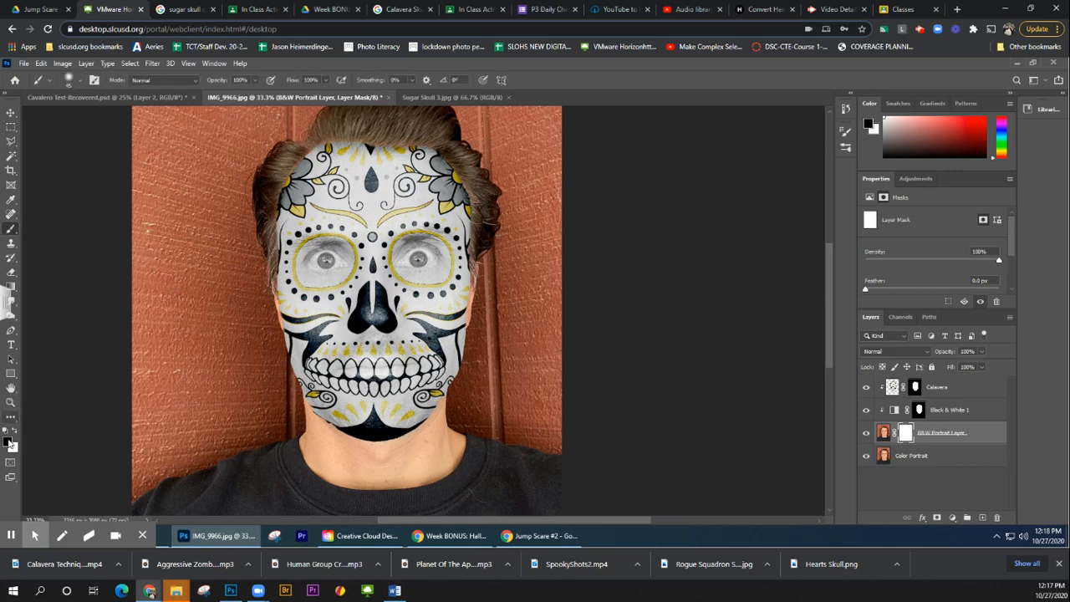
pyautogui.click(10, 442)
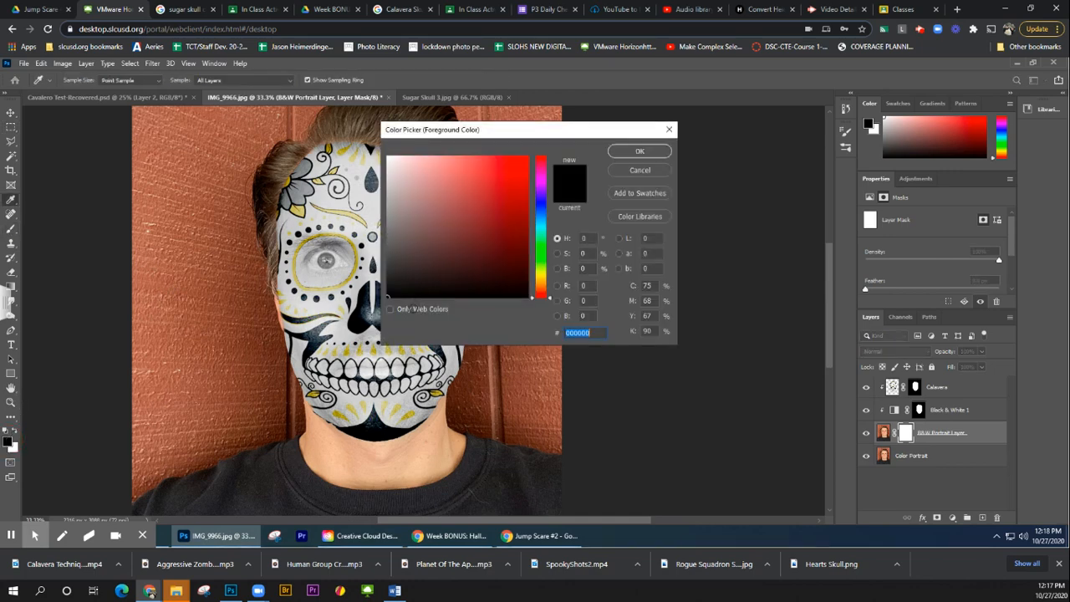
pyautogui.moveTo(397, 290); pyautogui.dragTo(387, 297)
pyautogui.click(639, 151)
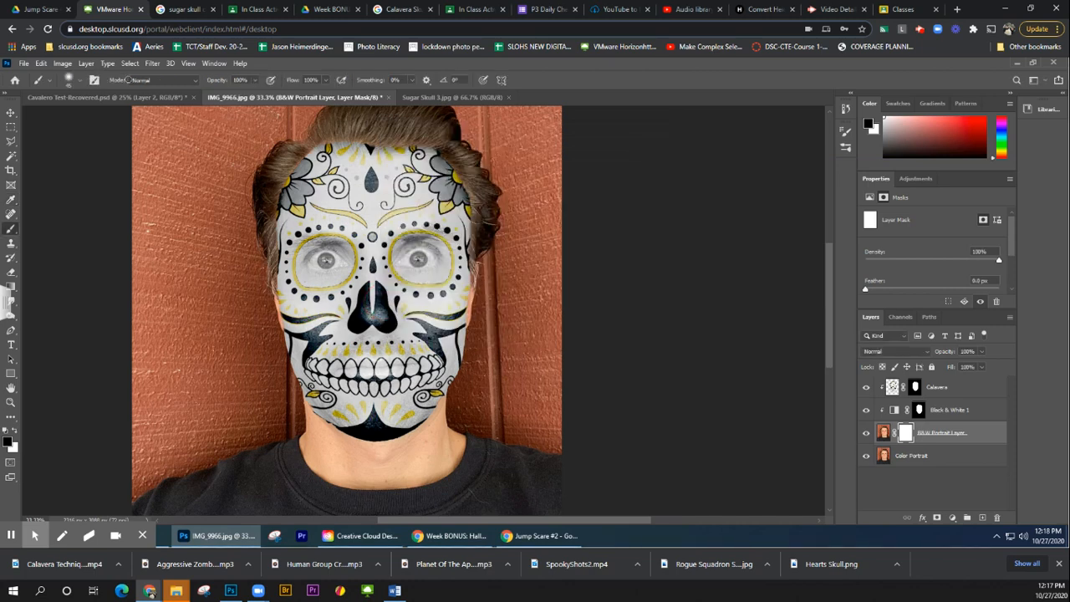
pyautogui.click(81, 80)
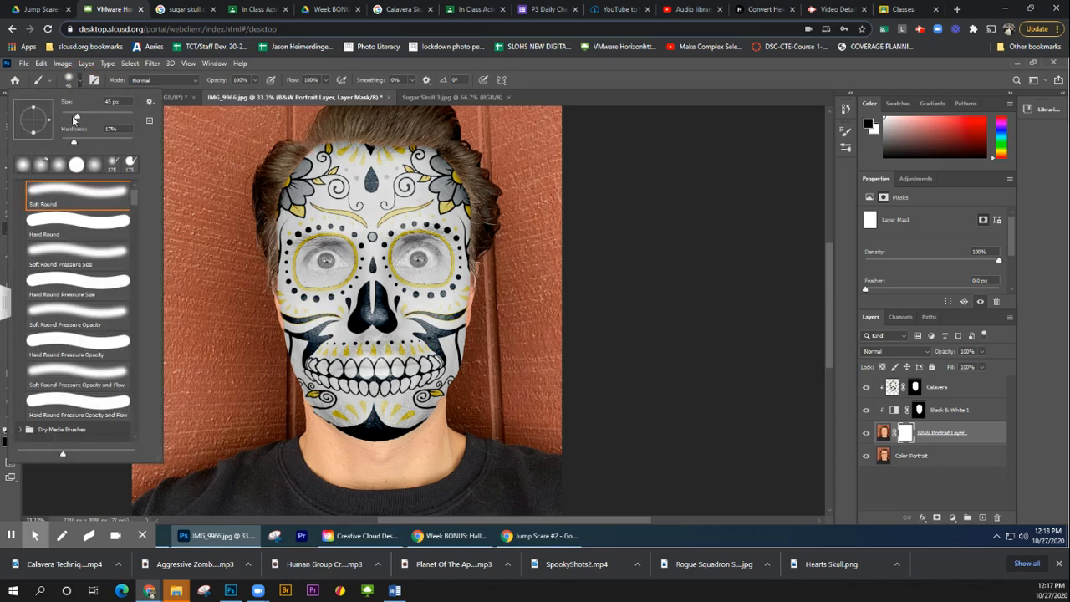
pyautogui.click(70, 199)
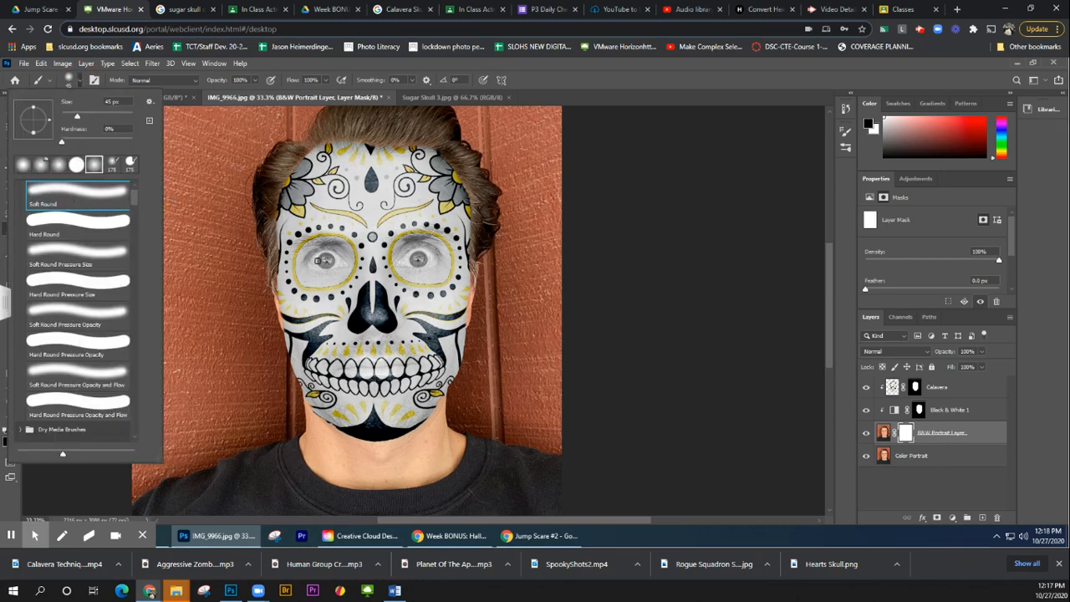
pyautogui.click(326, 262)
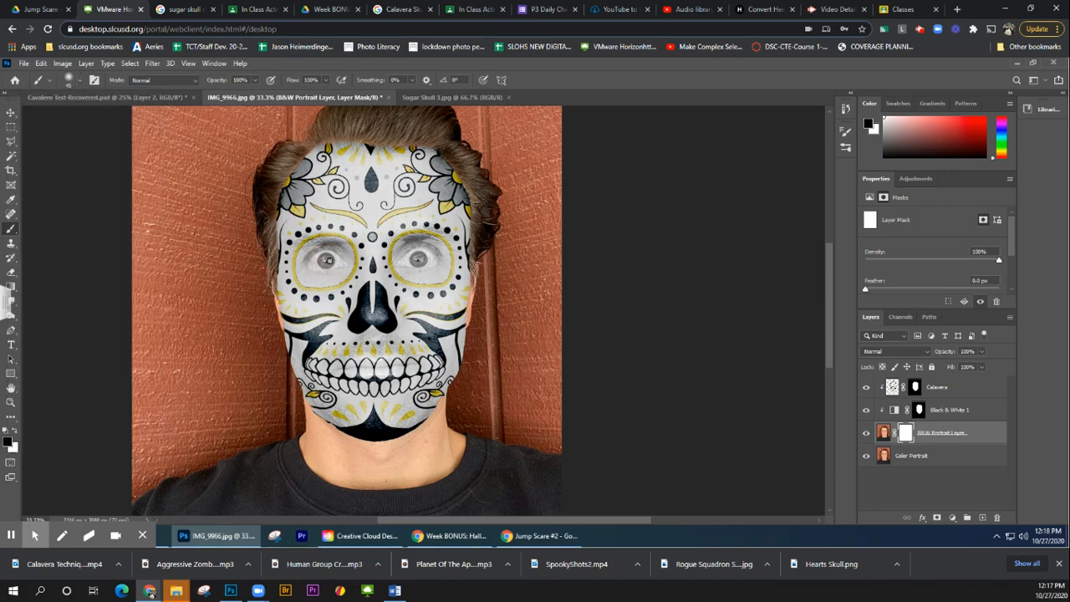
# Step: Paint black on the B&W Portrait Layer's mask over the eye on the image's right side to bring back its natural colour
pyautogui.hotkey('ctrl', '=')
pyautogui.hotkey('ctrl', '=')
pyautogui.hotkey('ctrl', '=')
pyautogui.hotkey('ctrl', '=')
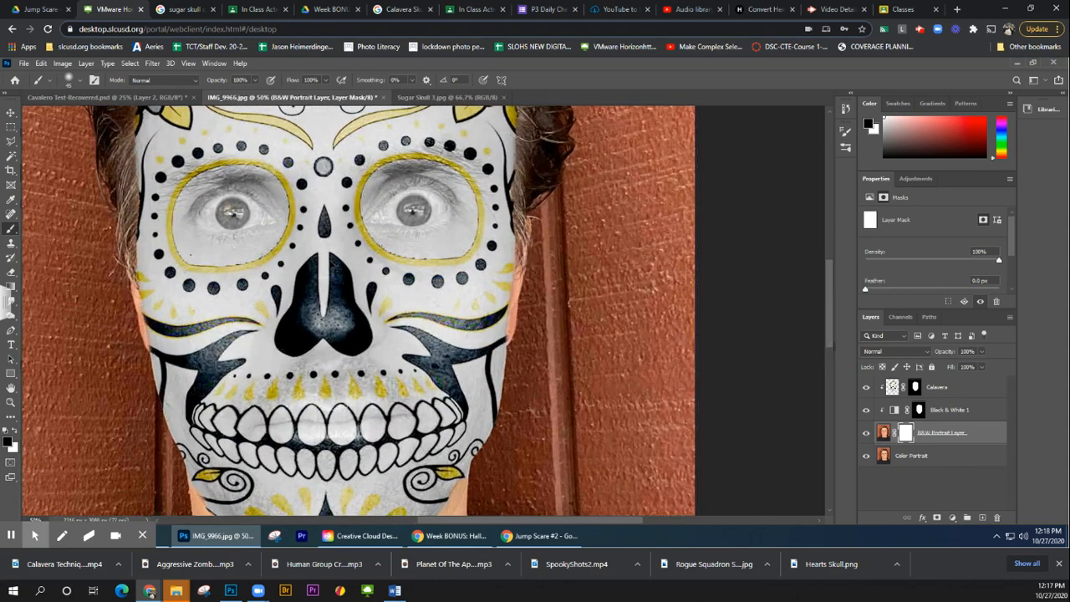
pyautogui.hotkey('ctrl', '=')
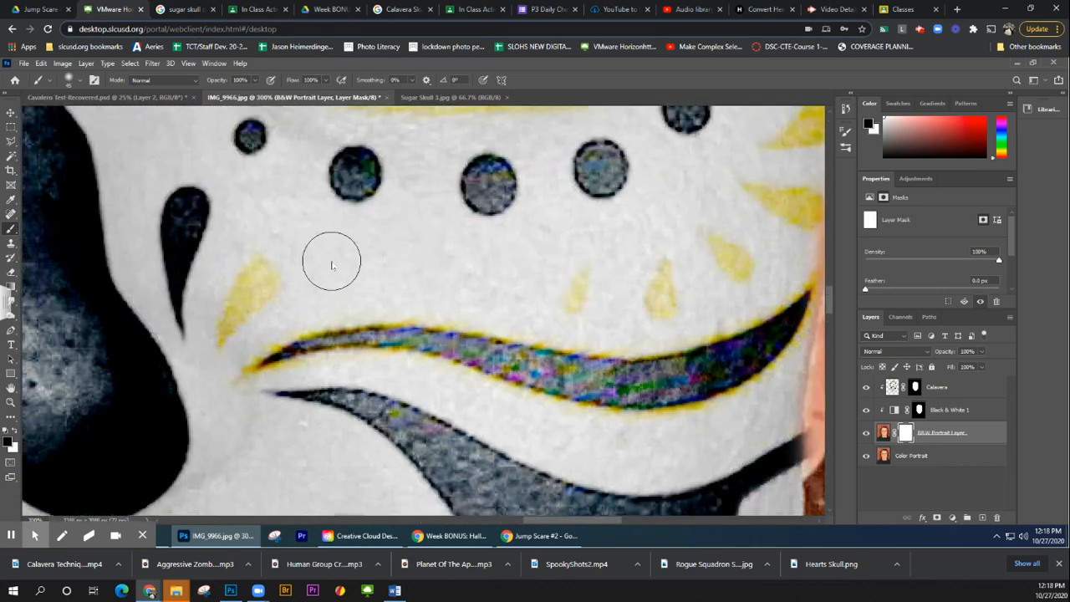
pyautogui.scroll(3, 331, 265)
pyautogui.scroll(-3, 332, 266)
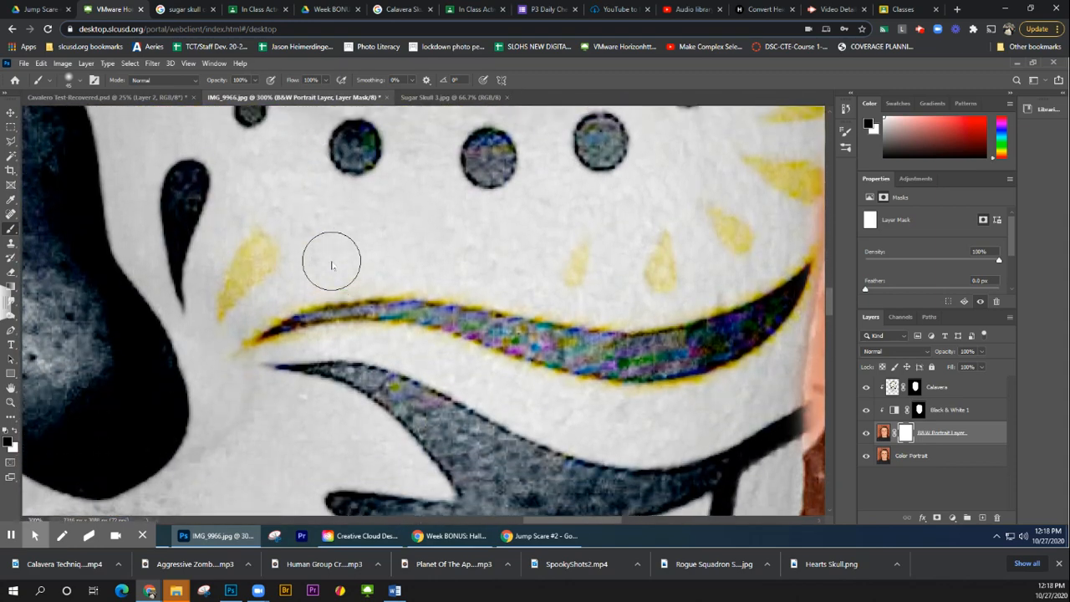
pyautogui.scroll(4, 332, 266)
pyautogui.scroll(2, 332, 266)
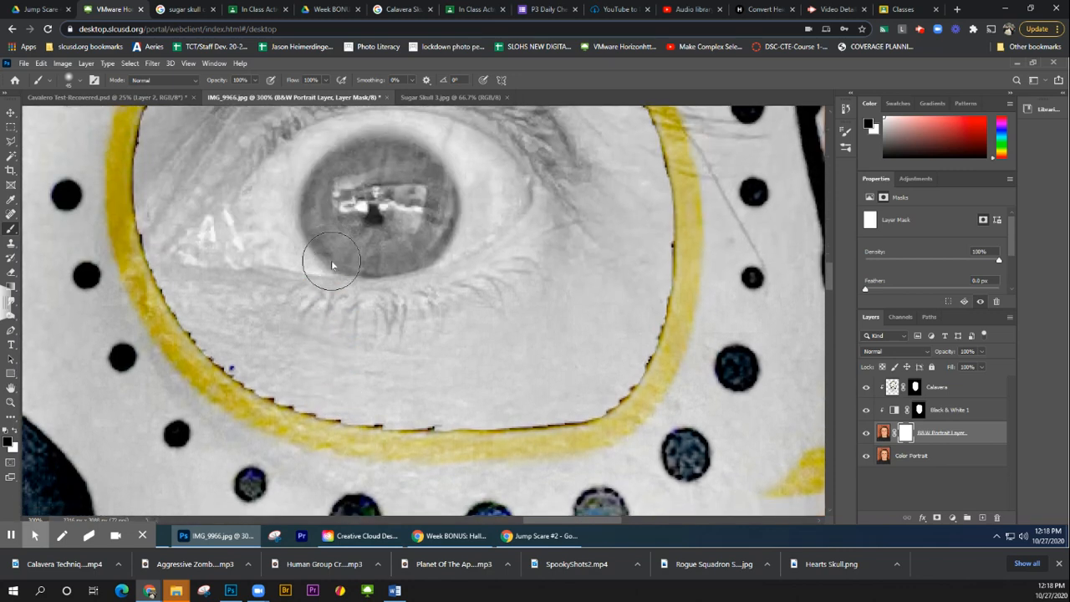
pyautogui.moveTo(355, 232)
pyautogui.mouseDown()
pyautogui.moveTo(472, 204)
pyautogui.moveTo(424, 170)
pyautogui.moveTo(370, 171)
pyautogui.moveTo(320, 192)
pyautogui.moveTo(283, 243)
pyautogui.moveTo(269, 221)
pyautogui.moveTo(314, 175)
pyautogui.moveTo(361, 153)
pyautogui.moveTo(421, 156)
pyautogui.moveTo(508, 199)
pyautogui.moveTo(464, 237)
pyautogui.moveTo(411, 251)
pyautogui.moveTo(315, 234)
pyautogui.moveTo(275, 243)
pyautogui.moveTo(329, 195)
pyautogui.moveTo(381, 184)
pyautogui.moveTo(385, 224)
pyautogui.moveTo(331, 191)
pyautogui.moveTo(279, 189)
pyautogui.moveTo(336, 152)
pyautogui.moveTo(402, 158)
pyautogui.moveTo(361, 156)
pyautogui.moveTo(415, 142)
pyautogui.moveTo(460, 161)
pyautogui.moveTo(479, 177)
pyautogui.moveTo(463, 235)
pyautogui.moveTo(393, 242)
pyautogui.moveTo(361, 261)
pyautogui.moveTo(288, 239)
pyautogui.moveTo(198, 253)
pyautogui.moveTo(308, 215)
pyautogui.moveTo(365, 162)
pyautogui.moveTo(437, 162)
pyautogui.moveTo(494, 203)
pyautogui.moveTo(448, 237)
pyautogui.moveTo(376, 224)
pyautogui.moveTo(393, 146)
pyautogui.moveTo(418, 152)
pyautogui.mouseUp()
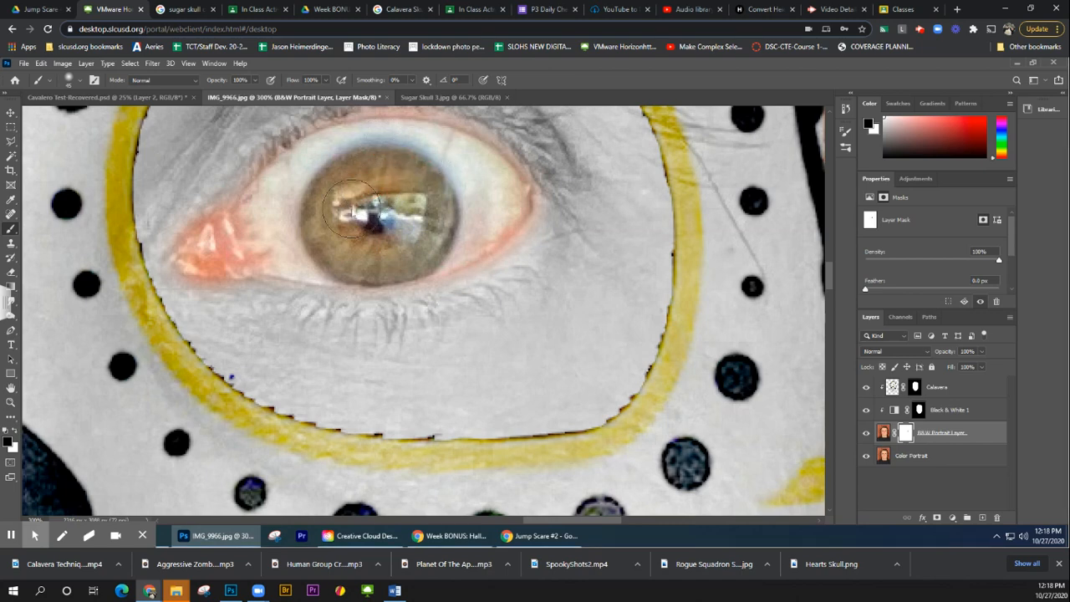
# Step: Paint black on the B&W Portrait Layer's mask over the eye on the image's left side, undoing the stray stroke below it
pyautogui.hscroll(-3, 351, 212)
pyautogui.hscroll(-6, 352, 213)
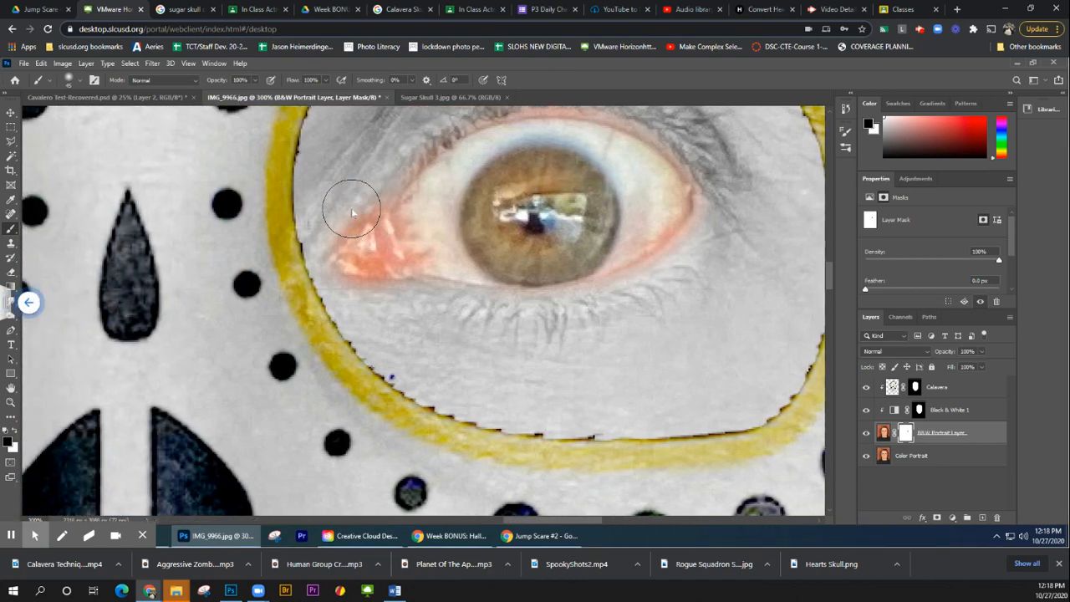
pyautogui.hscroll(-1, 352, 212)
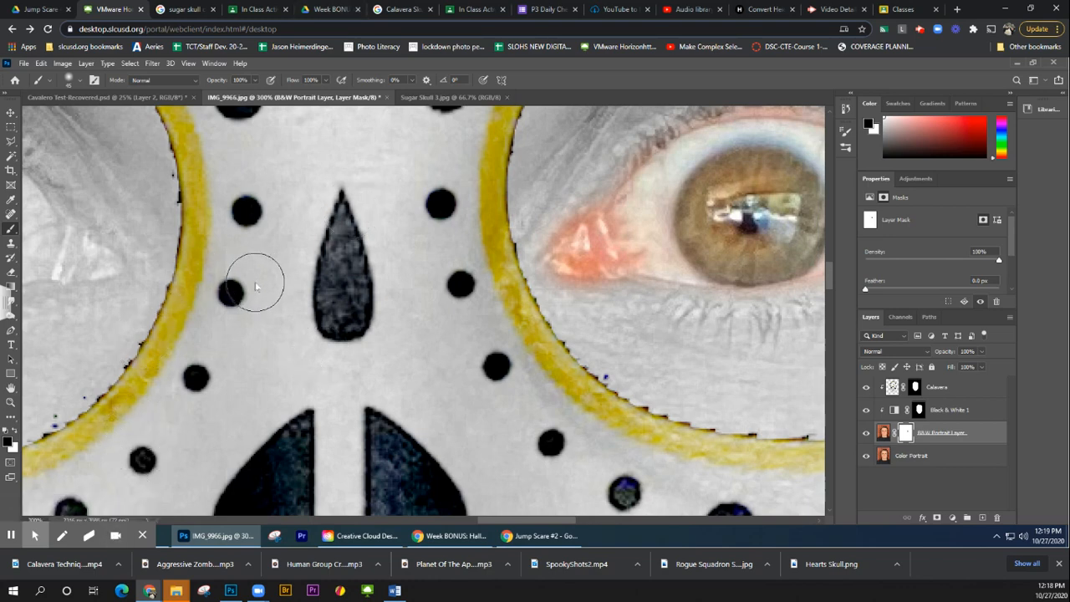
pyautogui.scroll(-4, 259, 288)
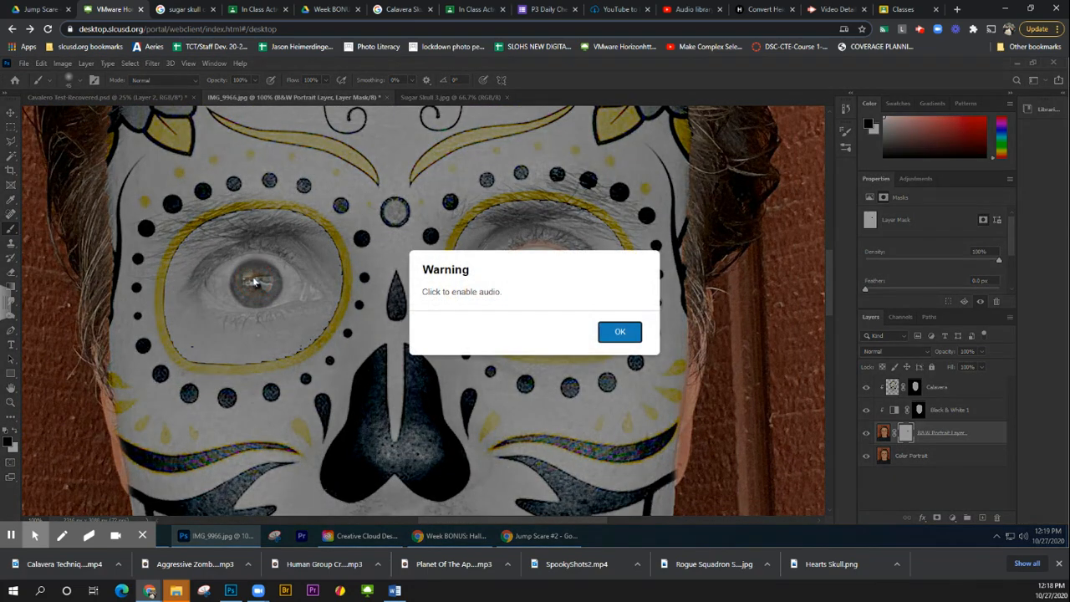
pyautogui.click(620, 333)
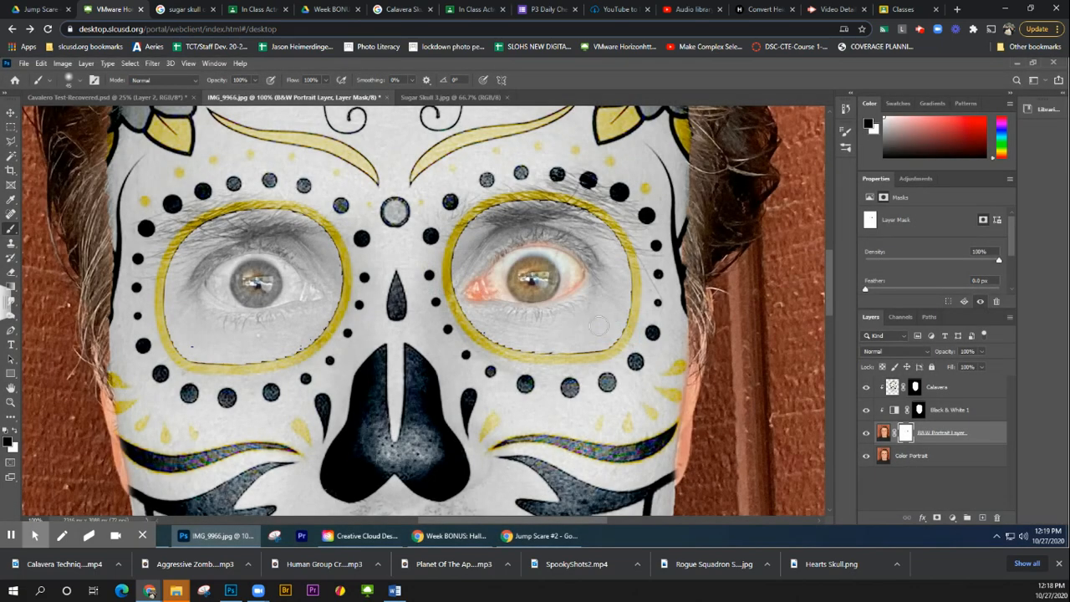
pyautogui.moveTo(247, 289)
pyautogui.mouseDown()
pyautogui.moveTo(272, 288)
pyautogui.moveTo(243, 266)
pyautogui.moveTo(227, 301)
pyautogui.moveTo(266, 291)
pyautogui.moveTo(275, 275)
pyautogui.moveTo(238, 259)
pyautogui.moveTo(220, 287)
pyautogui.moveTo(291, 282)
pyautogui.moveTo(271, 267)
pyautogui.moveTo(228, 268)
pyautogui.moveTo(224, 276)
pyautogui.moveTo(261, 269)
pyautogui.moveTo(288, 284)
pyautogui.moveTo(242, 297)
pyautogui.mouseUp()
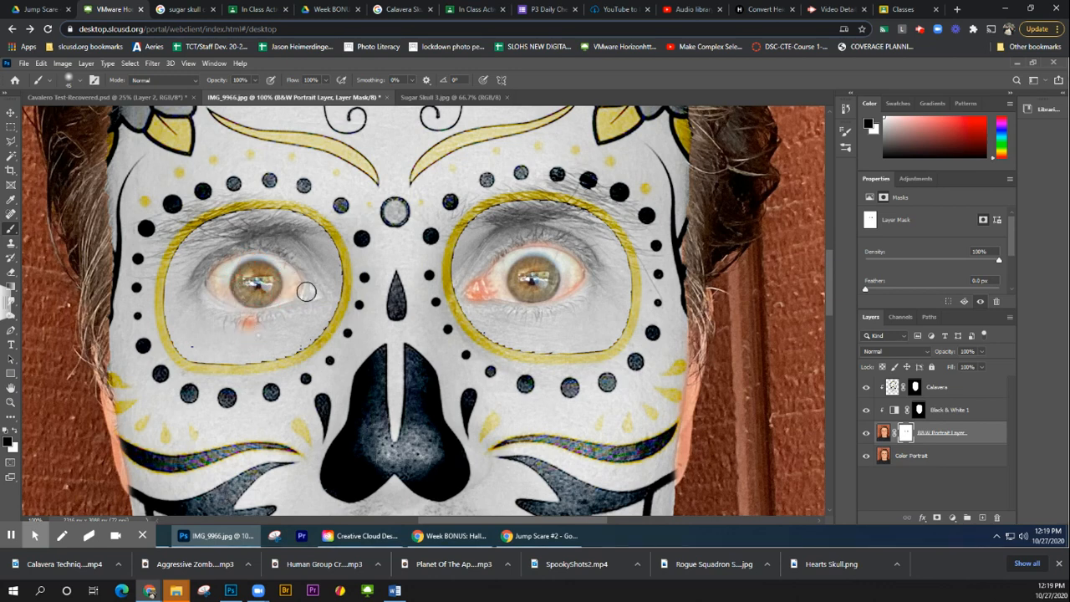
pyautogui.hotkey('ctrl', 'z')
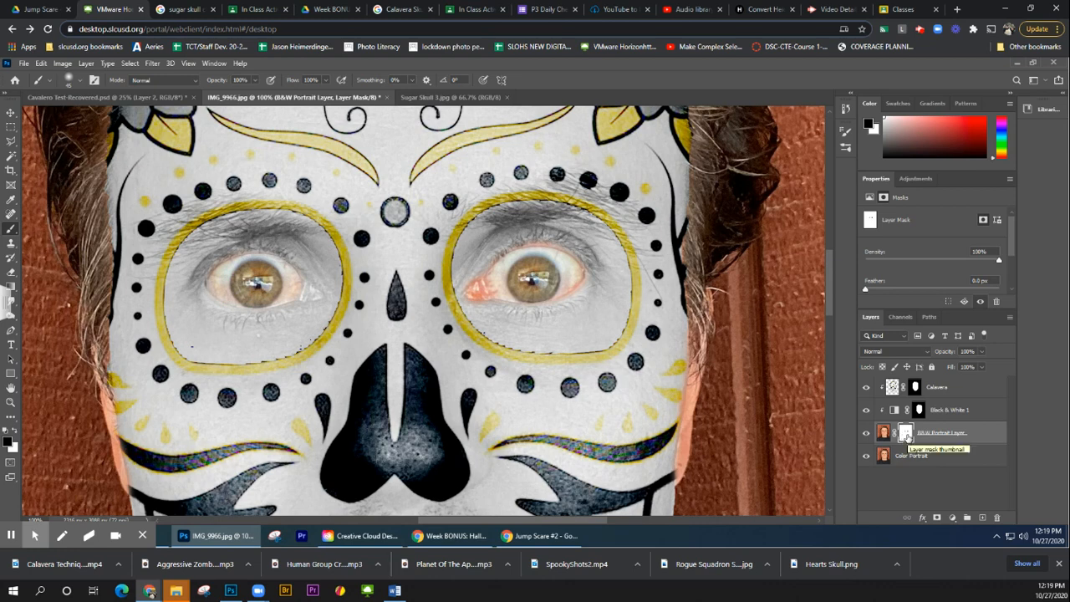
pyautogui.click(865, 457)
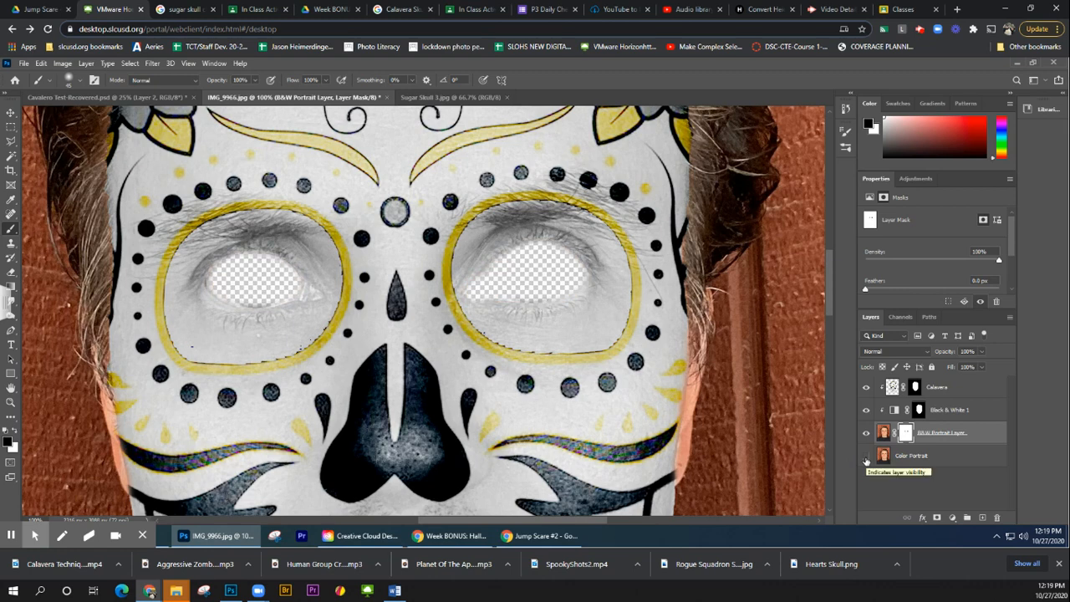
pyautogui.click(866, 458)
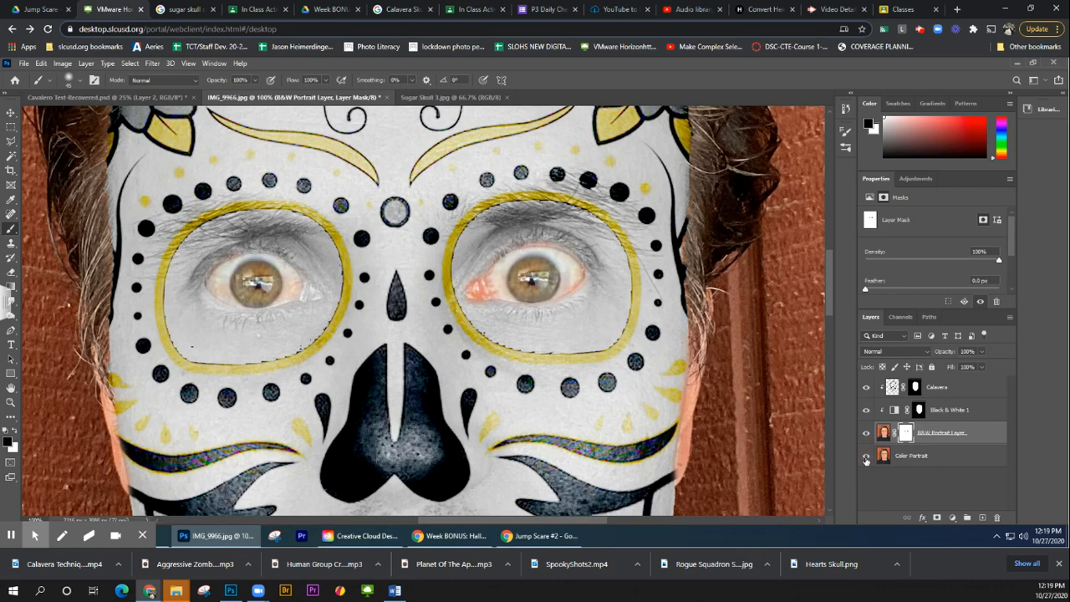
pyautogui.moveTo(230, 293)
pyautogui.mouseDown()
pyautogui.moveTo(211, 286)
pyautogui.moveTo(234, 276)
pyautogui.moveTo(315, 295)
pyautogui.moveTo(306, 289)
pyautogui.mouseUp()
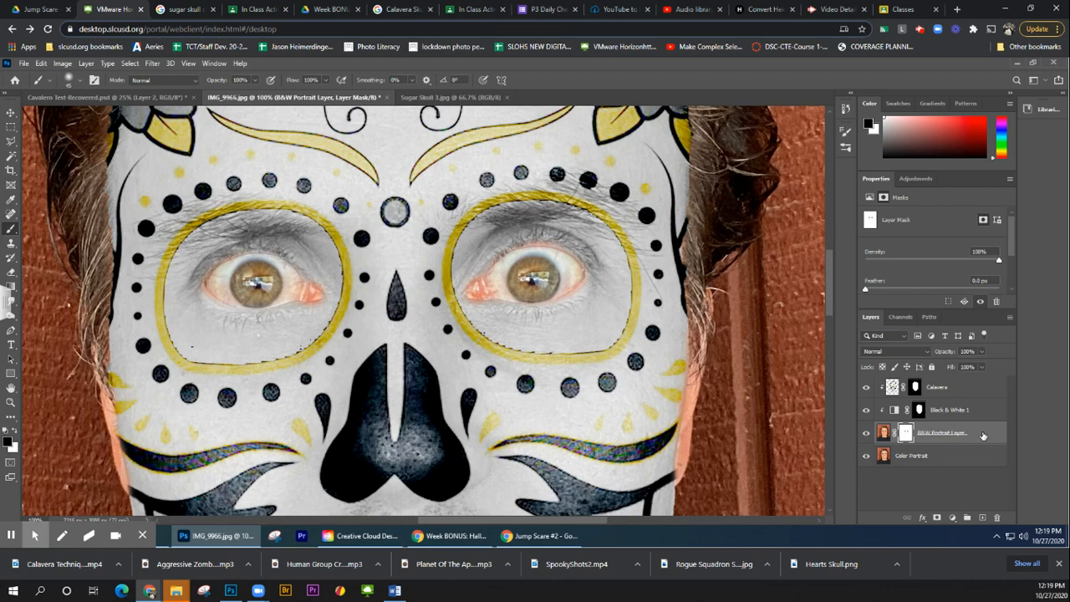
# Step: Darken the skin around the image's left eye on the B&W Portrait Layer's image, using the Burn tool with the Midtones range
pyautogui.hotkey('ctrl', '2')
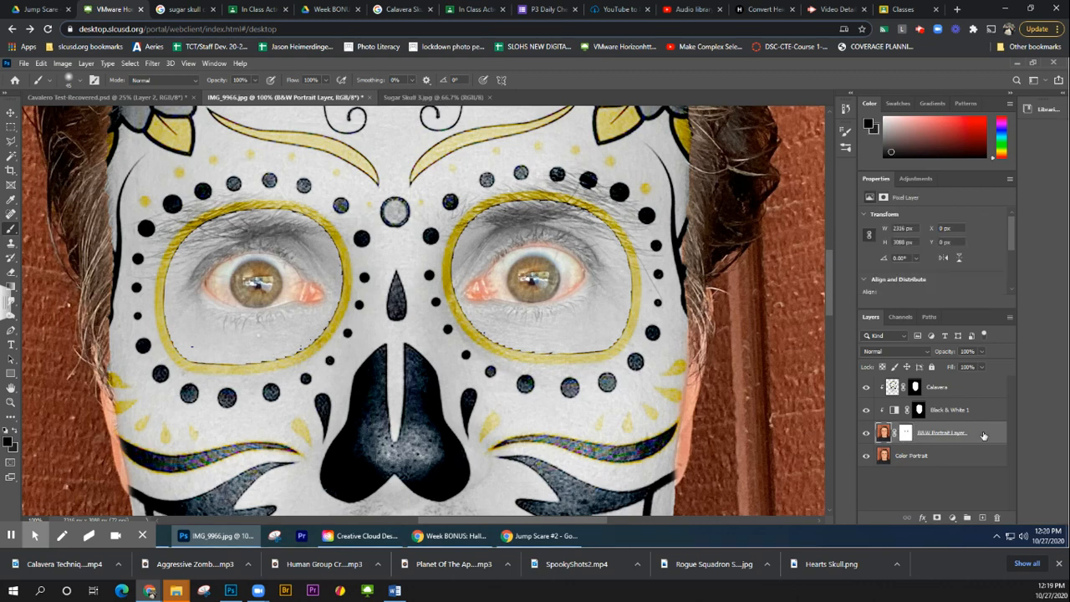
pyautogui.click(12, 317)
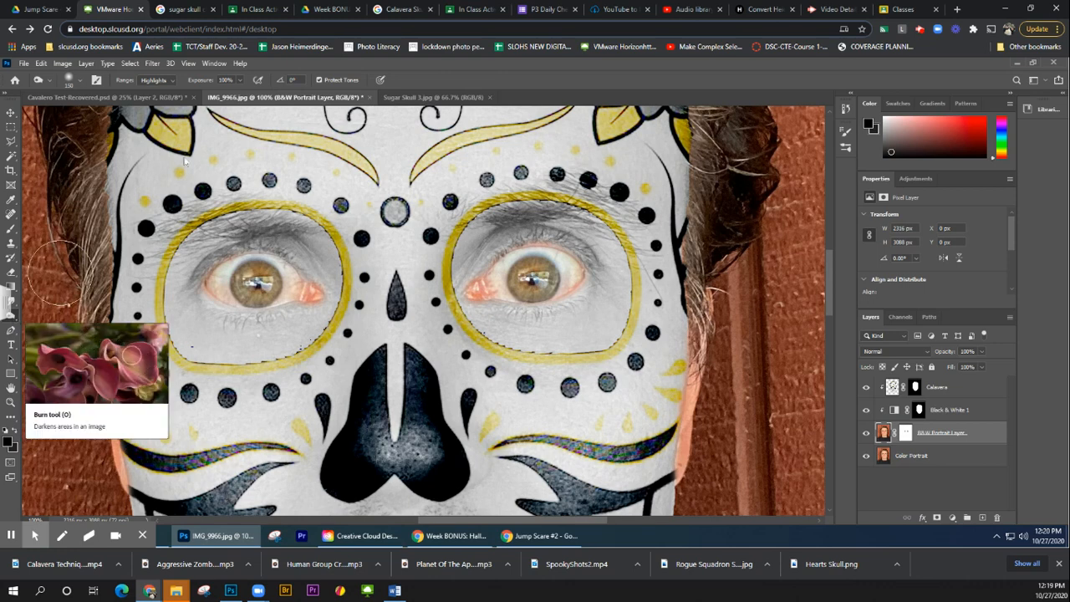
pyautogui.click(172, 79)
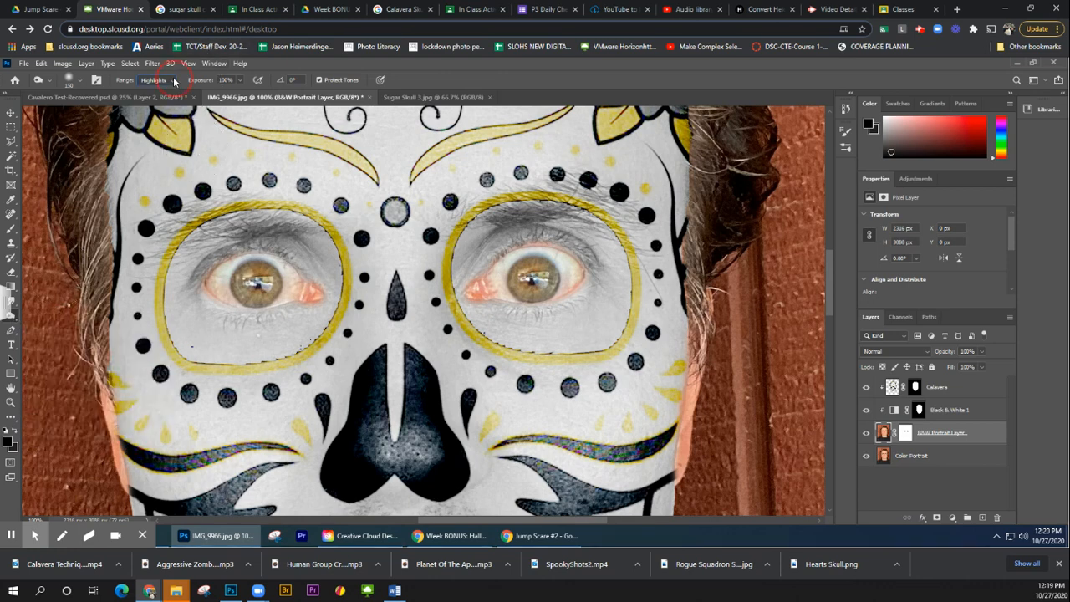
pyautogui.click(162, 100)
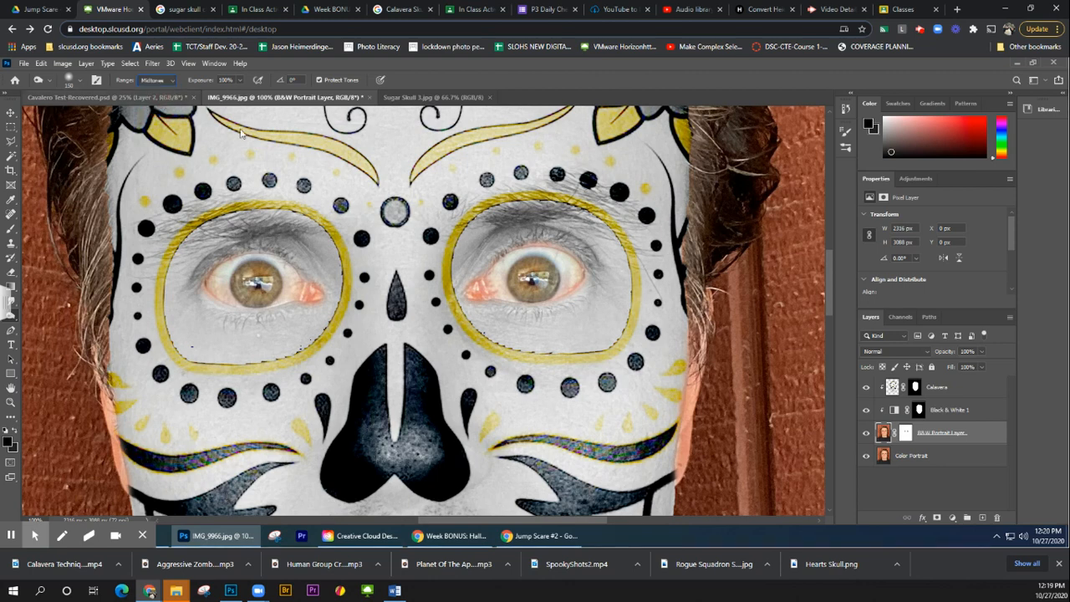
pyautogui.moveTo(201, 273)
pyautogui.mouseDown()
pyautogui.moveTo(216, 333)
pyautogui.moveTo(261, 326)
pyautogui.moveTo(207, 326)
pyautogui.moveTo(226, 338)
pyautogui.moveTo(300, 326)
pyautogui.moveTo(321, 265)
pyautogui.moveTo(310, 229)
pyautogui.moveTo(276, 224)
pyautogui.moveTo(214, 260)
pyautogui.moveTo(195, 282)
pyautogui.moveTo(186, 326)
pyautogui.moveTo(212, 369)
pyautogui.moveTo(303, 325)
pyautogui.moveTo(187, 337)
pyautogui.moveTo(221, 251)
pyautogui.moveTo(250, 233)
pyautogui.moveTo(305, 245)
pyautogui.moveTo(232, 230)
pyautogui.moveTo(192, 271)
pyautogui.moveTo(202, 320)
pyautogui.moveTo(216, 332)
pyautogui.moveTo(193, 296)
pyautogui.moveTo(215, 332)
pyautogui.moveTo(251, 339)
pyautogui.moveTo(295, 332)
pyautogui.moveTo(276, 322)
pyautogui.moveTo(300, 295)
pyautogui.mouseUp()
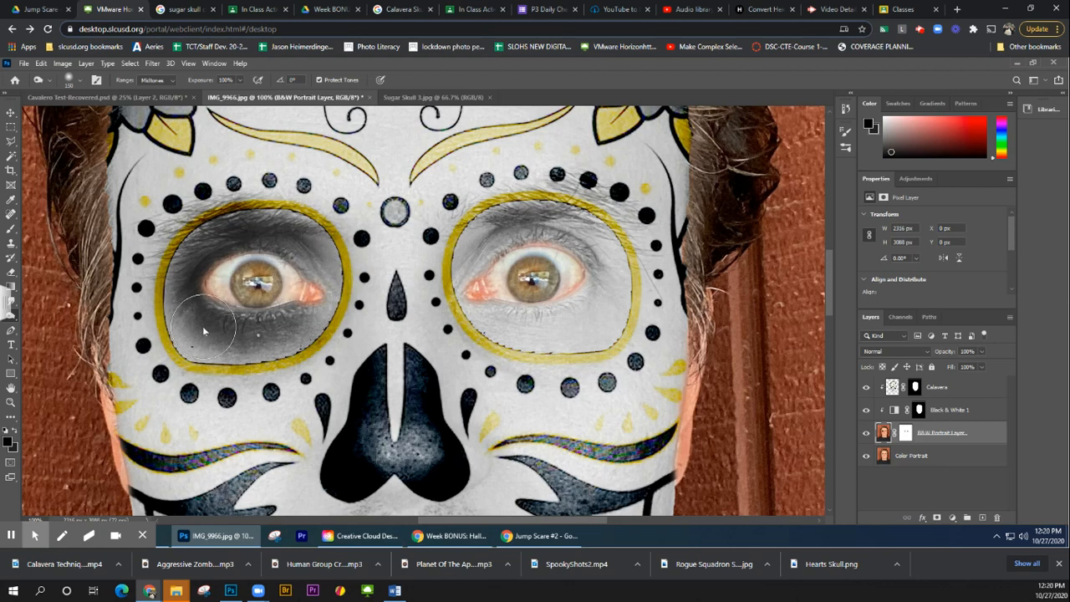
pyautogui.moveTo(200, 338)
pyautogui.mouseDown()
pyautogui.moveTo(199, 322)
pyautogui.moveTo(189, 333)
pyautogui.moveTo(244, 342)
pyautogui.moveTo(292, 309)
pyautogui.moveTo(314, 243)
pyautogui.mouseUp()
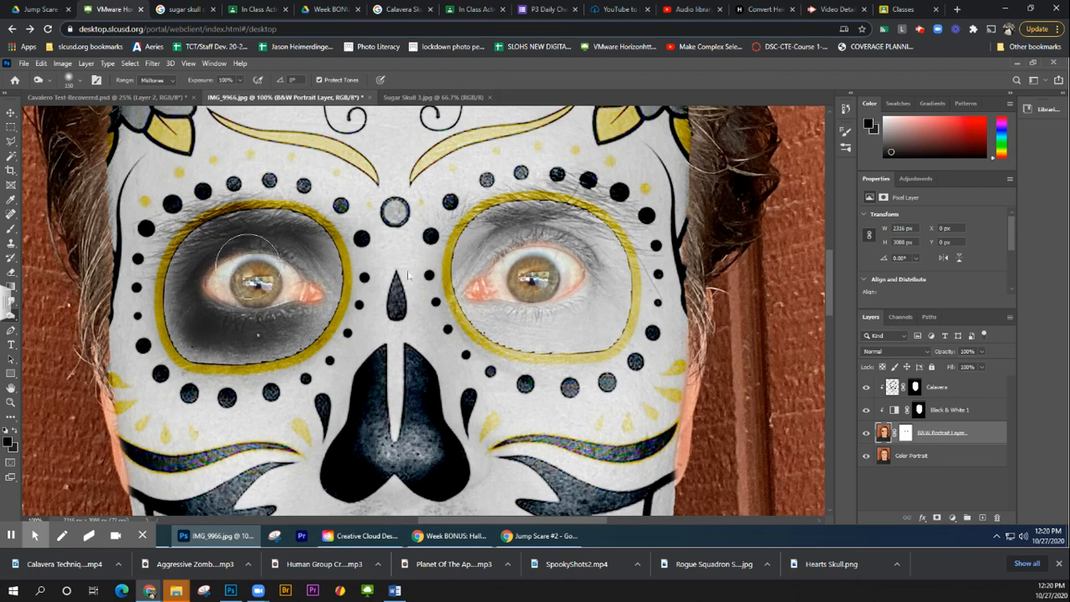
# Step: Burn the skin around the eye on the image's right side to match the dark socket of the other eye
pyautogui.click(480, 249)
pyautogui.moveTo(479, 249)
pyautogui.mouseDown()
pyautogui.moveTo(522, 221)
pyautogui.moveTo(560, 219)
pyautogui.moveTo(590, 243)
pyautogui.moveTo(607, 306)
pyautogui.moveTo(573, 325)
pyautogui.moveTo(504, 326)
pyautogui.moveTo(455, 269)
pyautogui.moveTo(470, 249)
pyautogui.moveTo(577, 224)
pyautogui.moveTo(598, 243)
pyautogui.moveTo(604, 289)
pyautogui.moveTo(566, 328)
pyautogui.moveTo(544, 311)
pyautogui.moveTo(465, 317)
pyautogui.moveTo(605, 316)
pyautogui.moveTo(615, 276)
pyautogui.moveTo(610, 300)
pyautogui.moveTo(585, 219)
pyautogui.moveTo(518, 214)
pyautogui.moveTo(481, 242)
pyautogui.moveTo(502, 335)
pyautogui.moveTo(598, 336)
pyautogui.moveTo(608, 316)
pyautogui.moveTo(598, 245)
pyautogui.mouseUp()
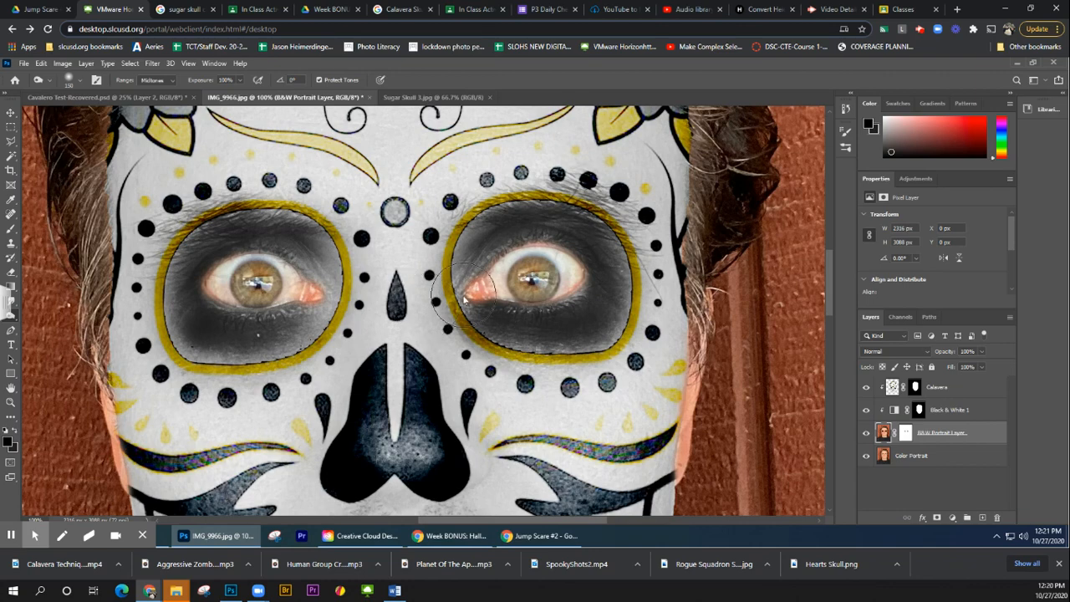
pyautogui.scroll(-4, 467, 300)
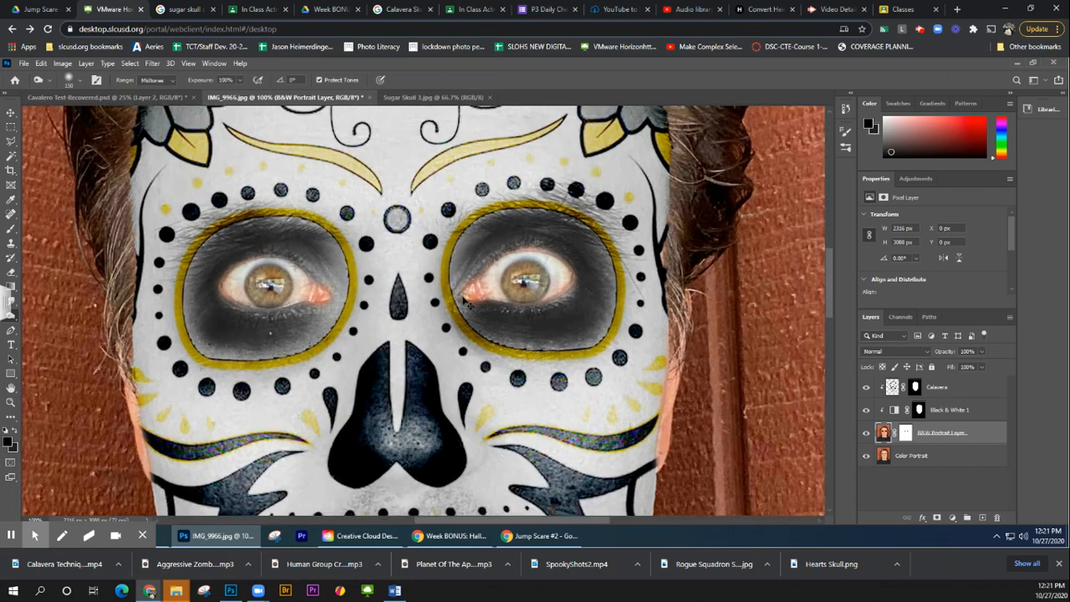
pyautogui.scroll(-1, 467, 301)
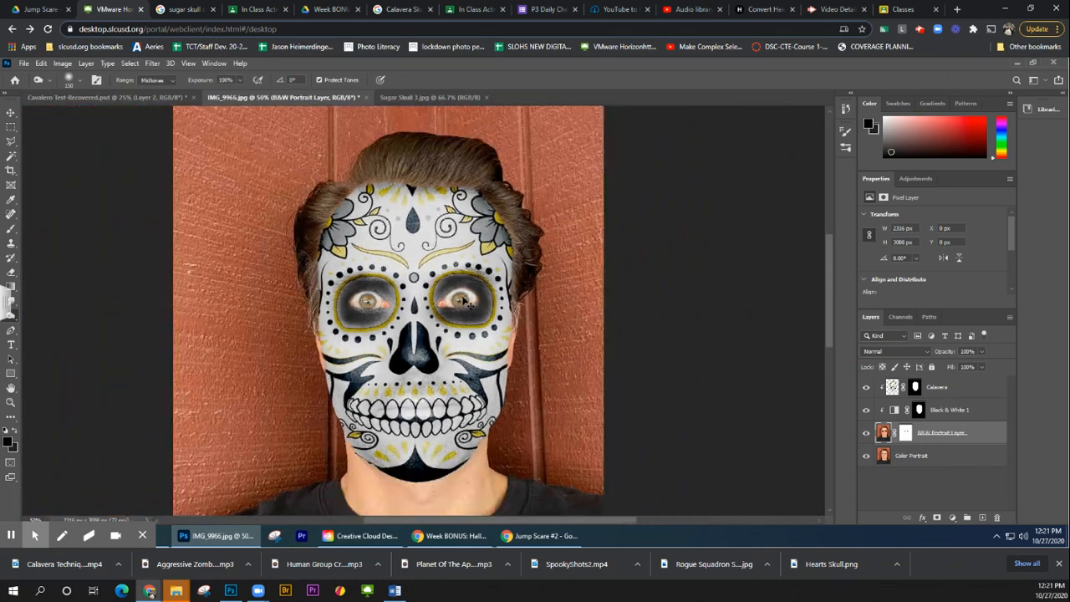
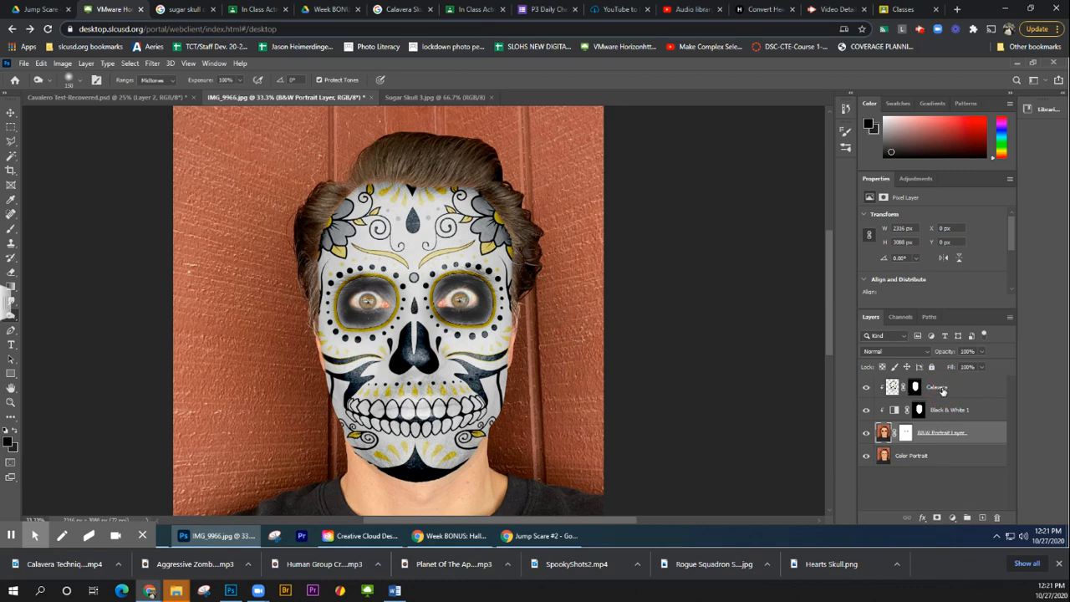
# Step: Start a Puppet Warp on the Calavera layer and pin the artwork at both eyes, the nose, both sides of the jaw and the forehead
pyautogui.click(942, 388)
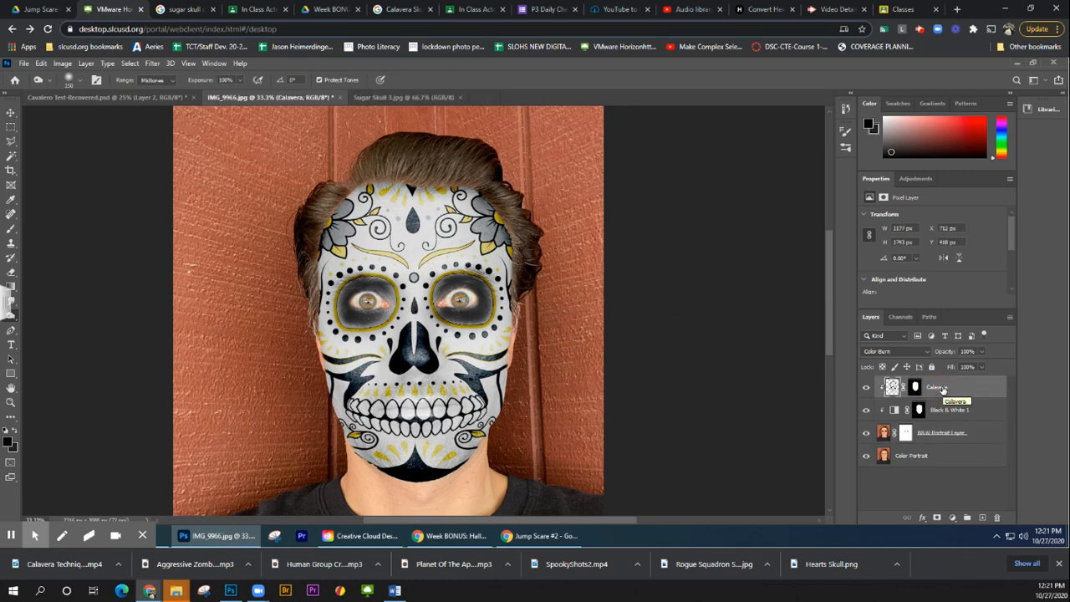
pyautogui.click(40, 64)
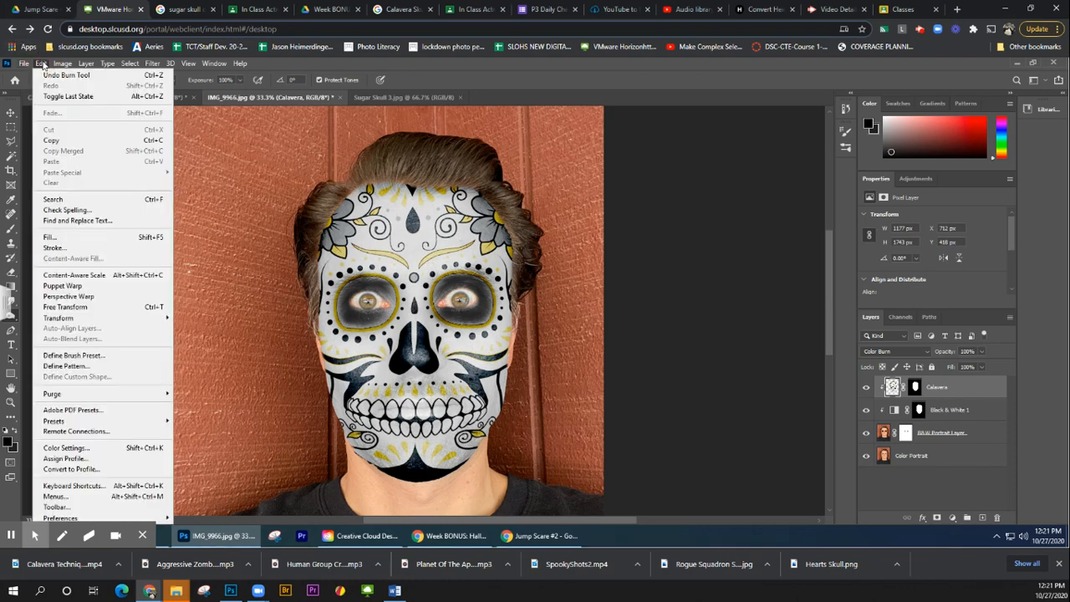
pyautogui.click(67, 286)
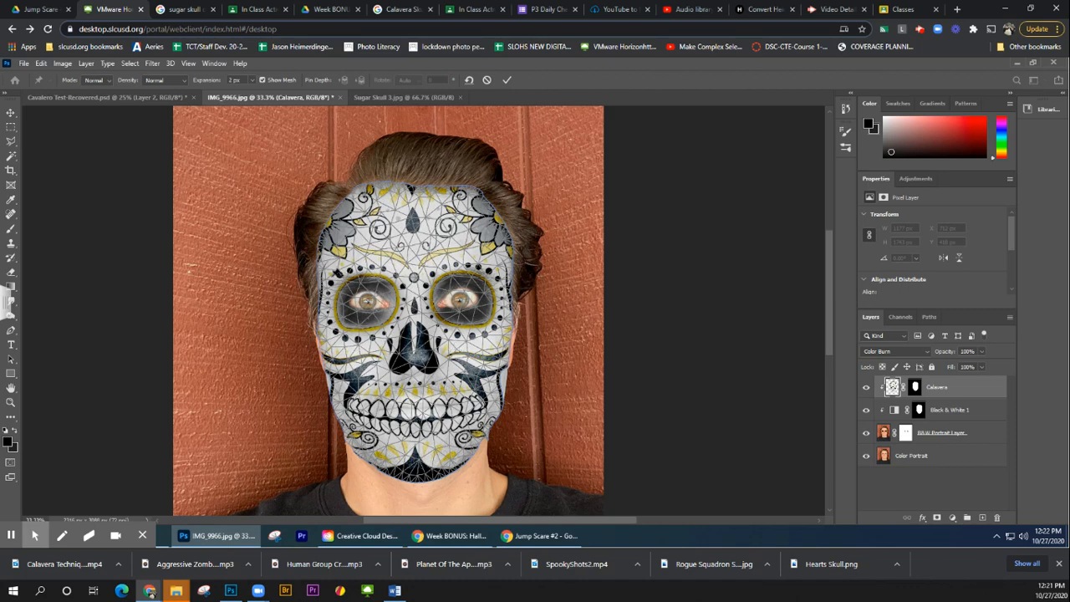
pyautogui.click(367, 299)
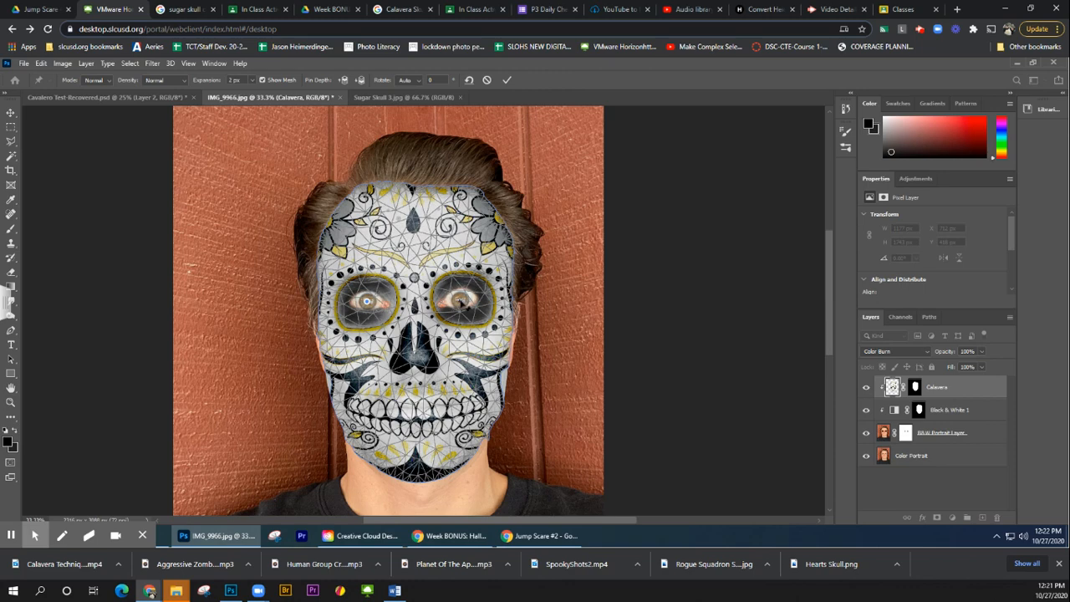
pyautogui.click(413, 356)
pyautogui.click(357, 445)
pyautogui.click(469, 454)
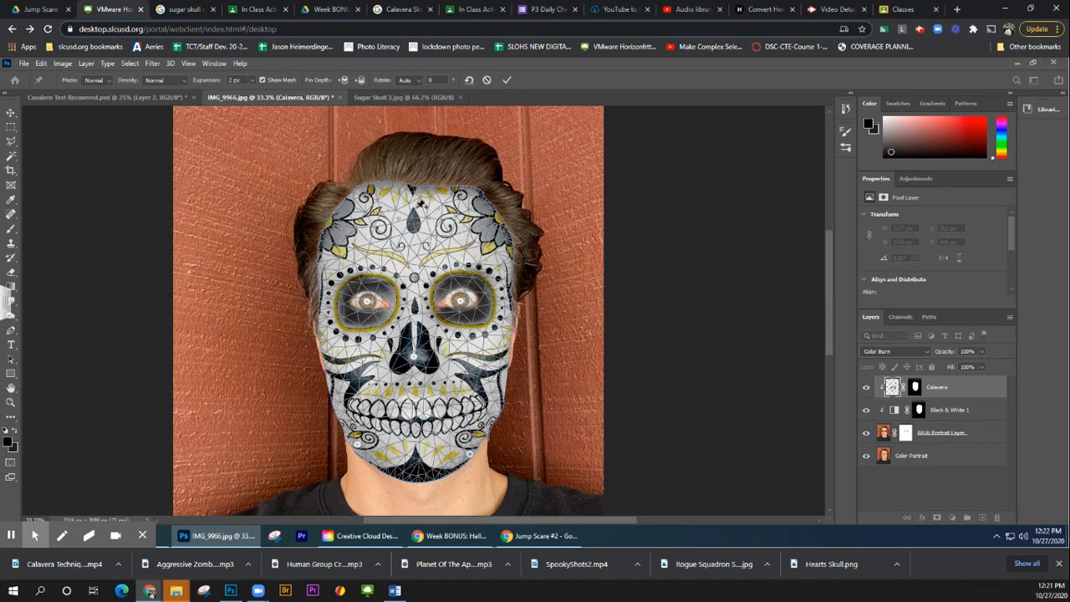
pyautogui.click(414, 194)
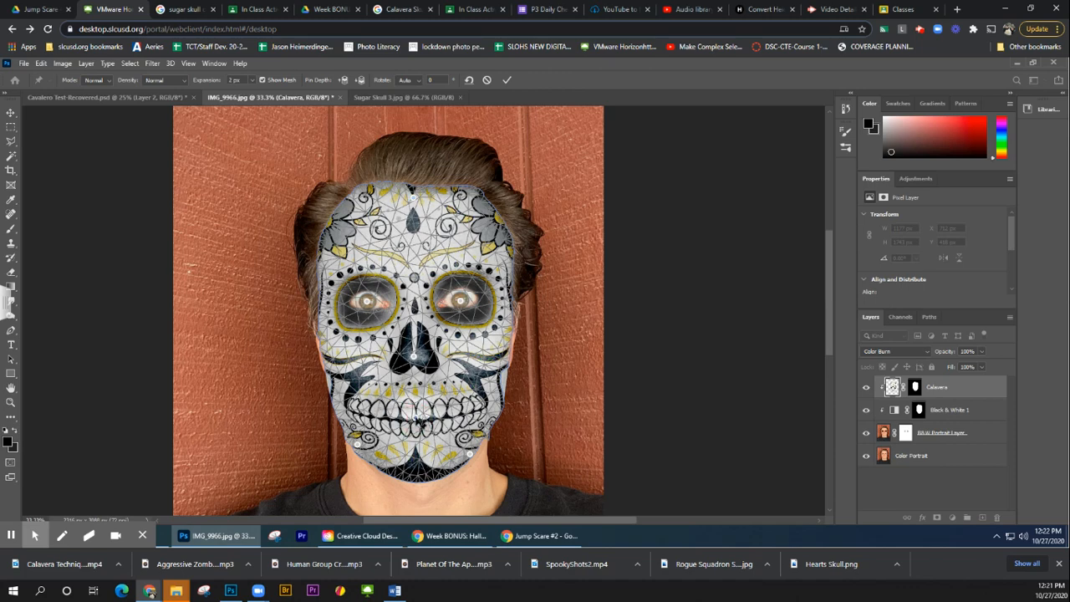
# Step: Warp the teeth slightly upward, pin both sides of the mouth, pull the chin and jaw artwork down to the face edge, and apply the warp
pyautogui.moveTo(416, 418); pyautogui.dragTo(378, 405)
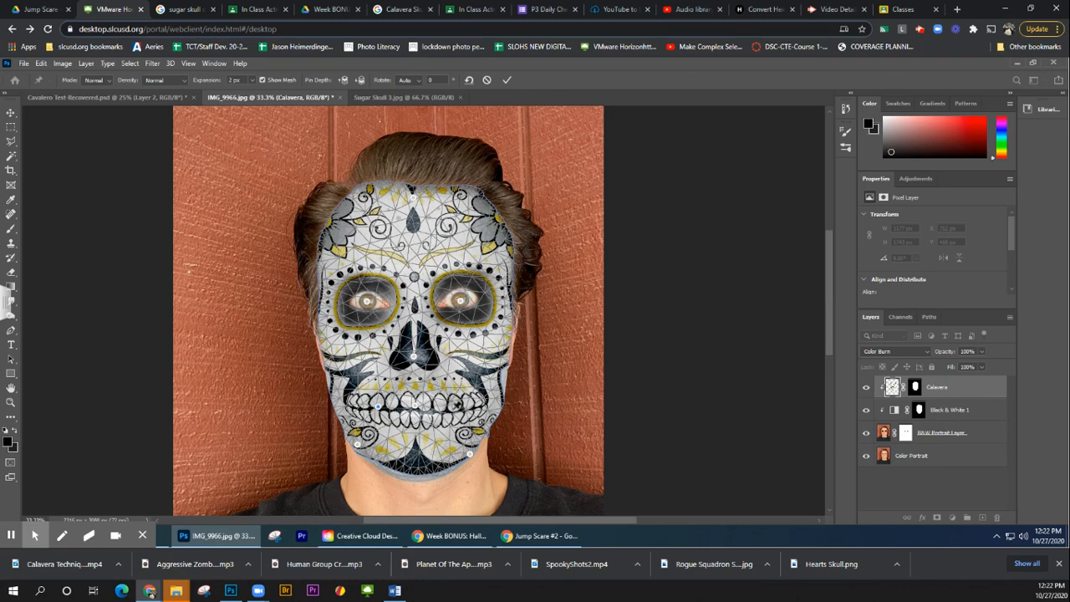
pyautogui.moveTo(454, 408); pyautogui.dragTo(452, 406)
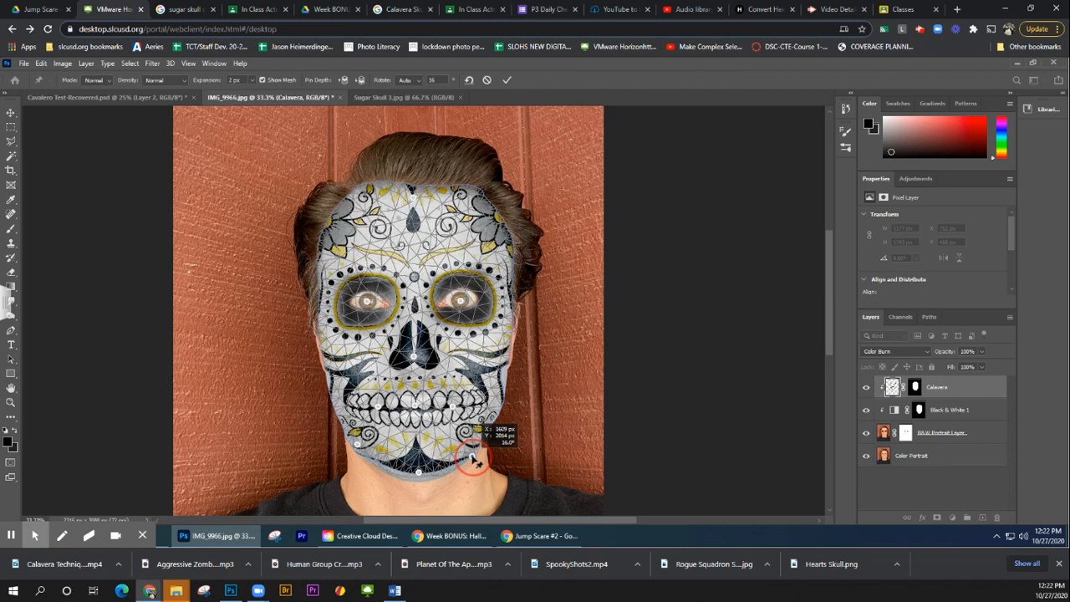
pyautogui.click(418, 473)
pyautogui.moveTo(418, 473); pyautogui.dragTo(418, 477)
pyautogui.moveTo(357, 444); pyautogui.dragTo(360, 449)
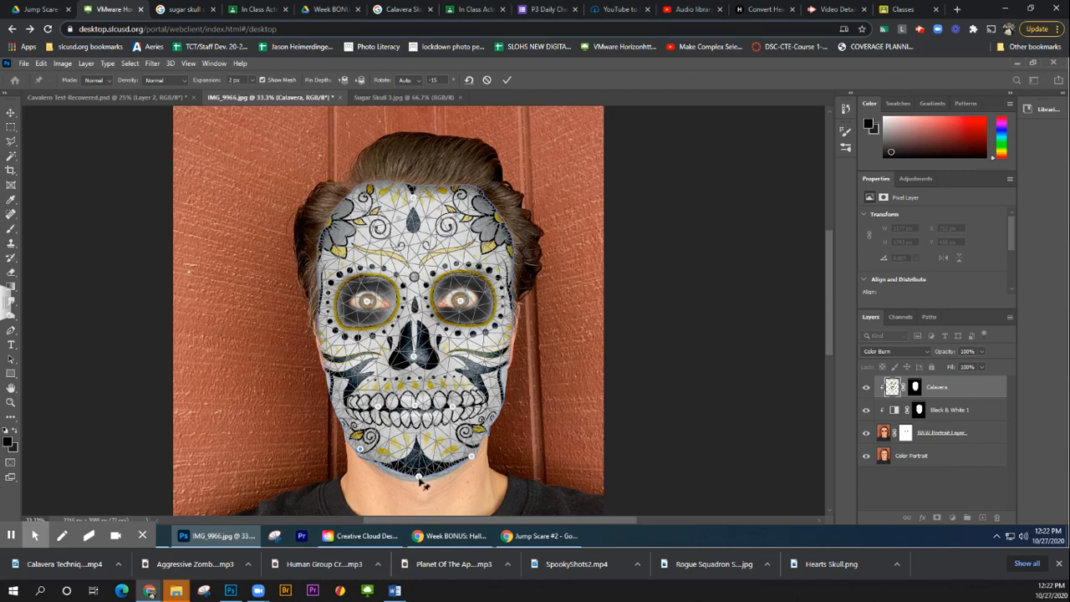
pyautogui.moveTo(418, 478); pyautogui.dragTo(419, 480)
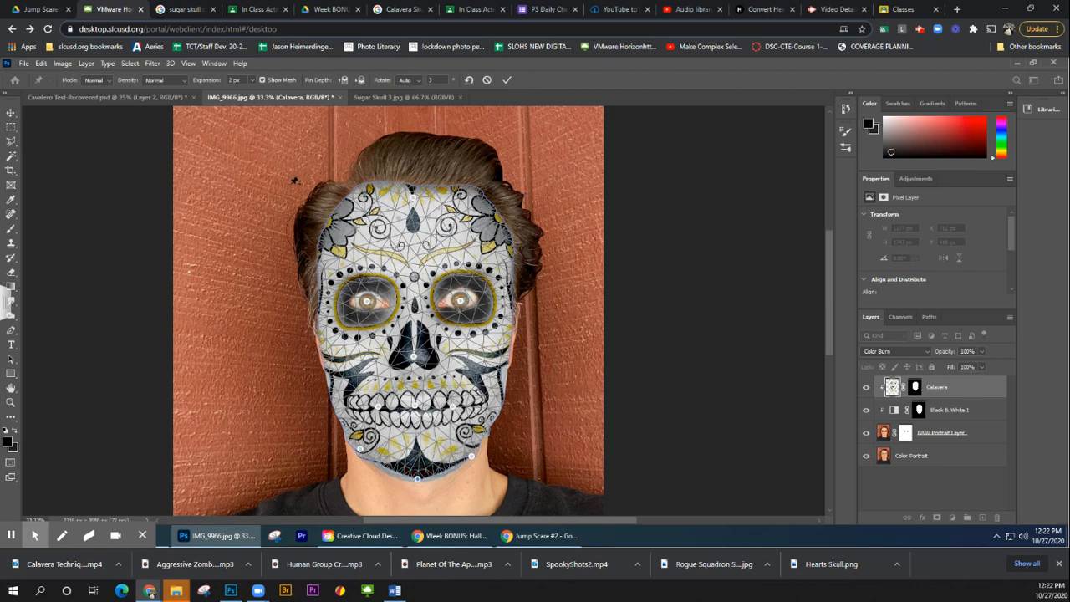
pyautogui.click(506, 80)
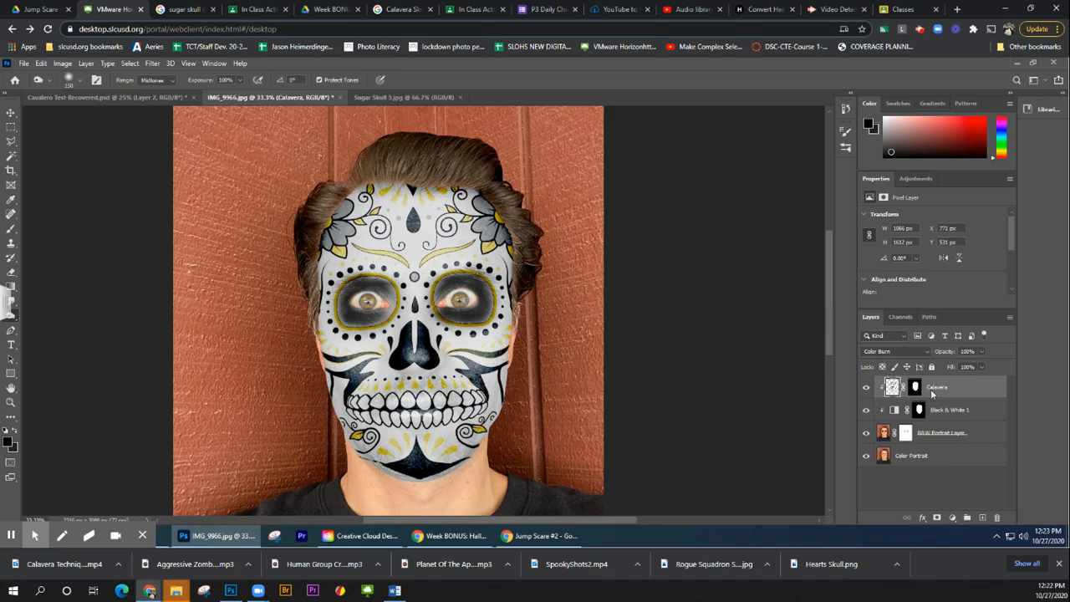
pyautogui.click(925, 456)
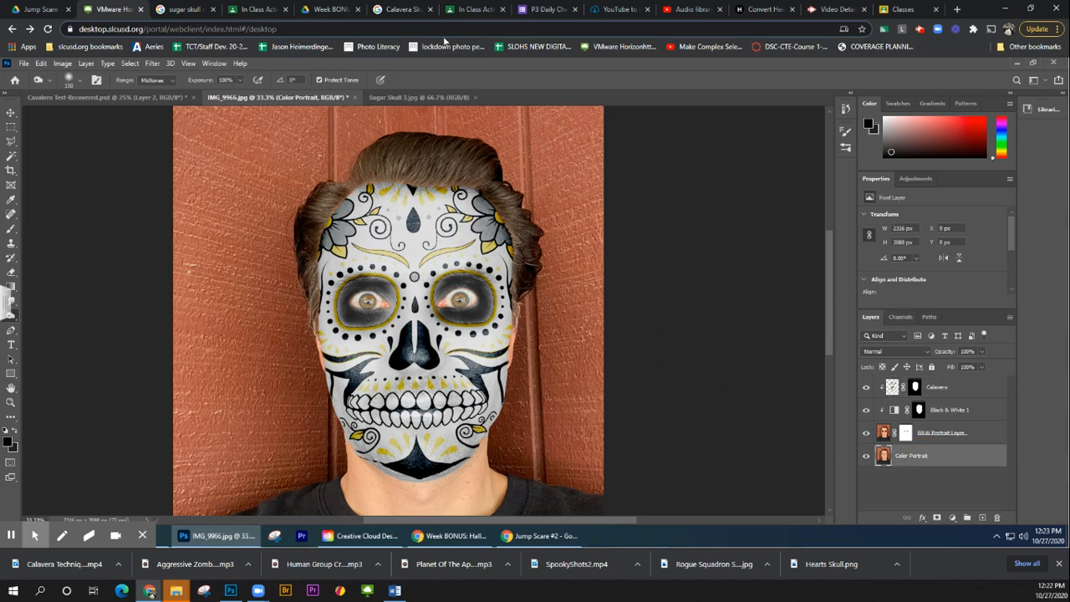
pyautogui.click(830, 10)
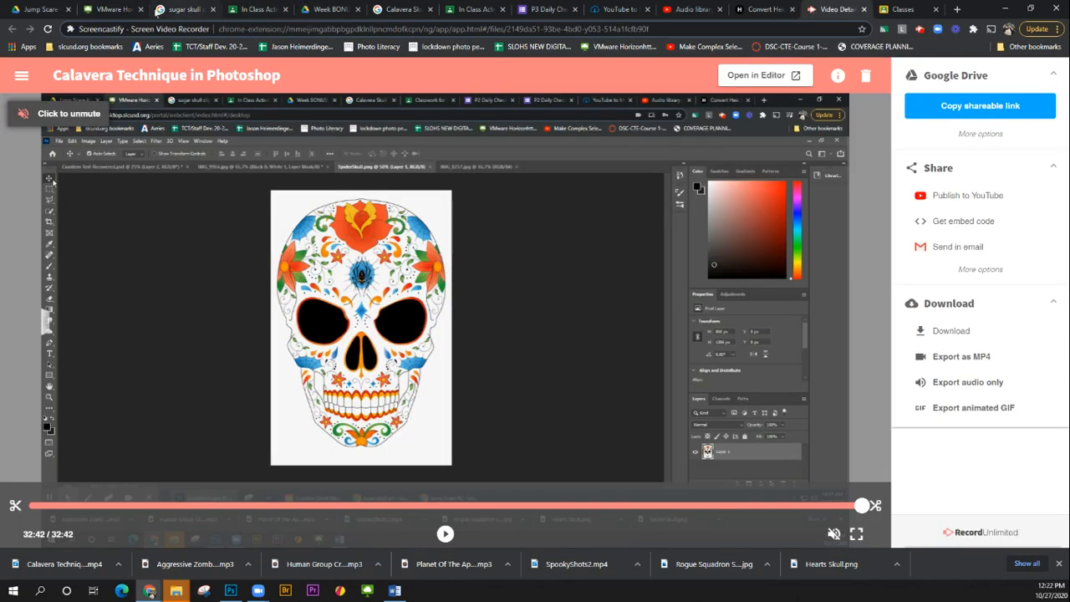
pyautogui.click(114, 10)
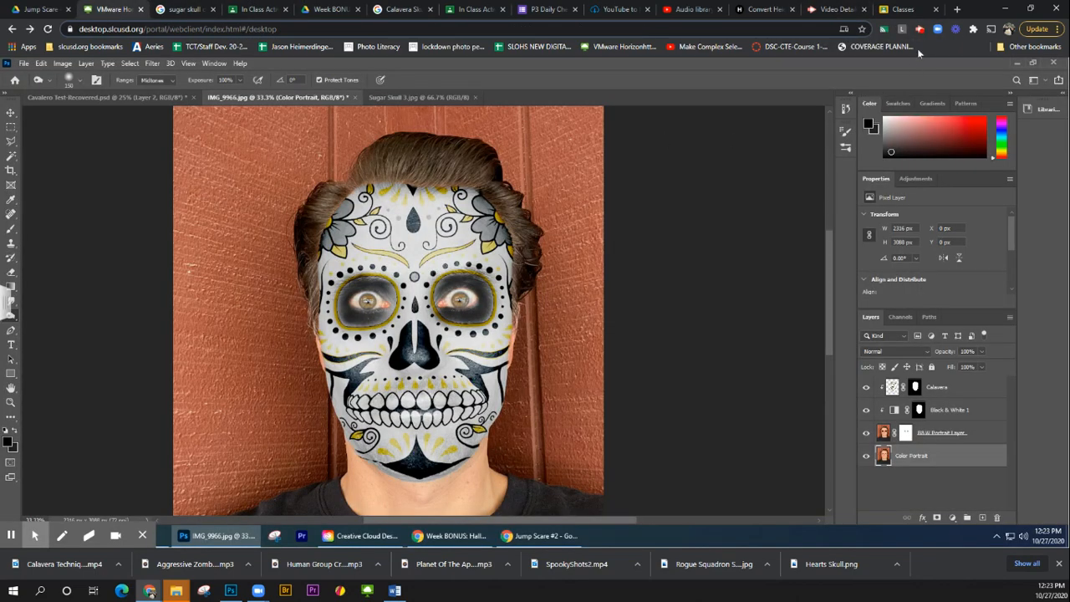